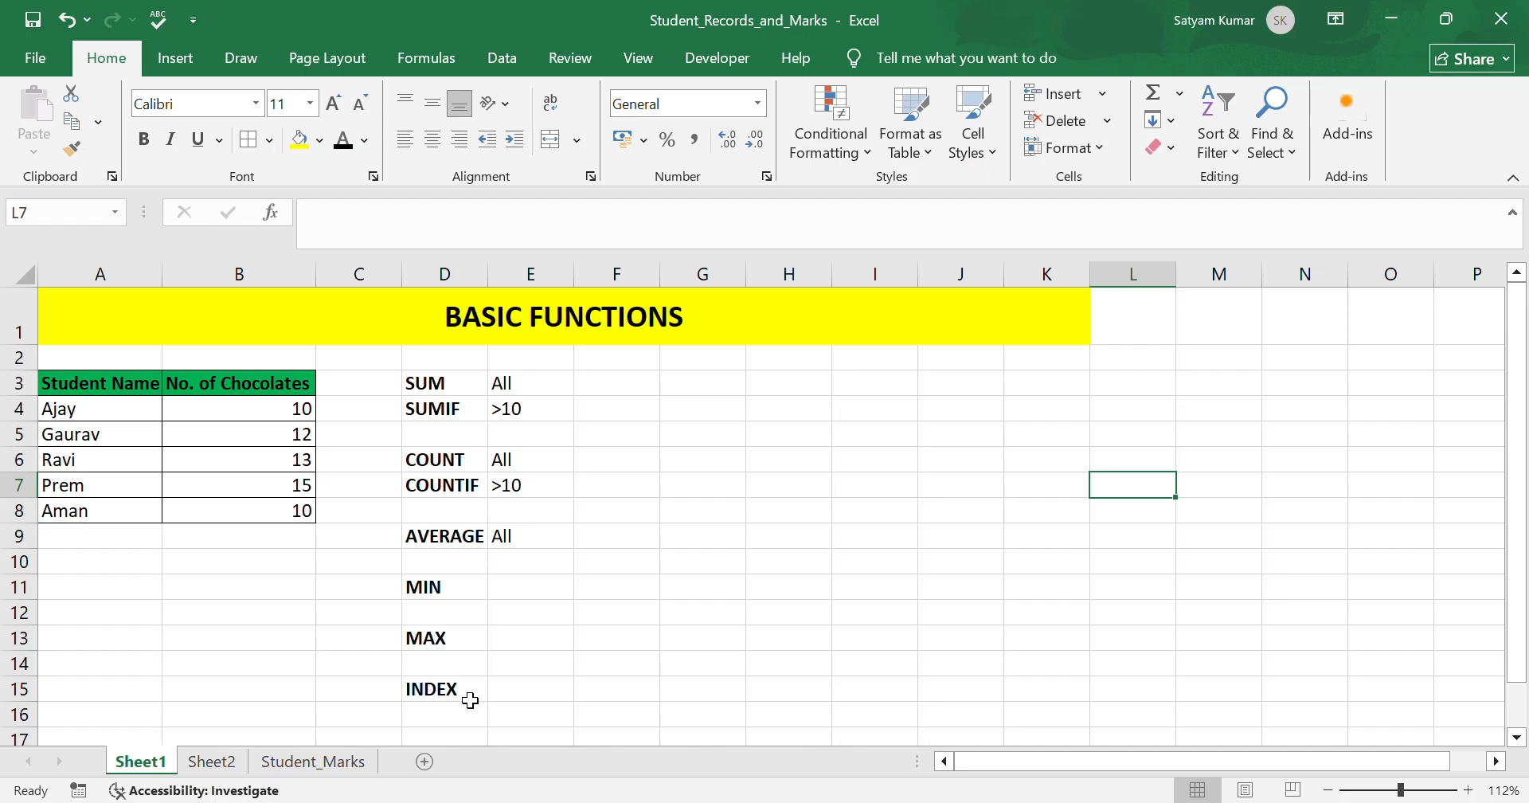
pyautogui.click(714, 568)
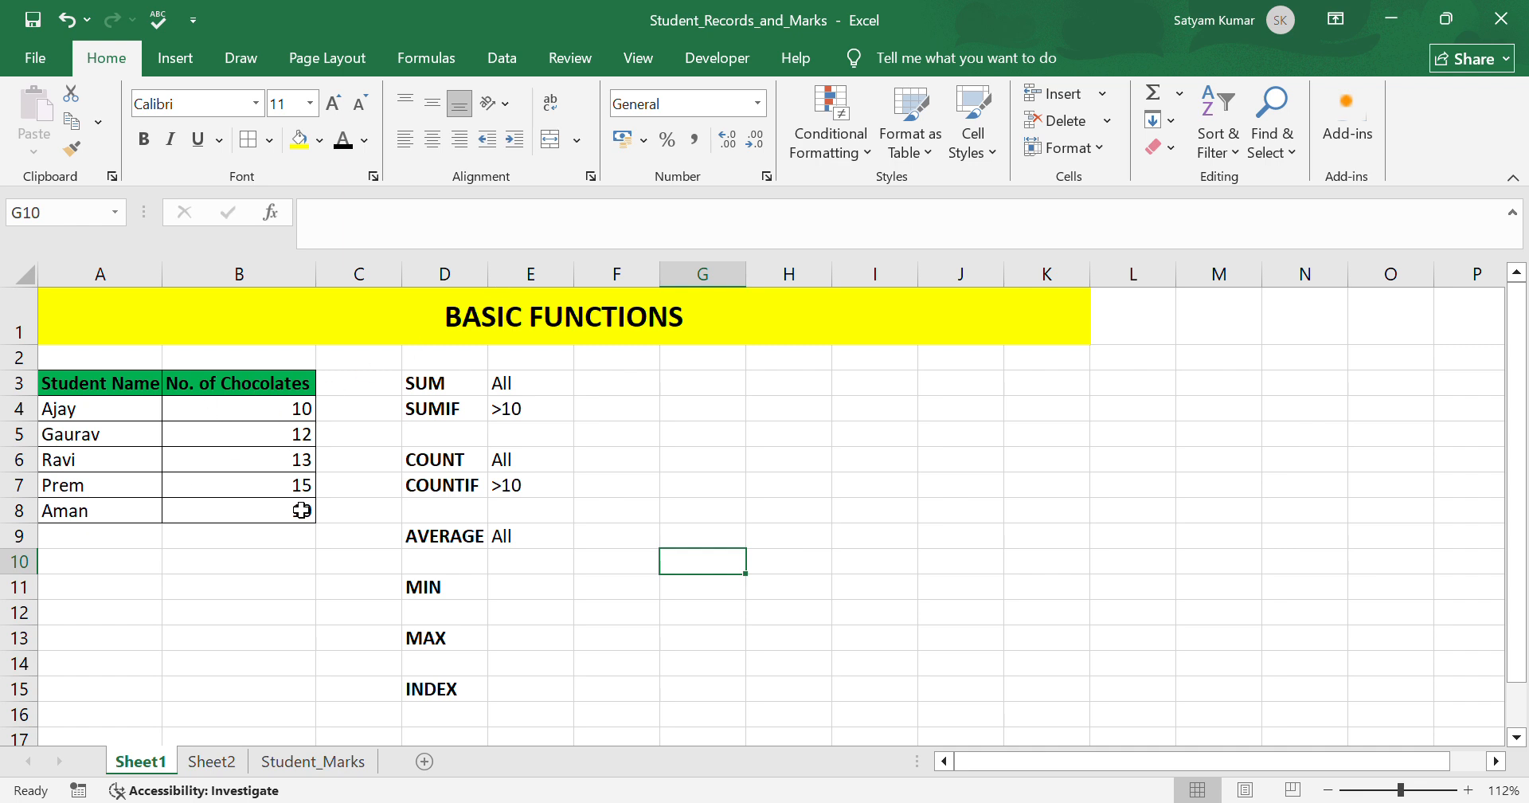
pyautogui.click(635, 567)
pyautogui.click(640, 404)
# In F3, enter a SUM formula totalling the chocolate counts B4:B8.
pyautogui.click(630, 391)
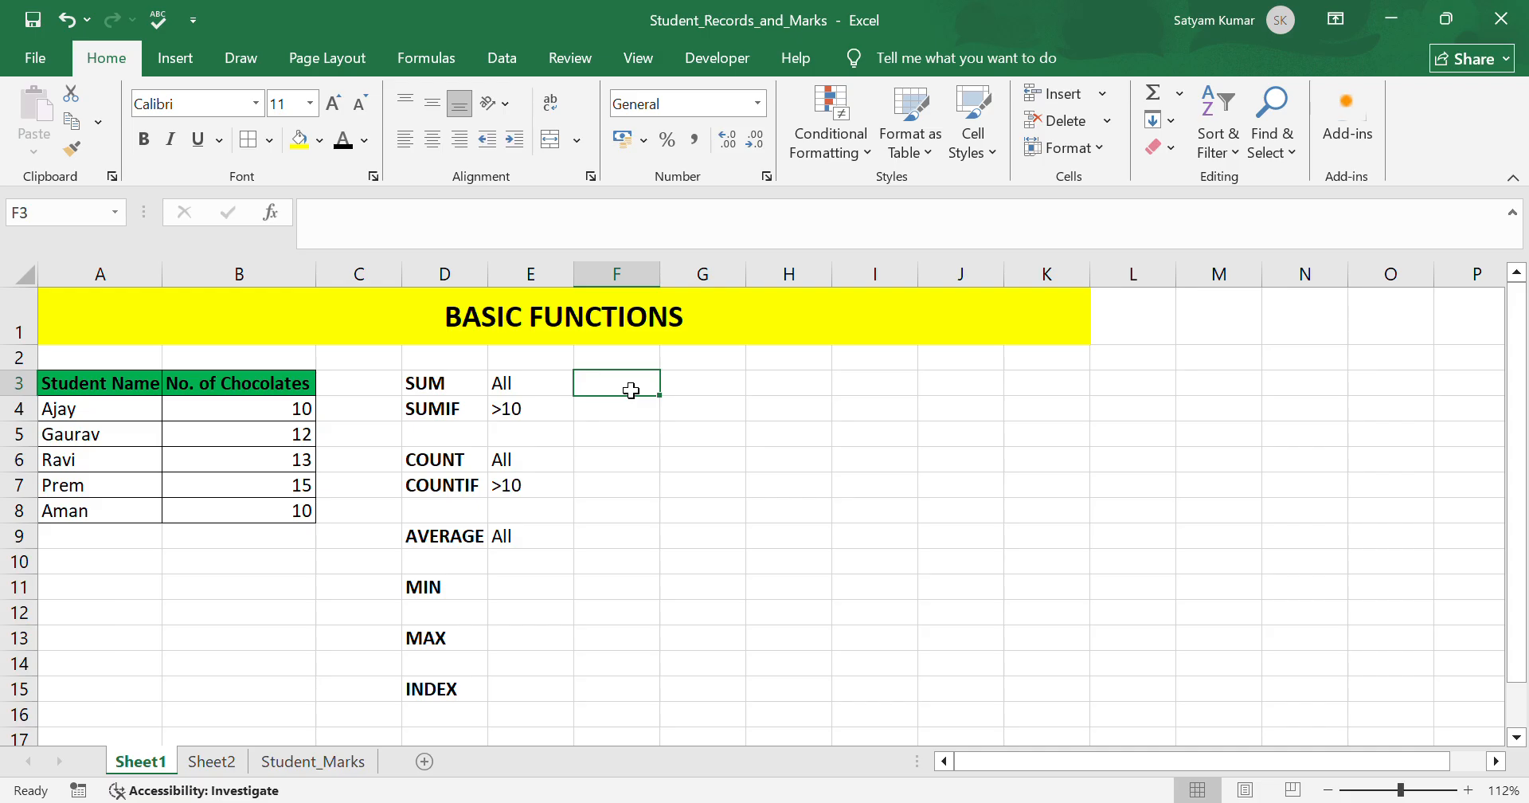
pyautogui.write('=')
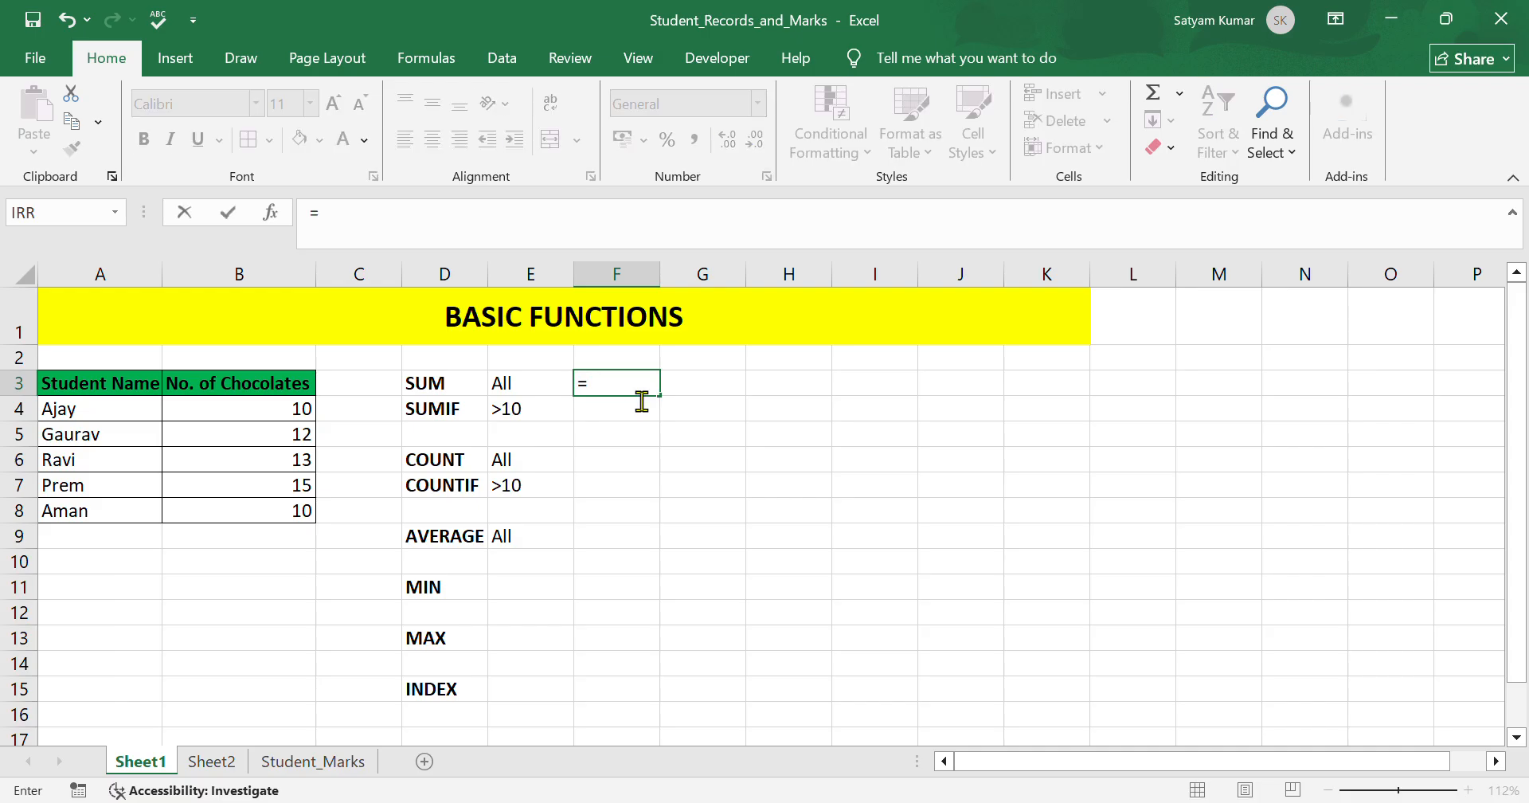
pyautogui.write('sum')
pyautogui.press('Tab')
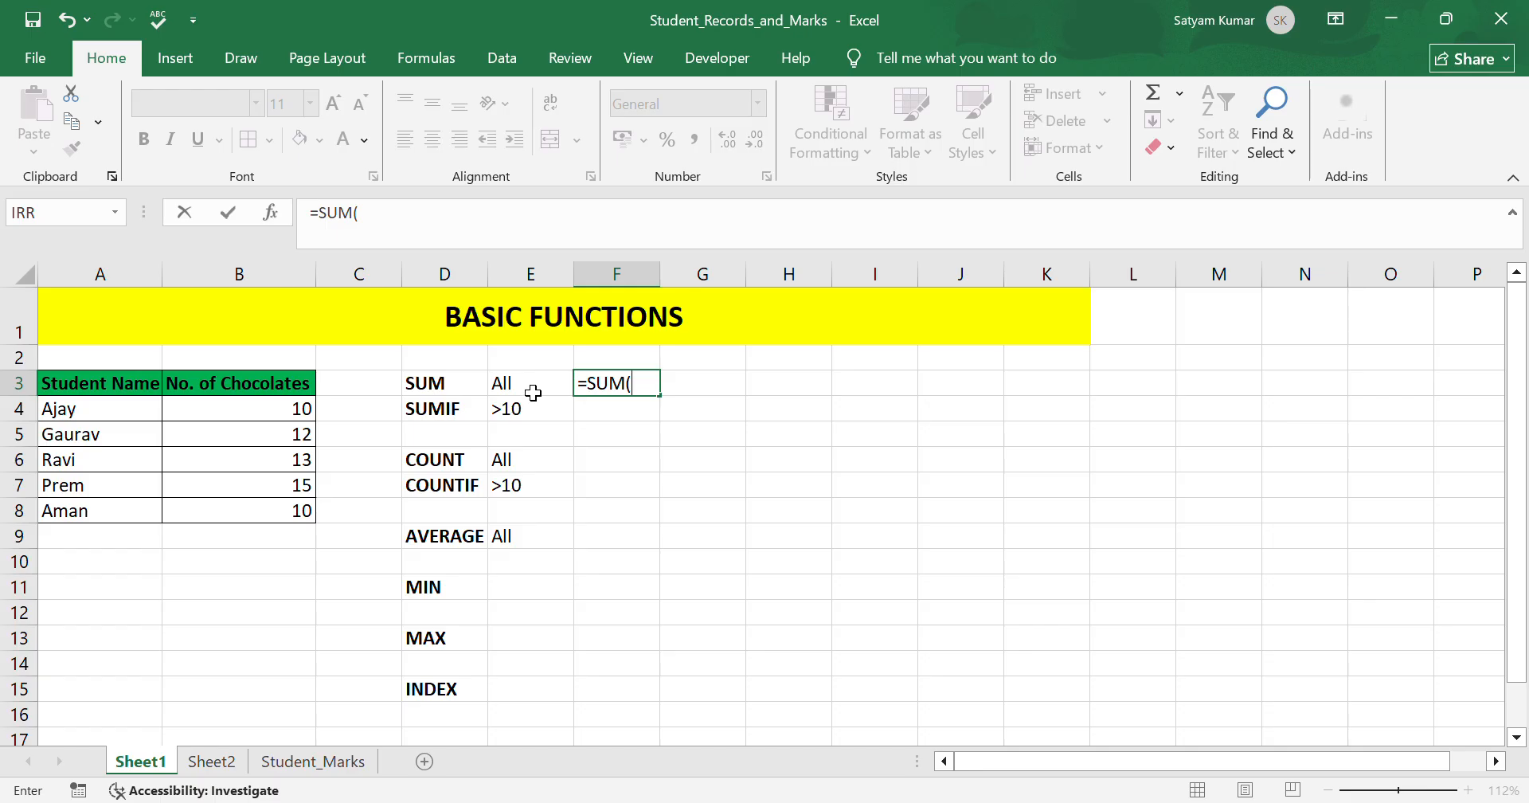
pyautogui.moveTo(229, 415); pyautogui.dragTo(252, 515)
pyautogui.write(')')
pyautogui.press('Return')
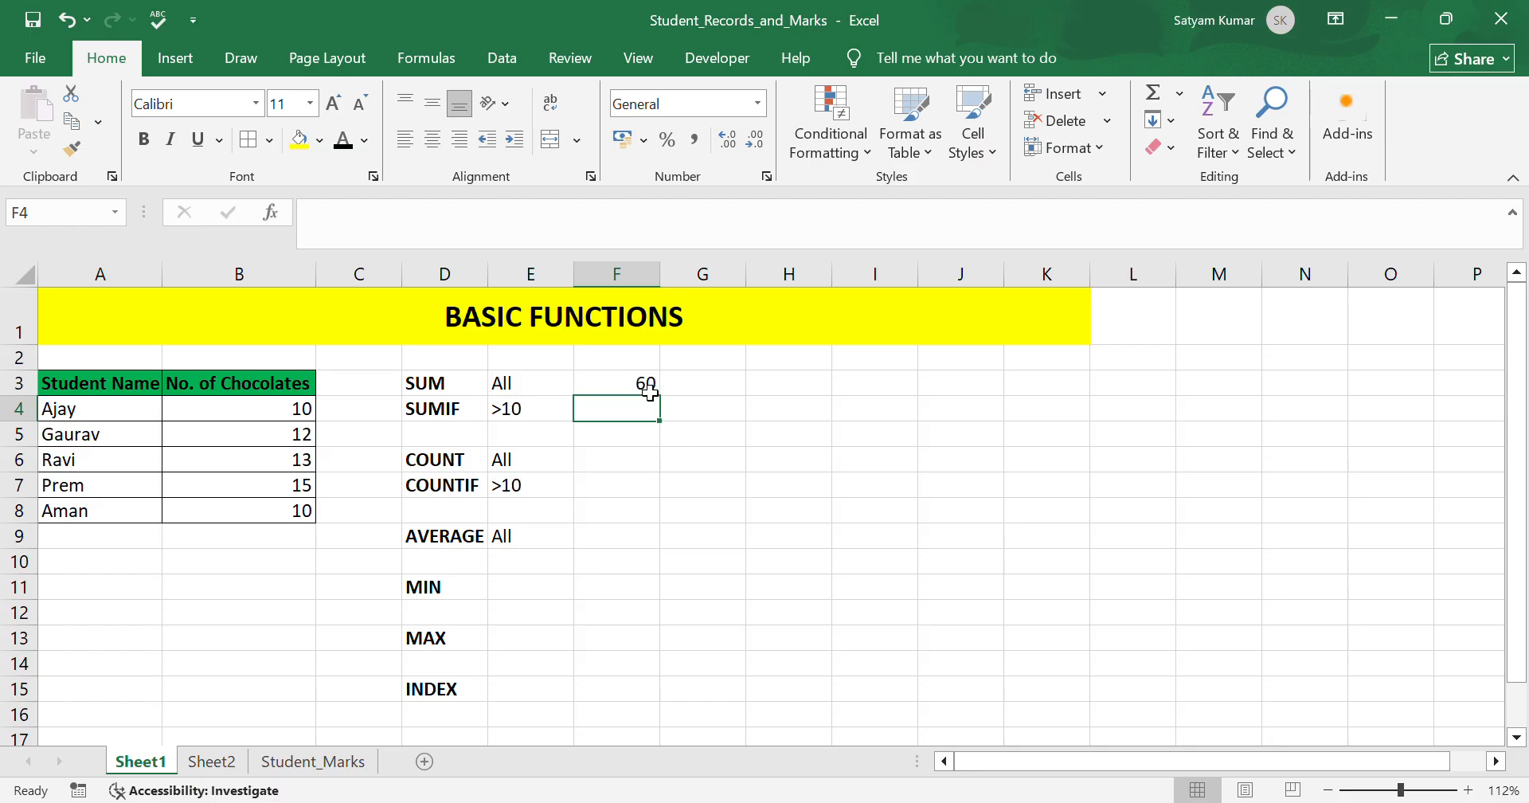
# In F4, enter a SUMIF formula over B4:B8 using the >10 criterion in E4.
pyautogui.write('=')
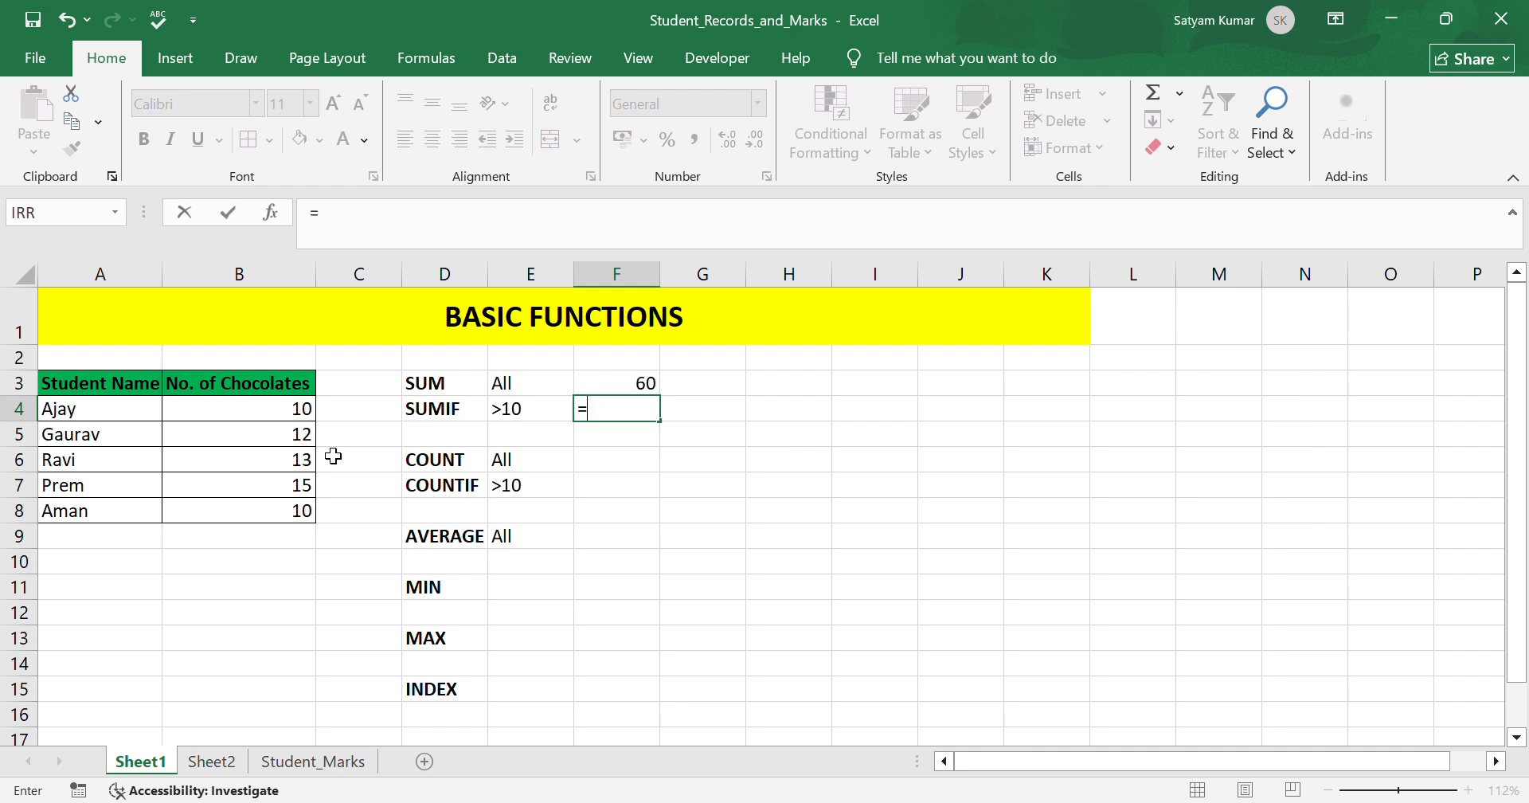
pyautogui.write('sumif')
pyautogui.press('Tab')
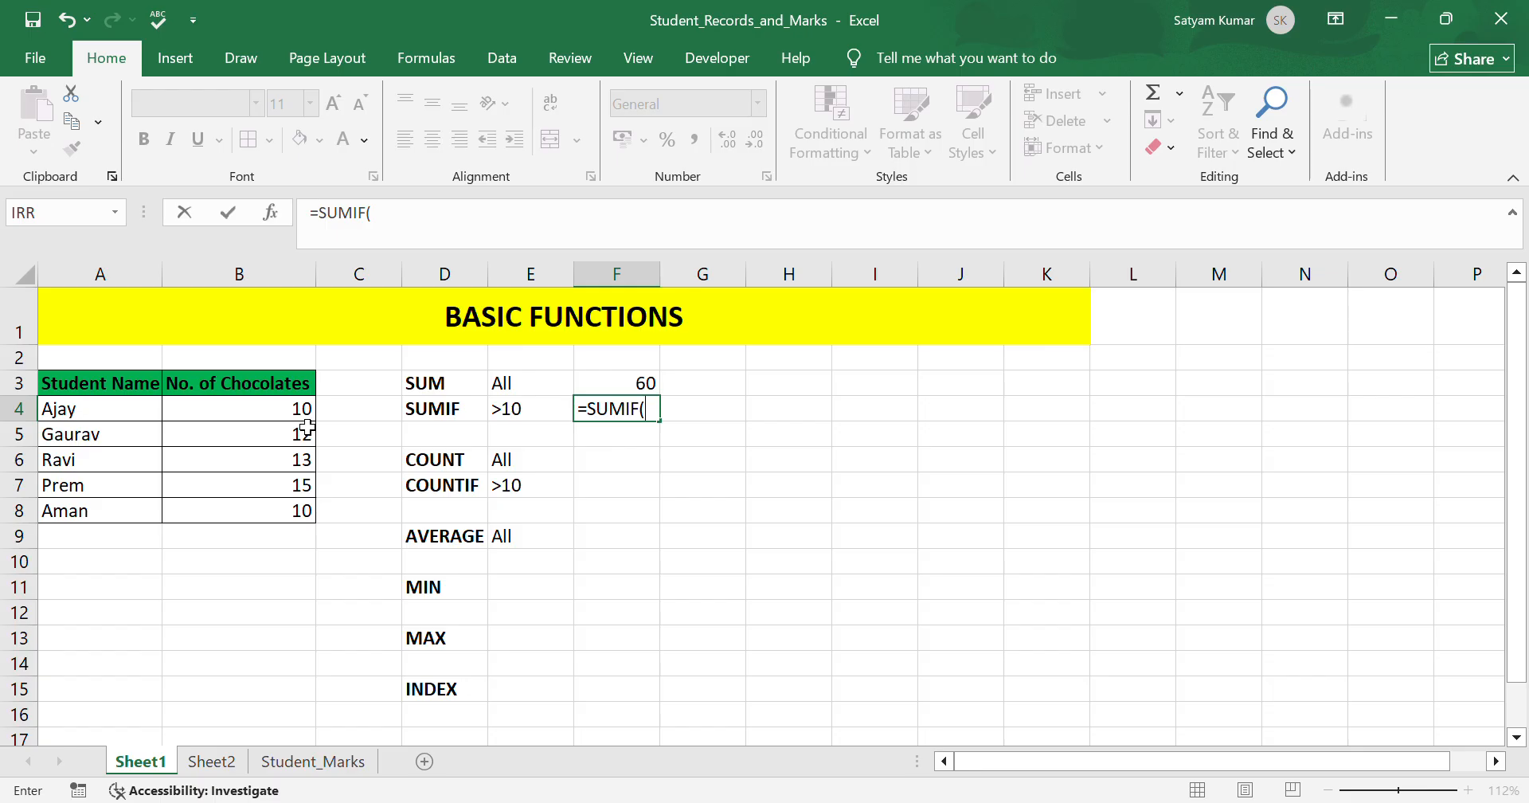
pyautogui.moveTo(283, 406); pyautogui.dragTo(288, 516)
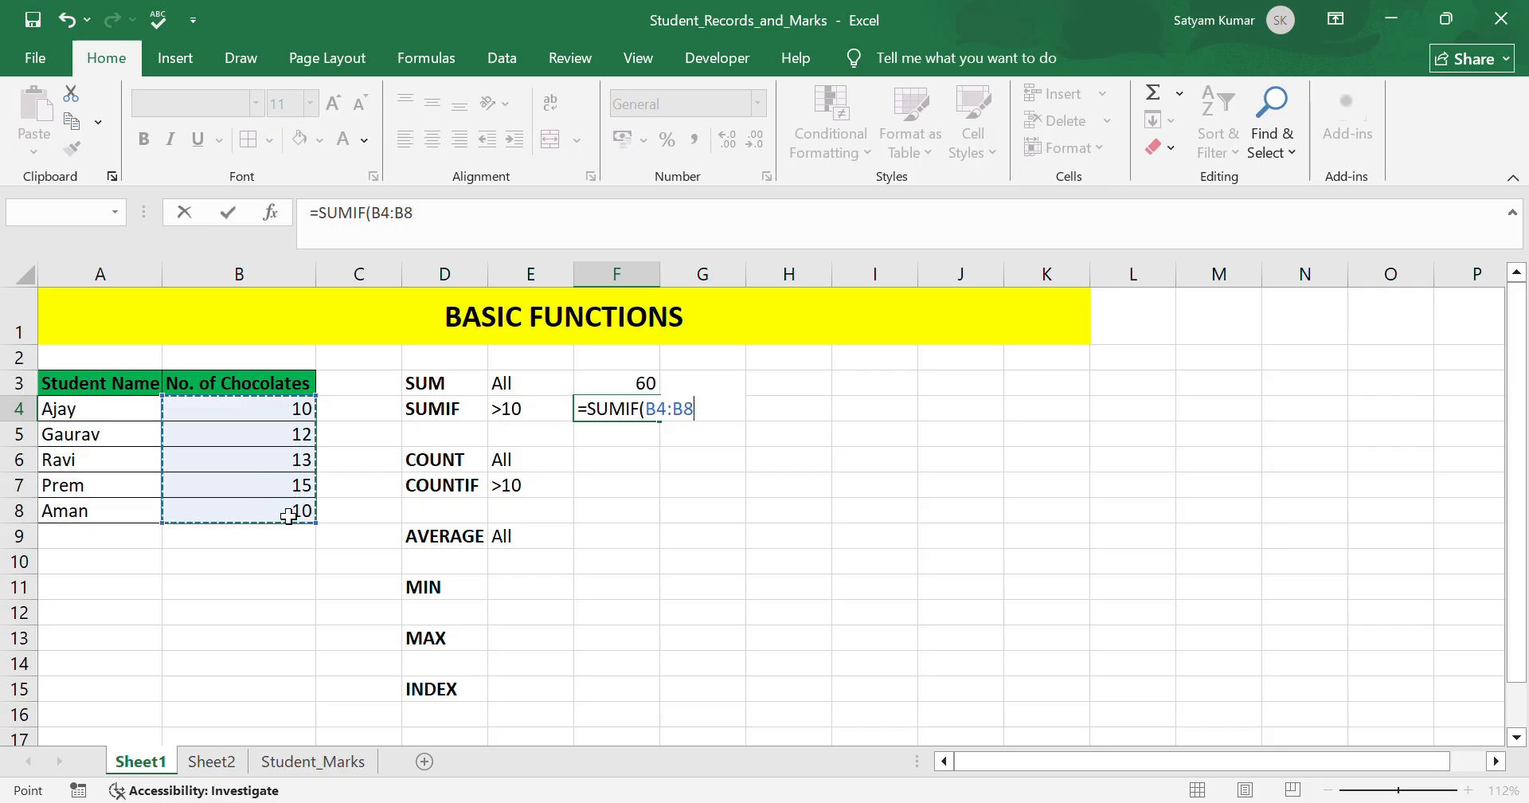
pyautogui.write(',')
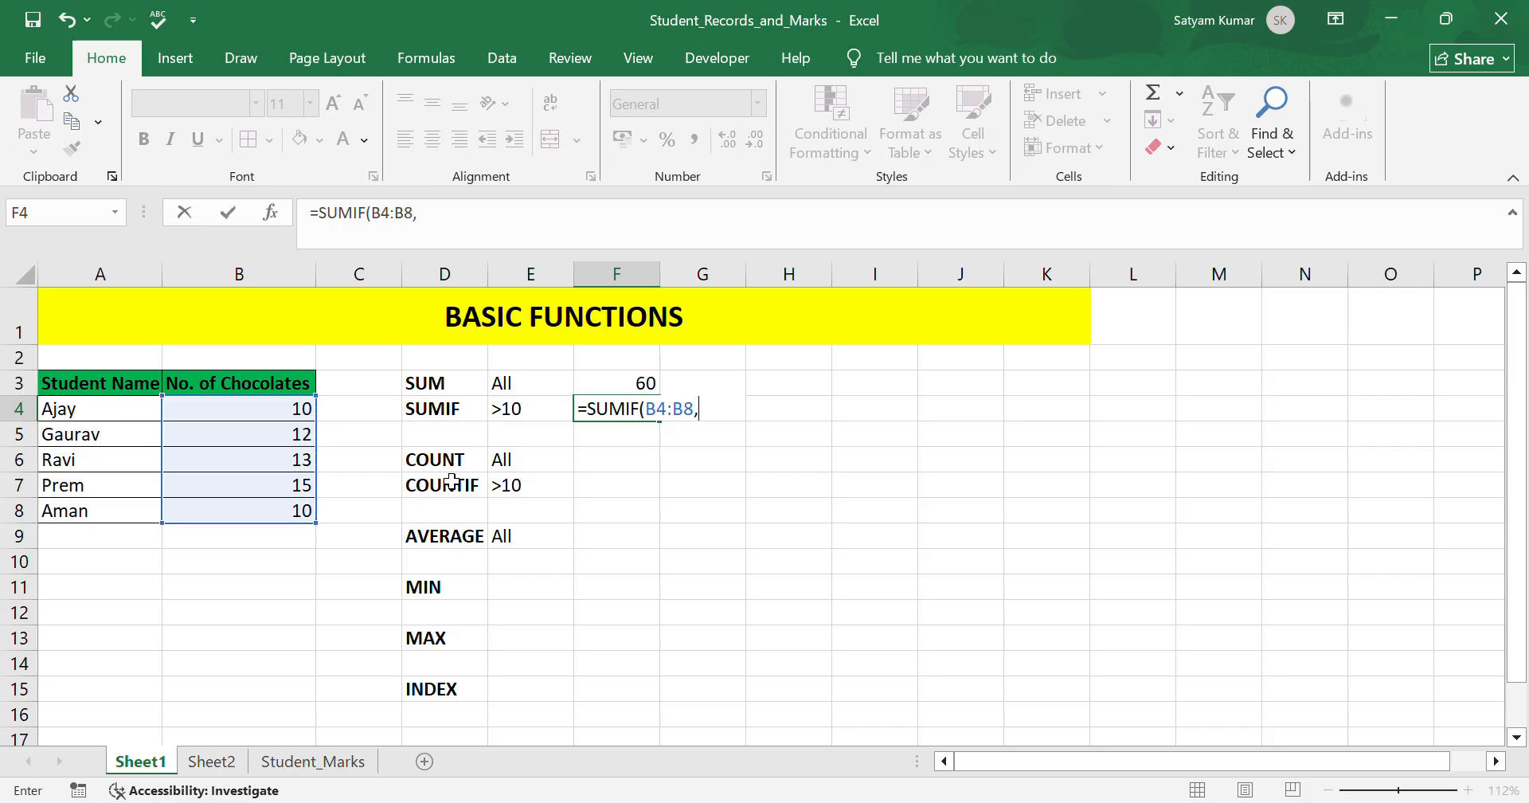
pyautogui.click(544, 411)
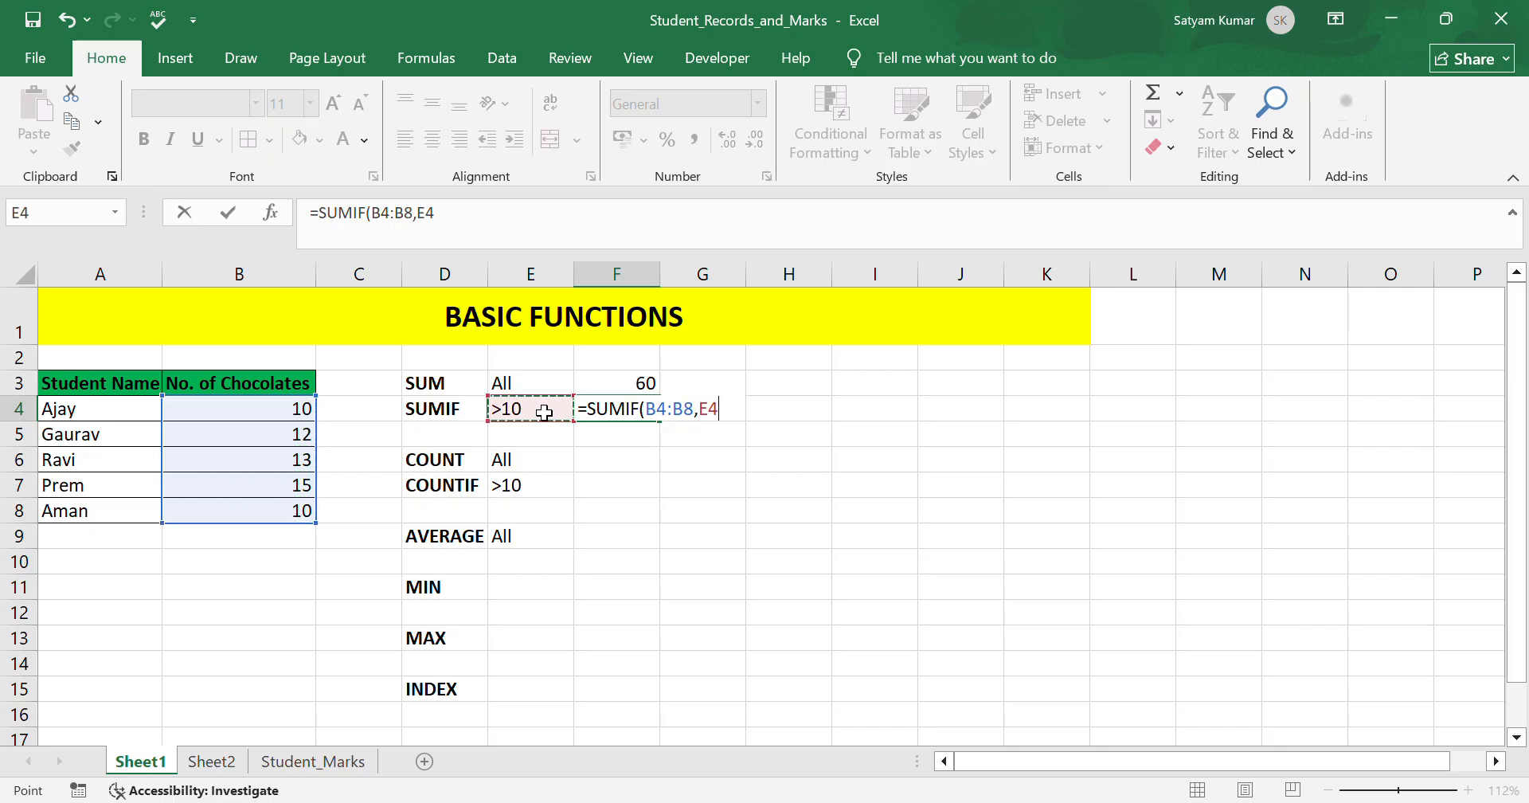
pyautogui.write(')')
pyautogui.press('Return')
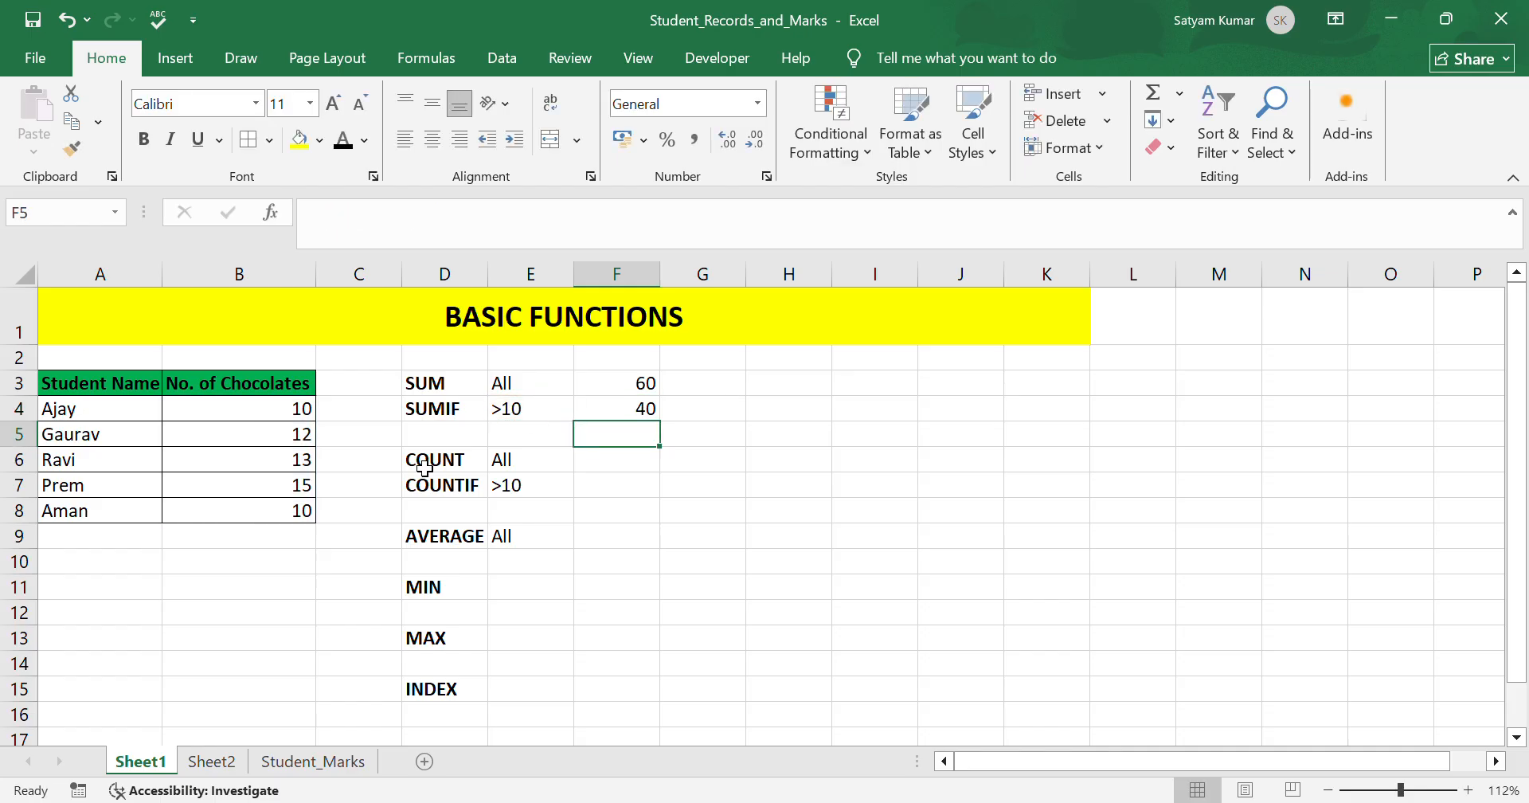
# Fill the chocolate counts in B5:B7 with yellow, then clear that fill again.
pyautogui.click(305, 437)
pyautogui.press('Down')
pyautogui.click(298, 486)
pyautogui.moveTo(299, 437); pyautogui.dragTo(297, 484)
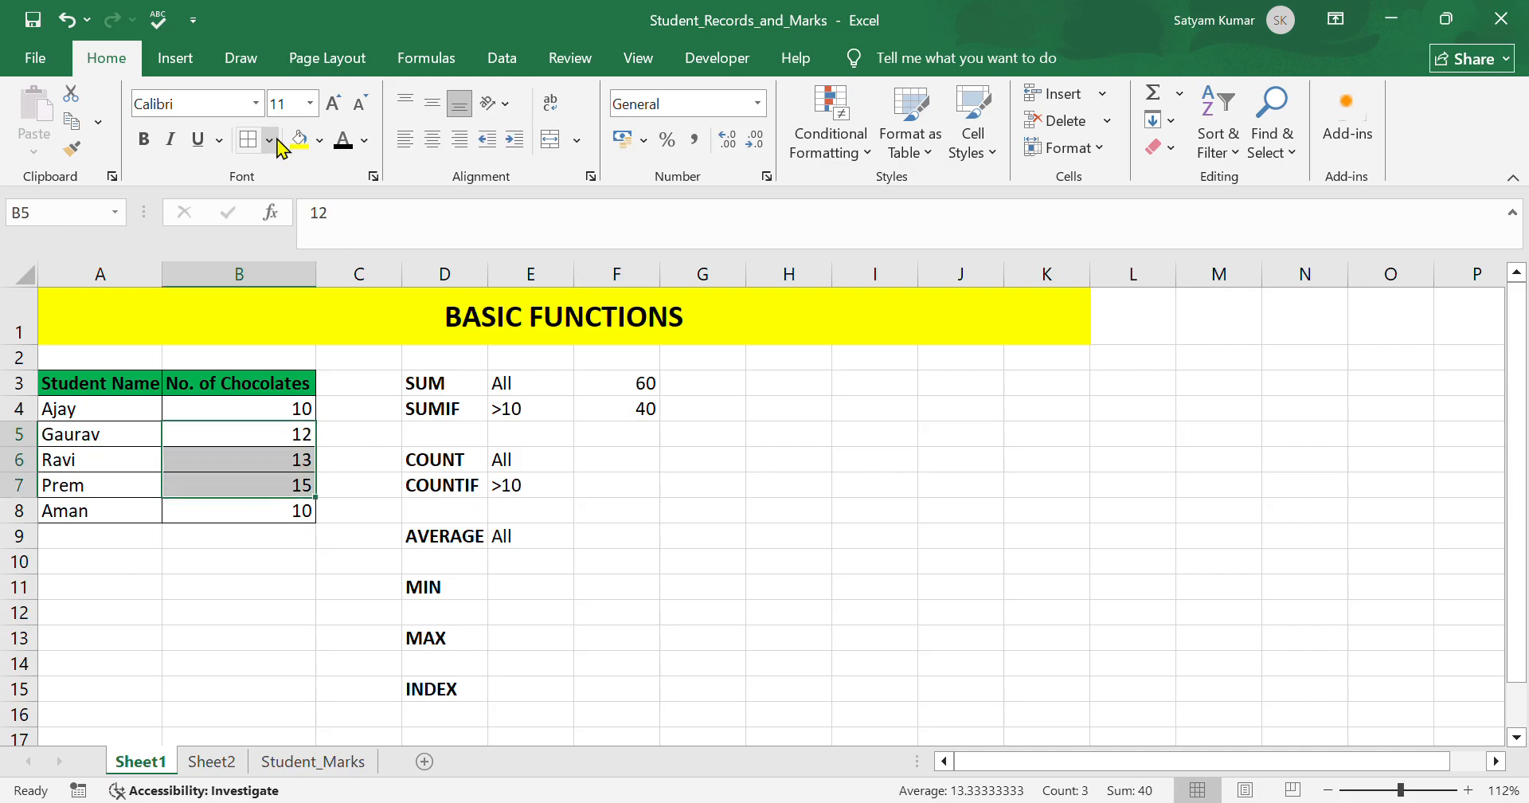
pyautogui.click(303, 140)
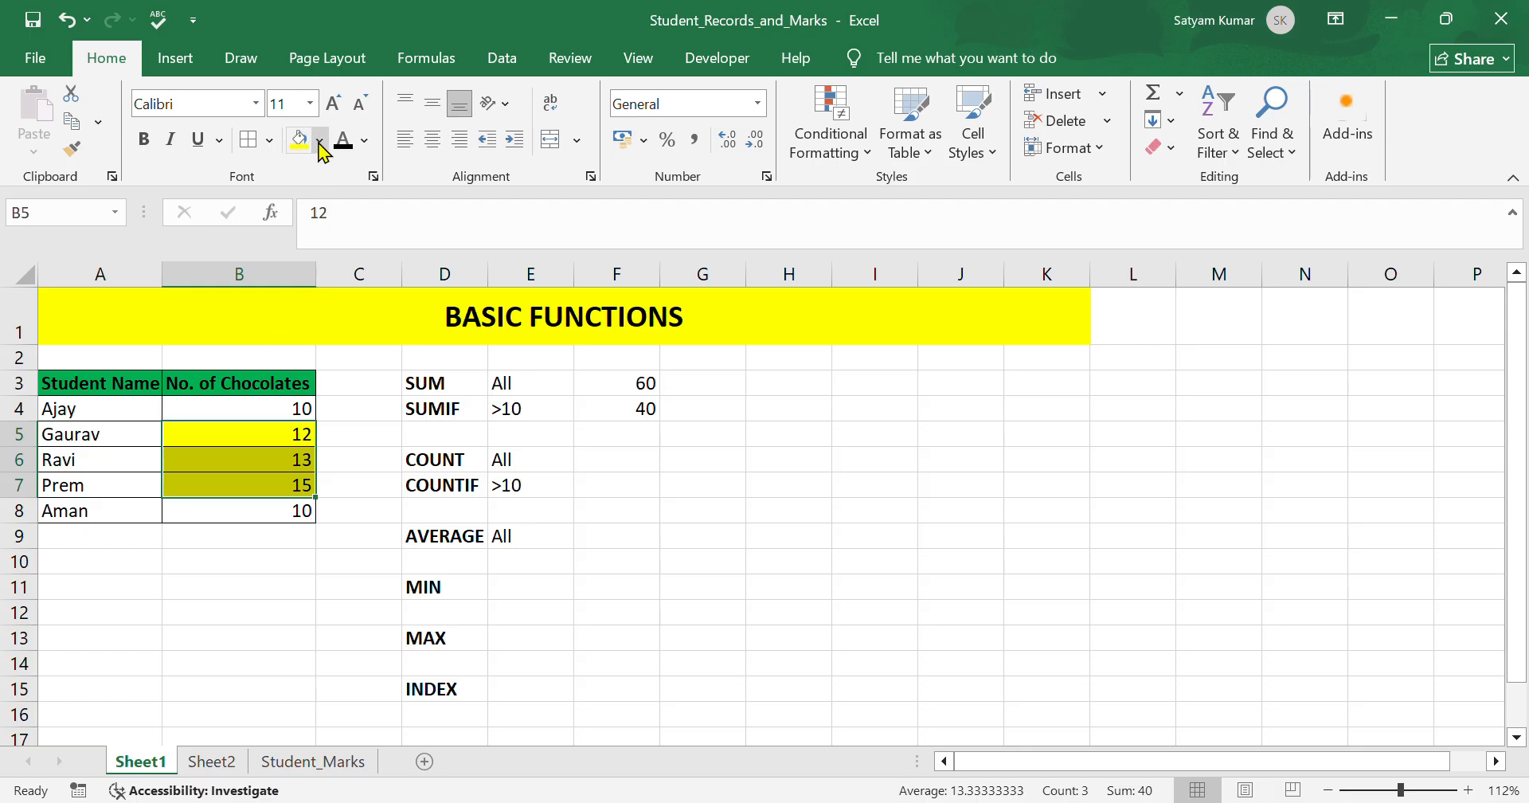
pyautogui.click(306, 243)
pyautogui.click(324, 144)
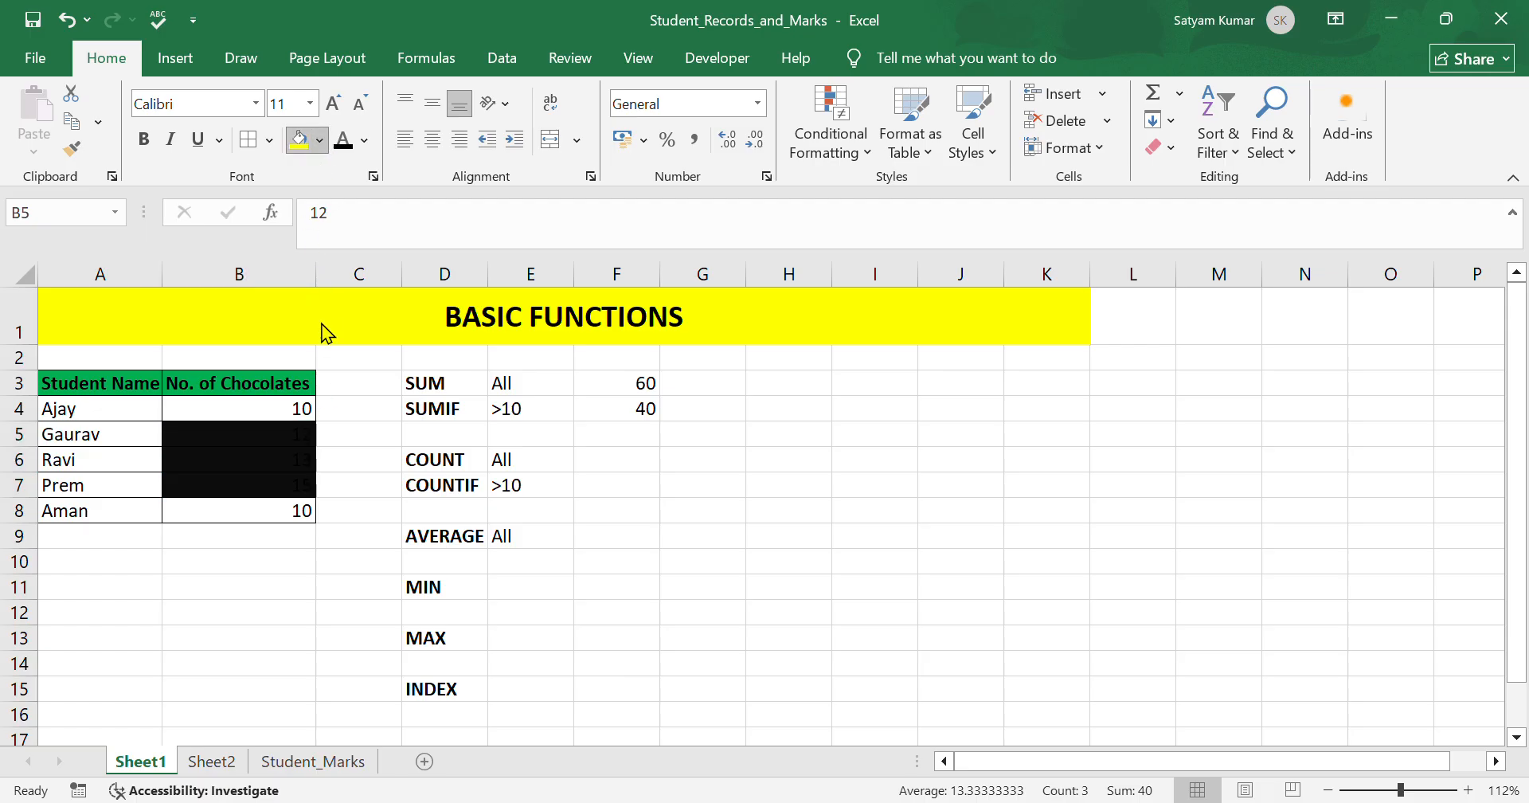
pyautogui.click(733, 565)
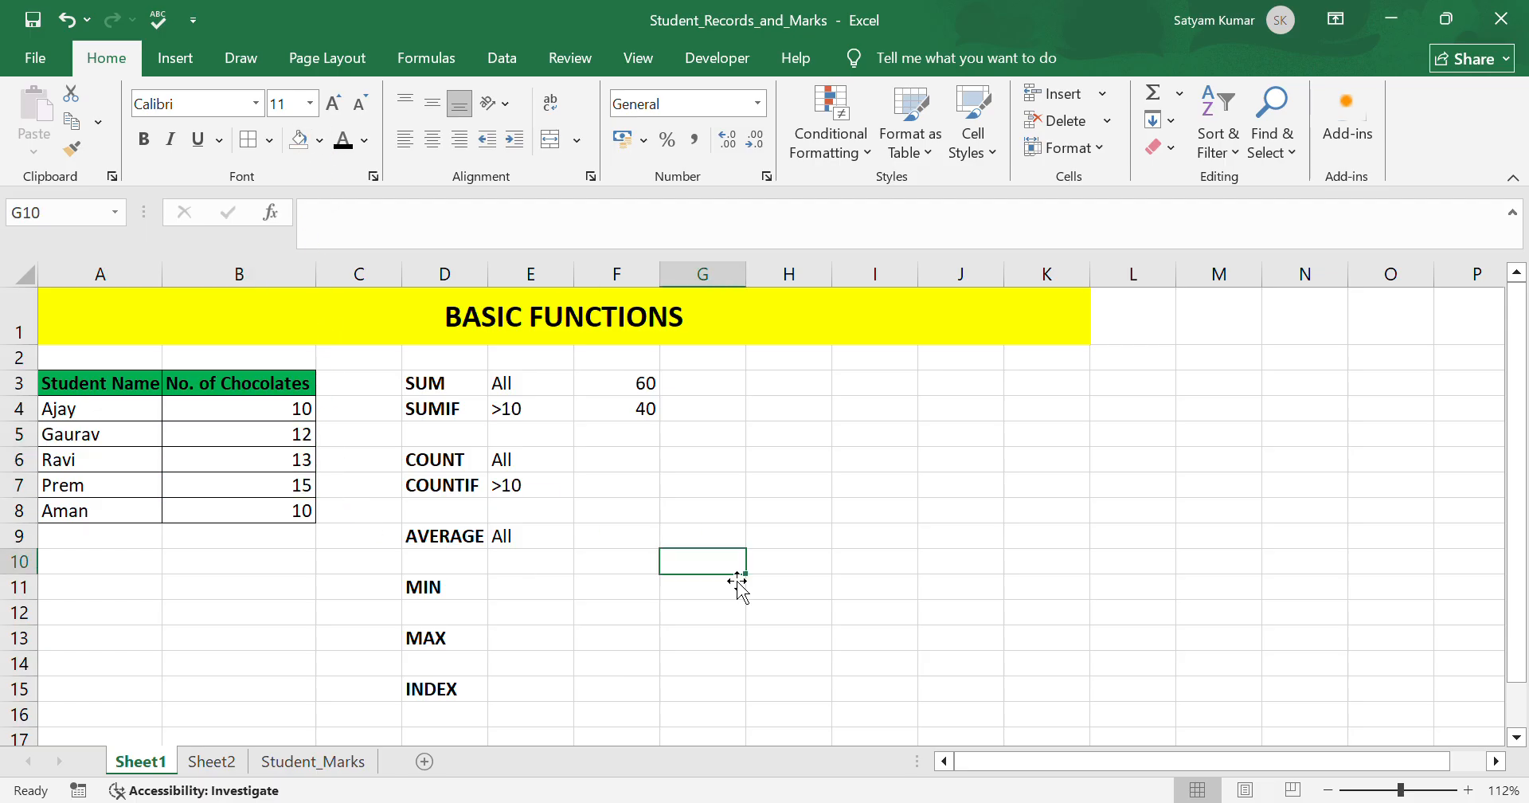
# In F6, enter a COUNT formula over the student names A4:A8.
pyautogui.click(653, 464)
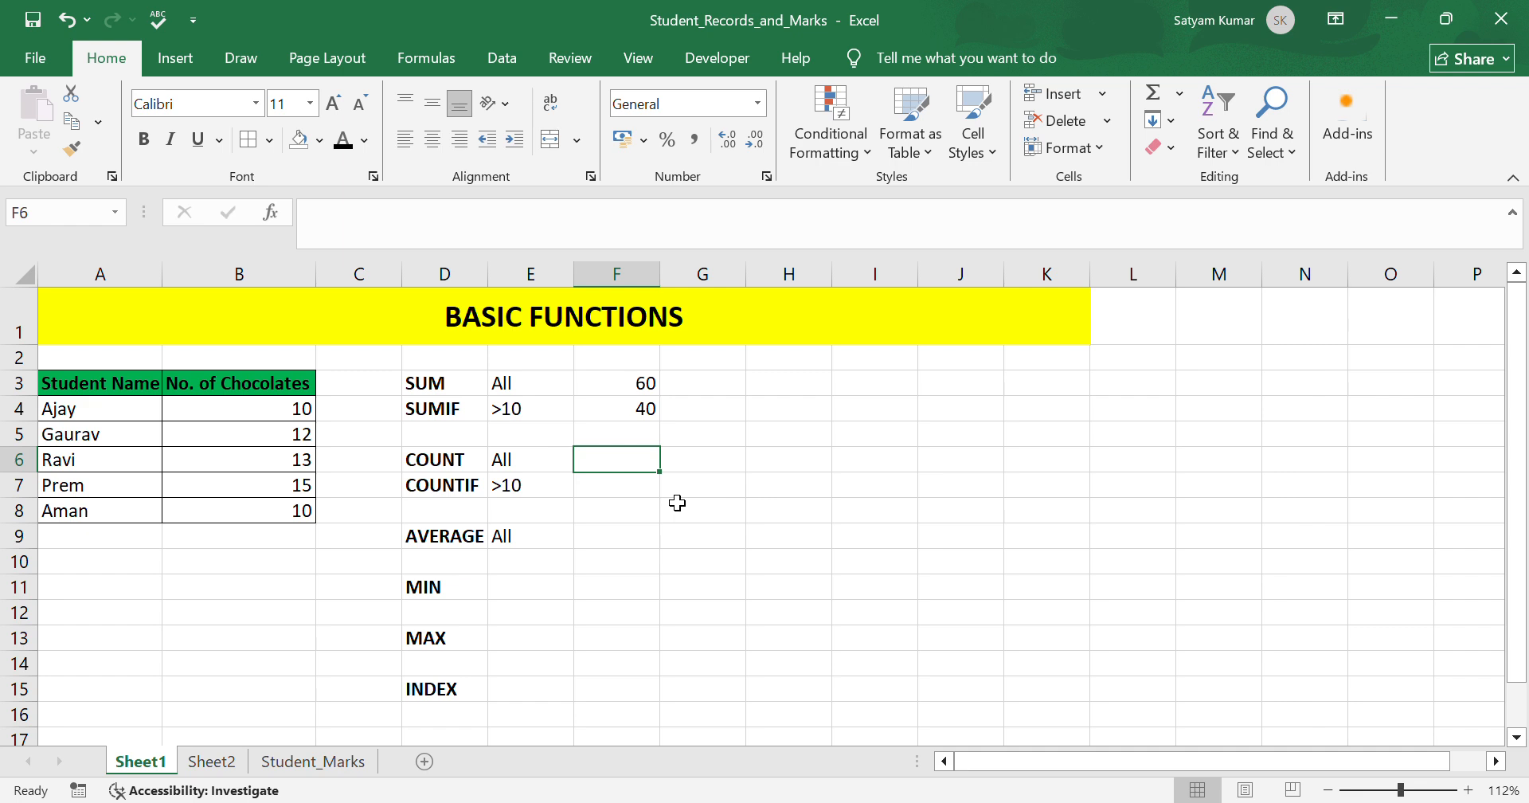
pyautogui.write('=c')
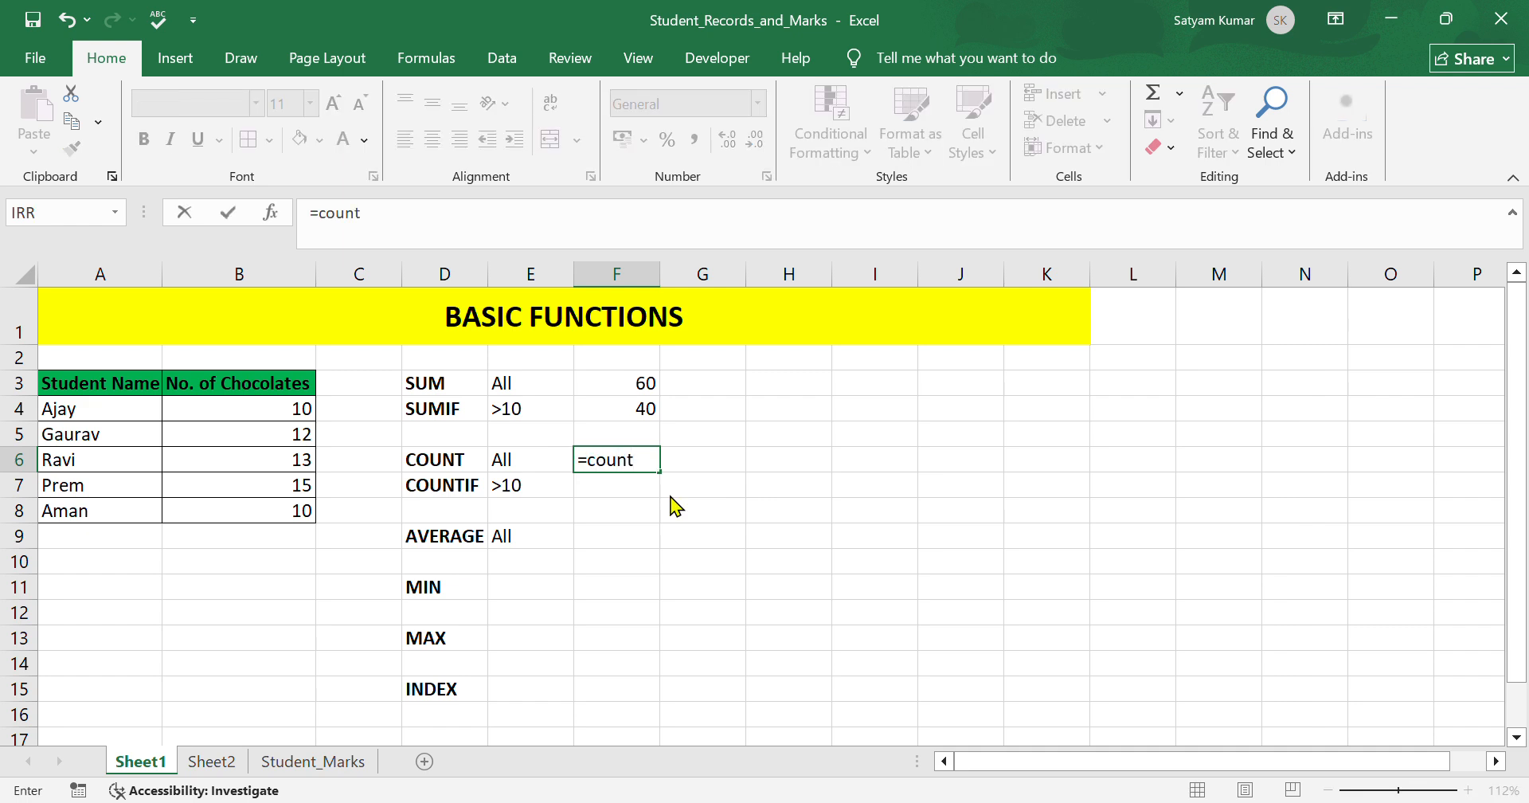
pyautogui.write('ount')
pyautogui.press('Tab')
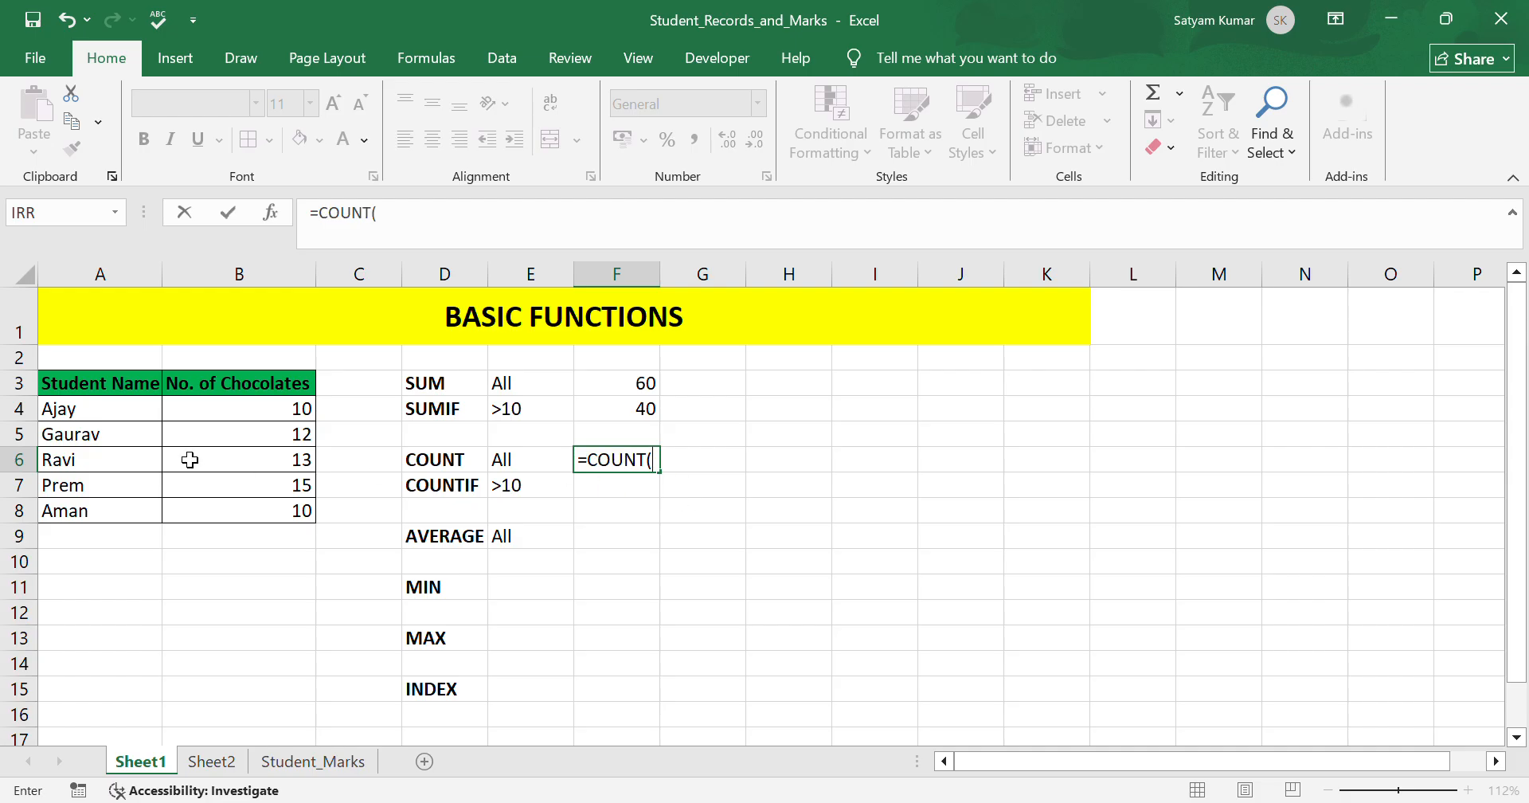
pyautogui.moveTo(136, 411); pyautogui.dragTo(130, 516)
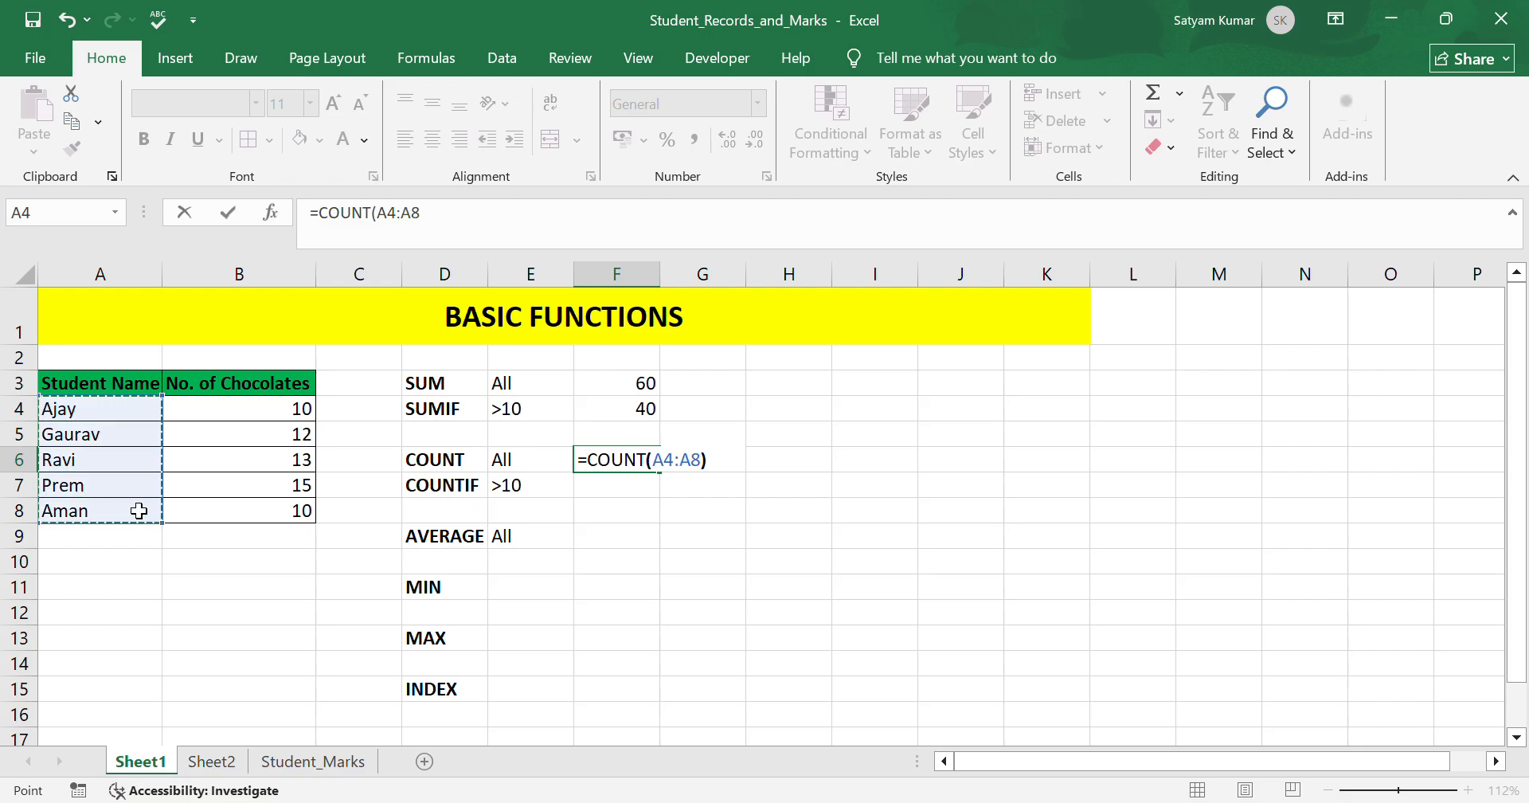
pyautogui.press('Return')
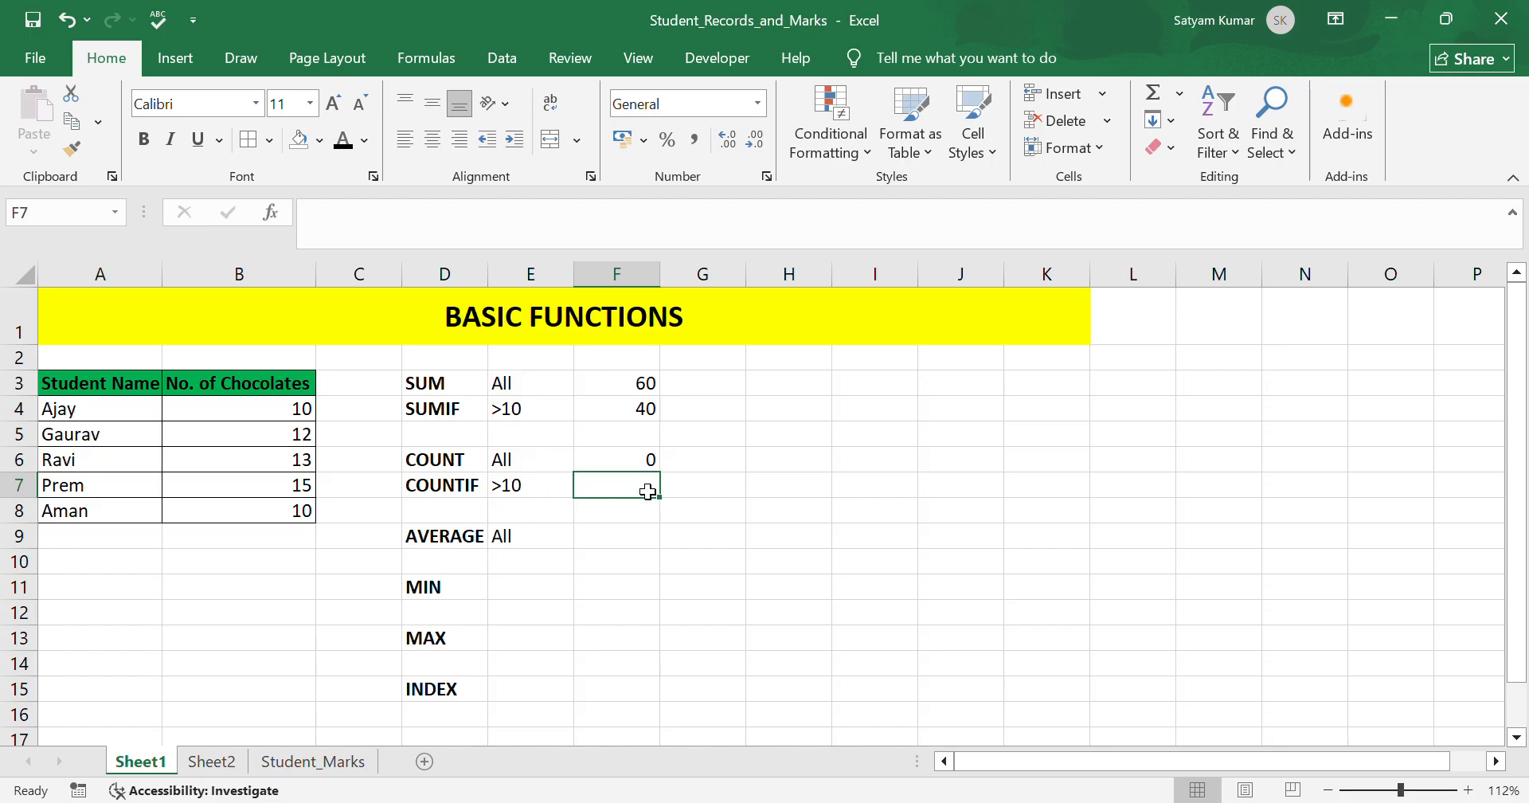
# Edit the COUNT formula in F6 so it counts the chocolate counts B4:B8 instead.
pyautogui.click(655, 464)
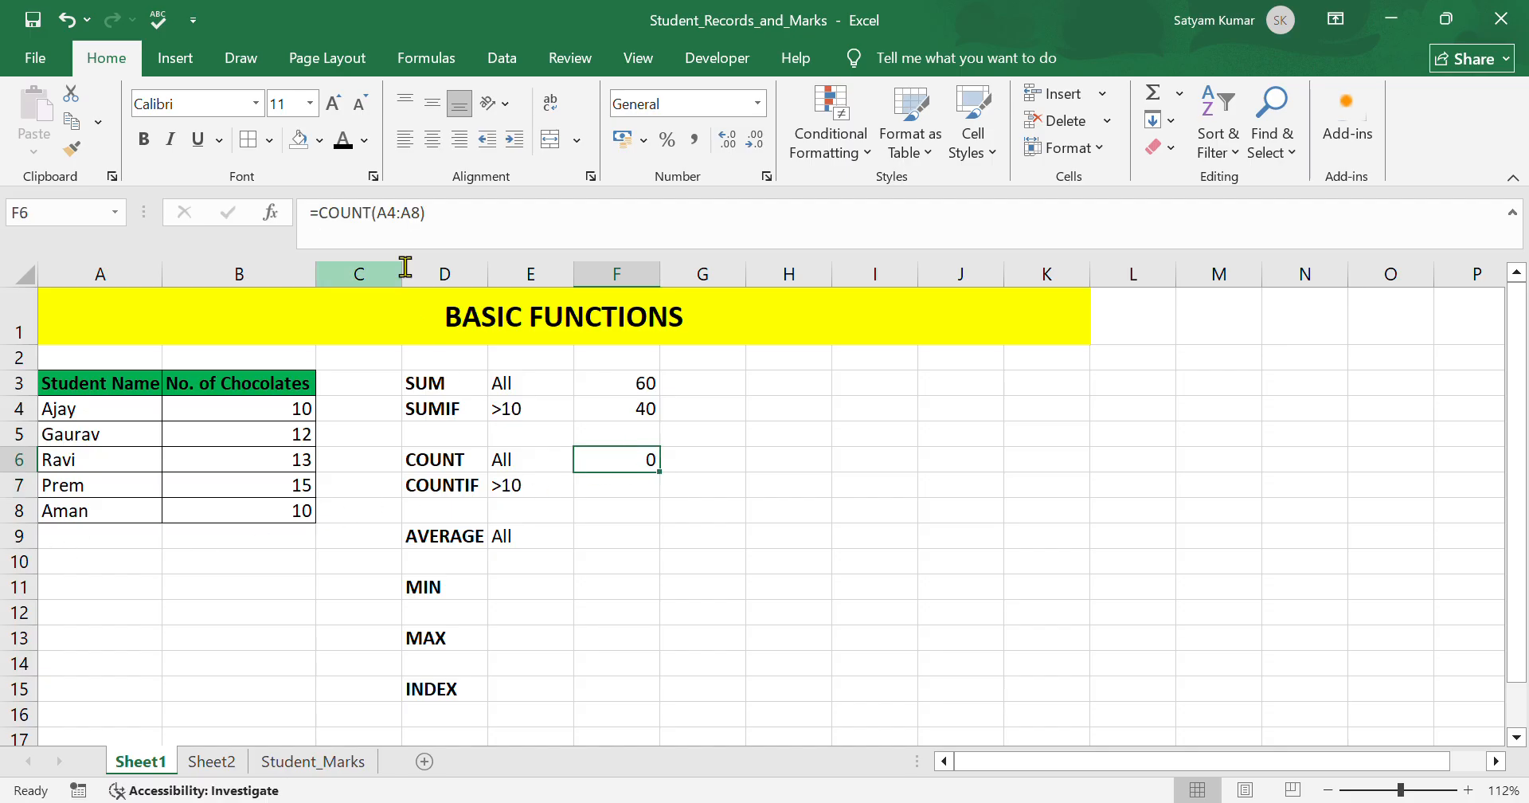
pyautogui.click(441, 228)
pyautogui.moveTo(441, 229); pyautogui.dragTo(398, 251)
pyautogui.click(486, 247)
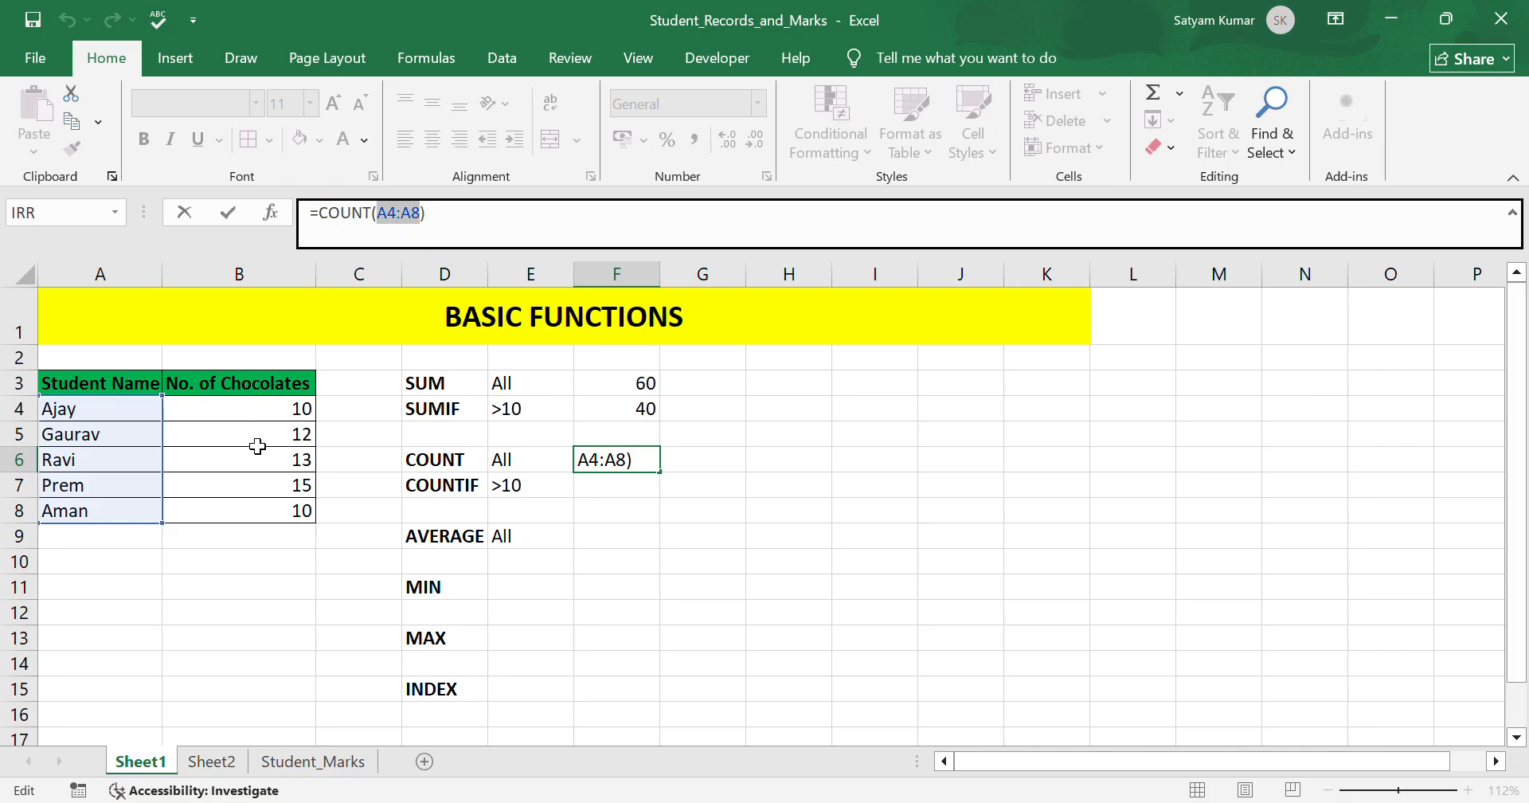
pyautogui.moveTo(265, 416); pyautogui.dragTo(269, 521)
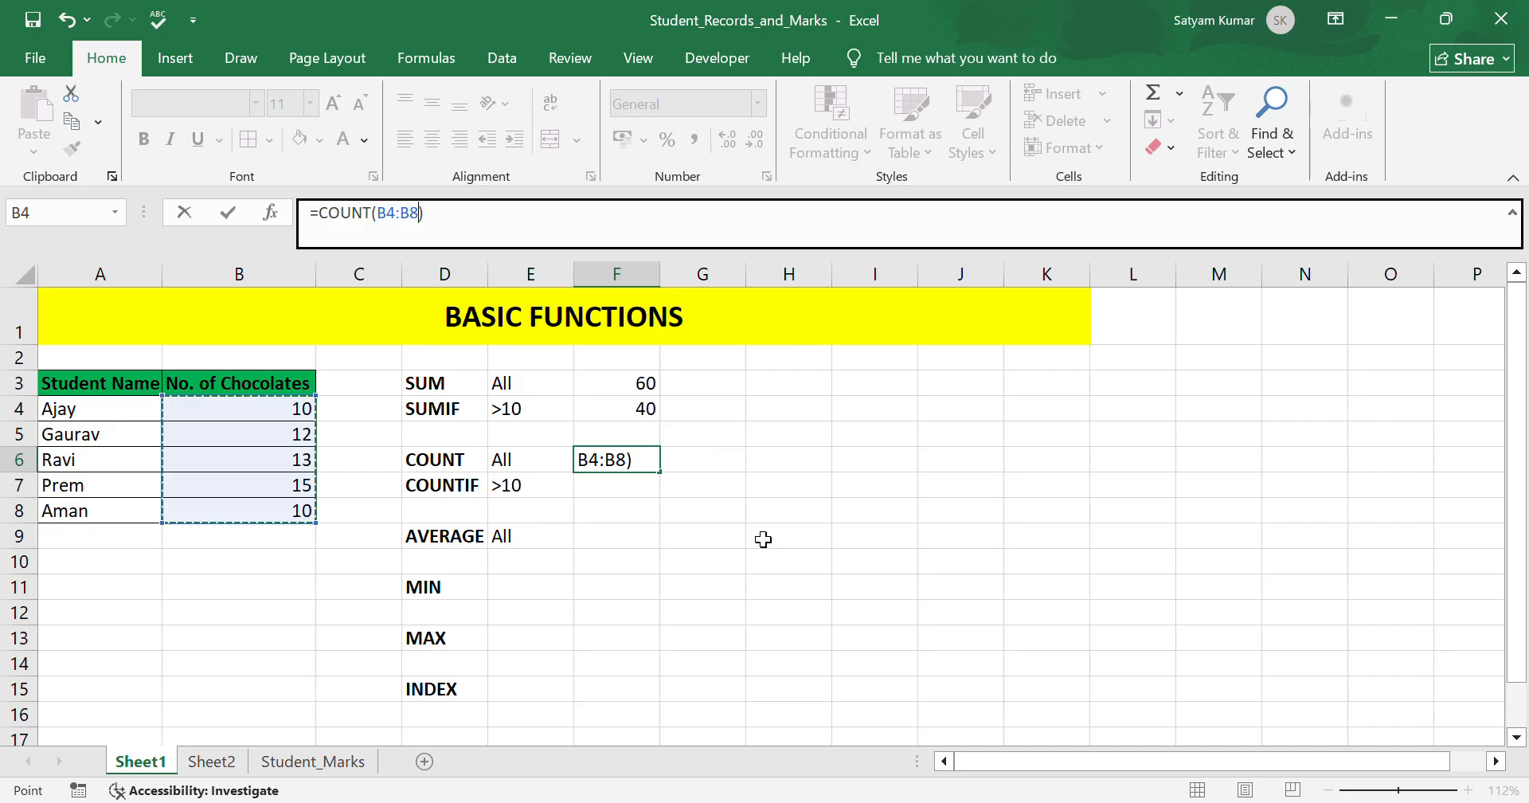
pyautogui.press('Return')
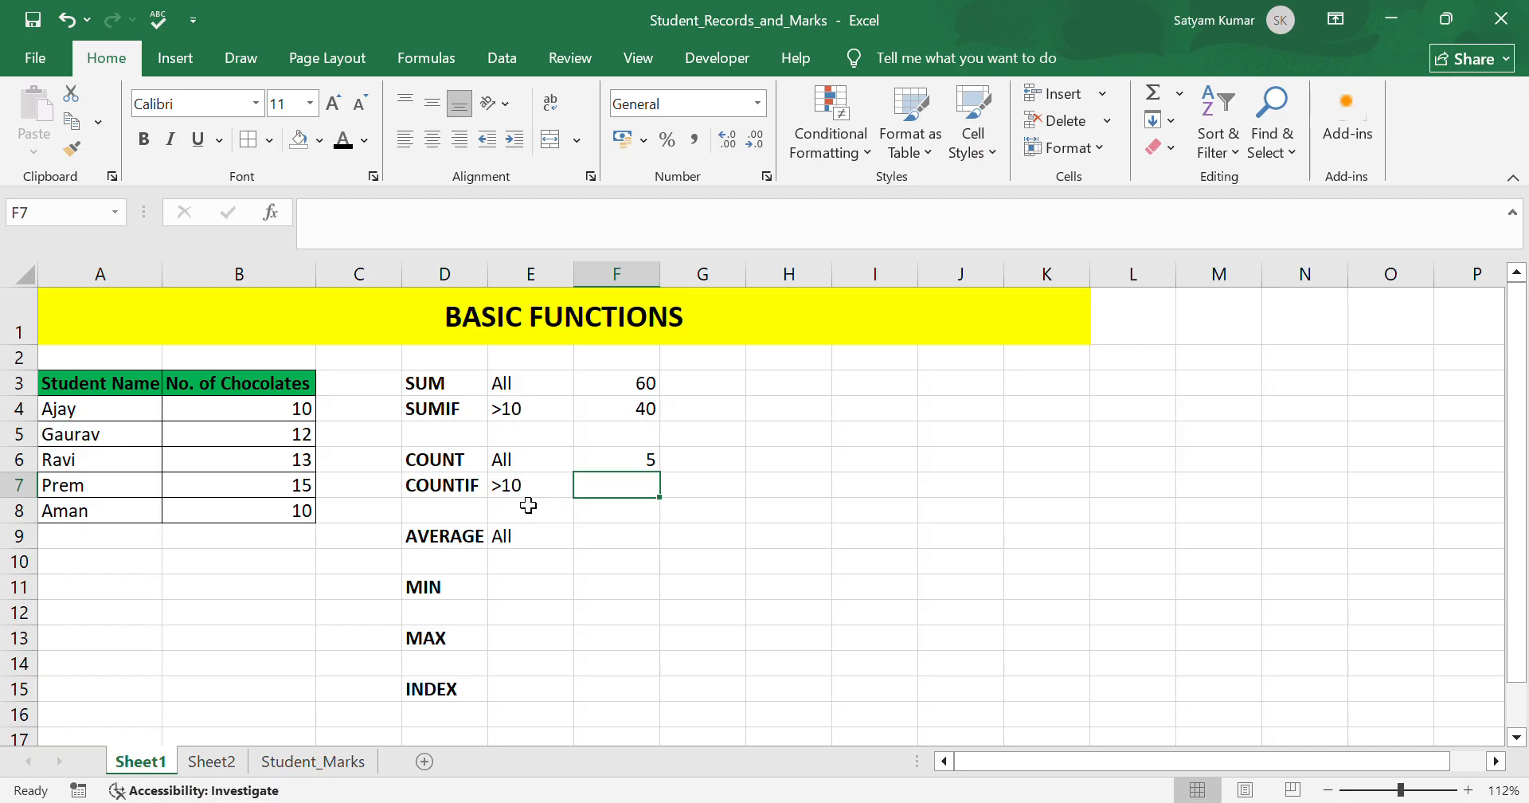
# In F7, enter a COUNTIF formula over B4:B8 using the >10 criterion in E7.
pyautogui.write('=')
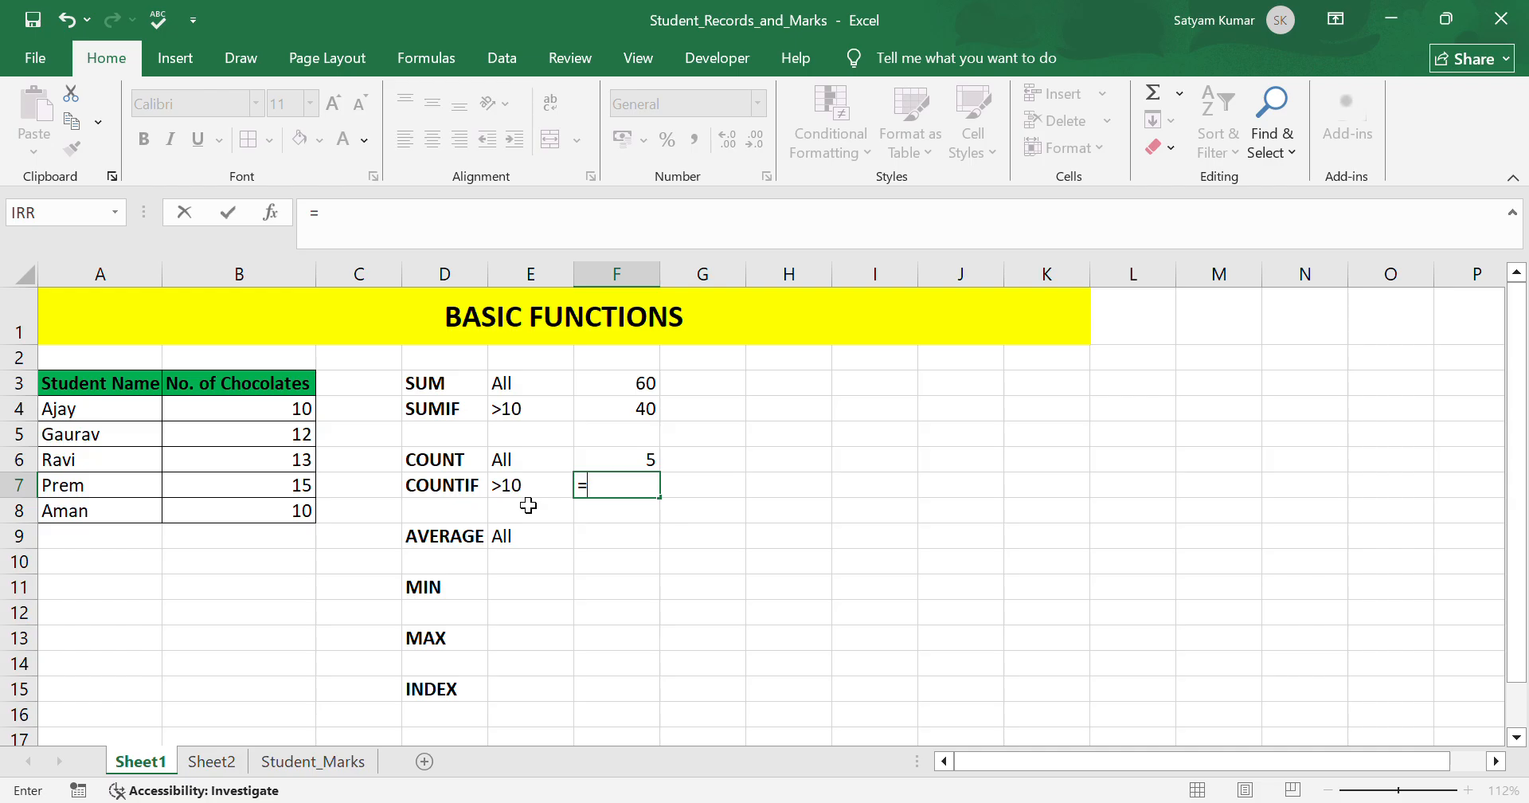
pyautogui.write('countif')
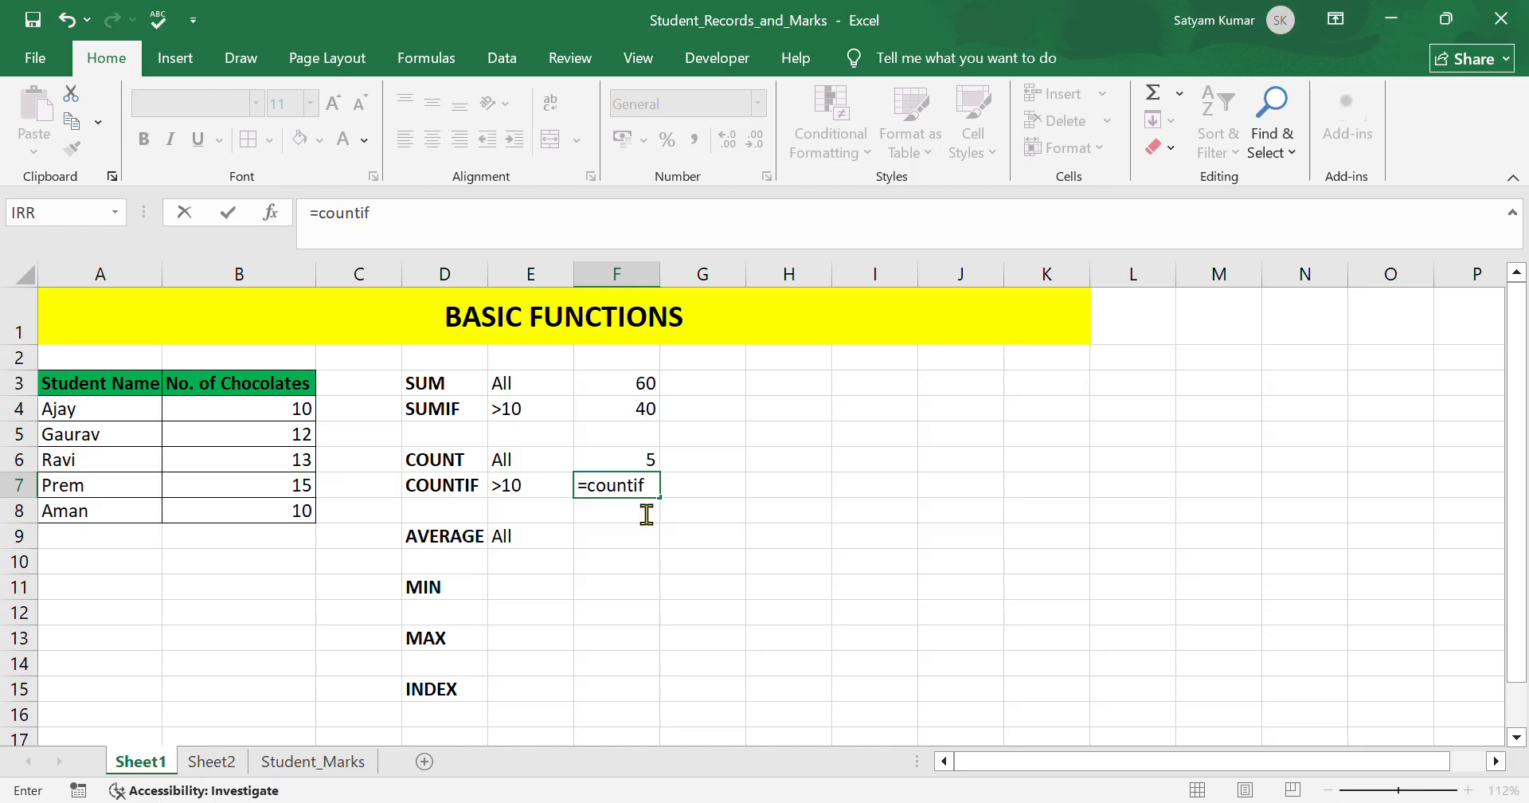
pyautogui.press('Tab')
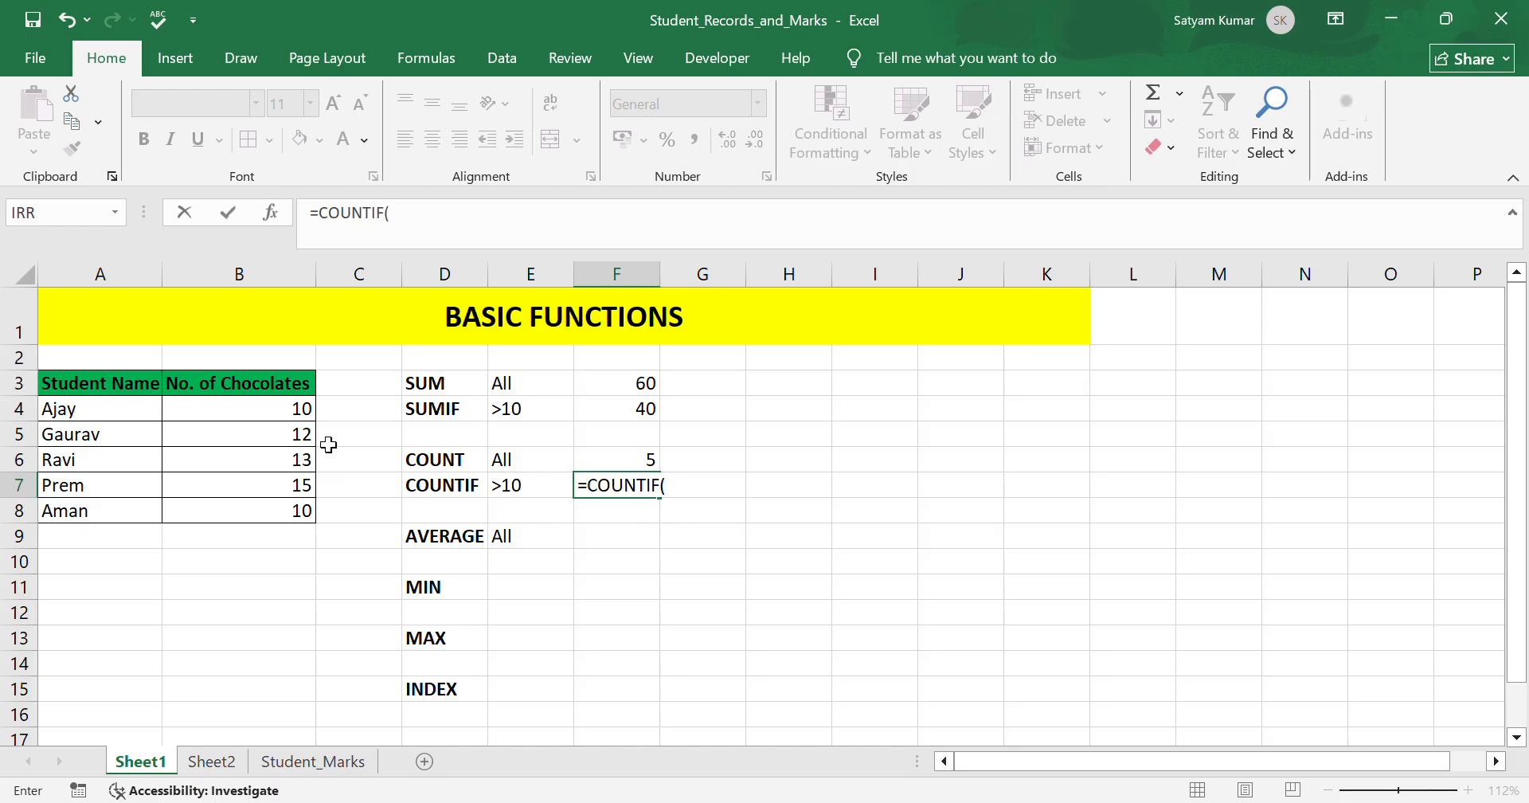
pyautogui.moveTo(288, 410); pyautogui.dragTo(286, 532)
pyautogui.write(',')
pyautogui.click(547, 490)
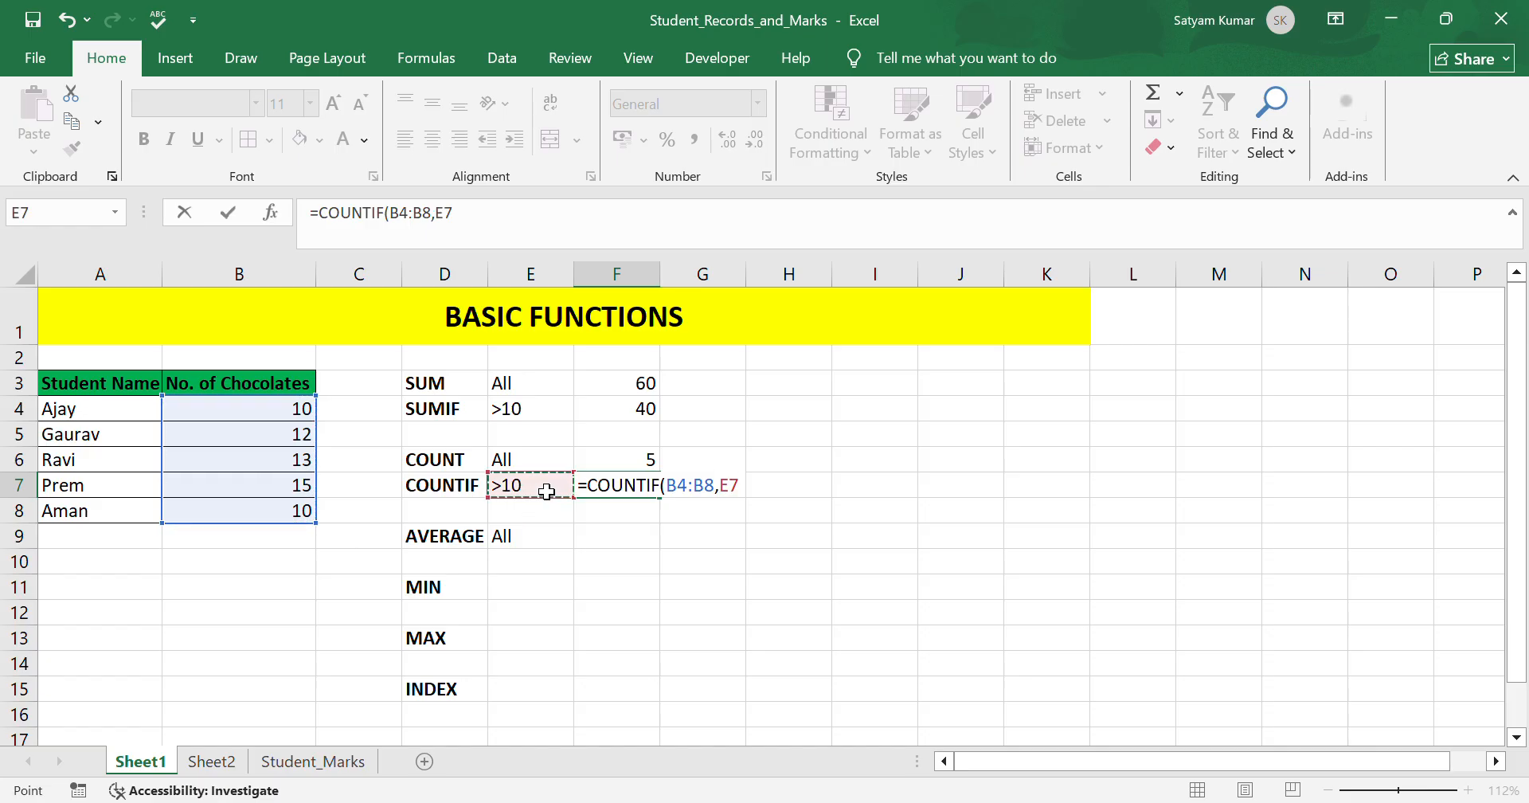
pyautogui.write(')')
pyautogui.press('Return')
pyautogui.moveTo(309, 443); pyautogui.dragTo(303, 493)
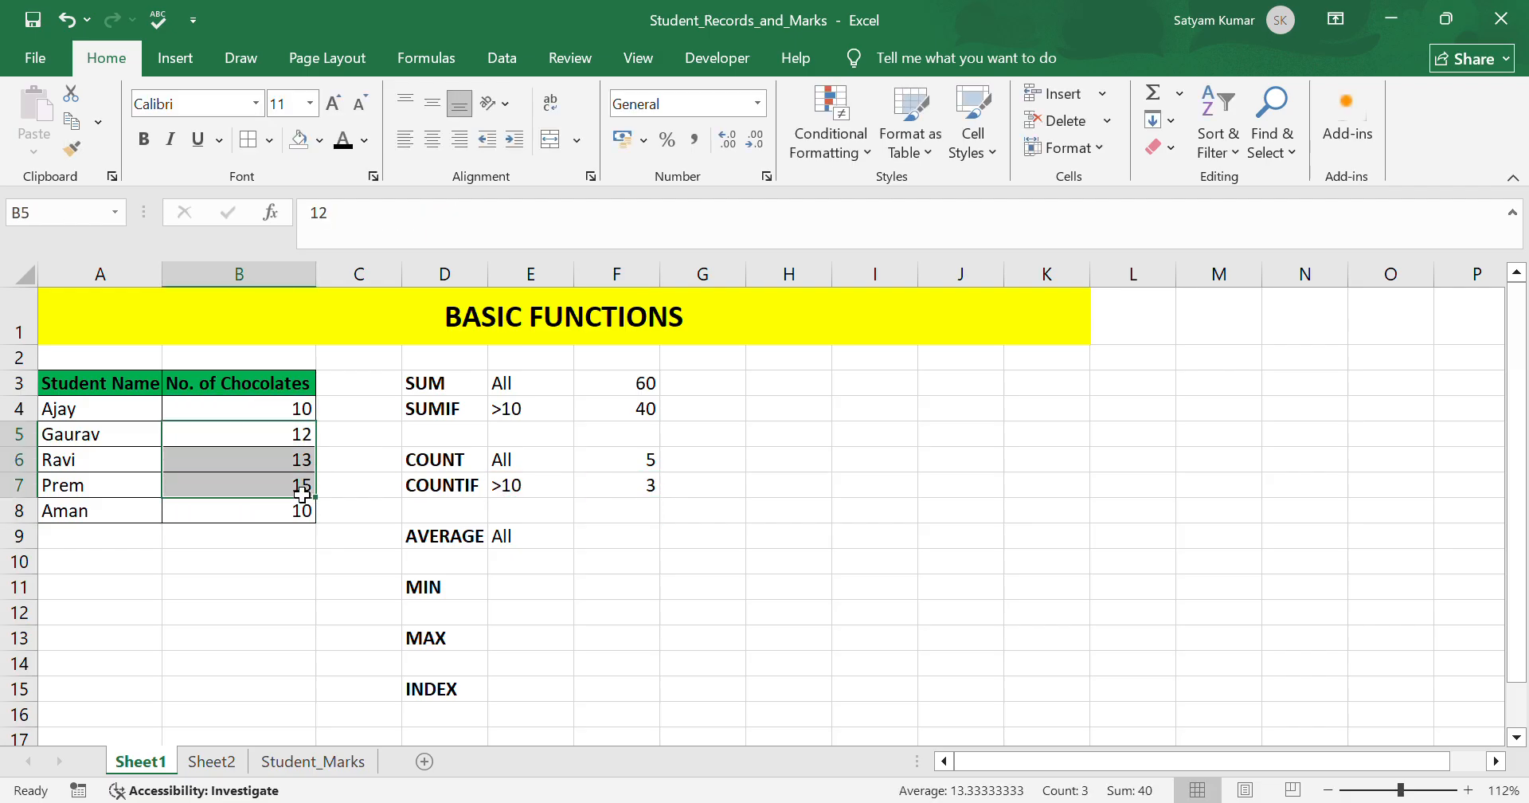
# In F9, enter an AVERAGE formula over the chocolate counts B4:B8.
pyautogui.click(650, 539)
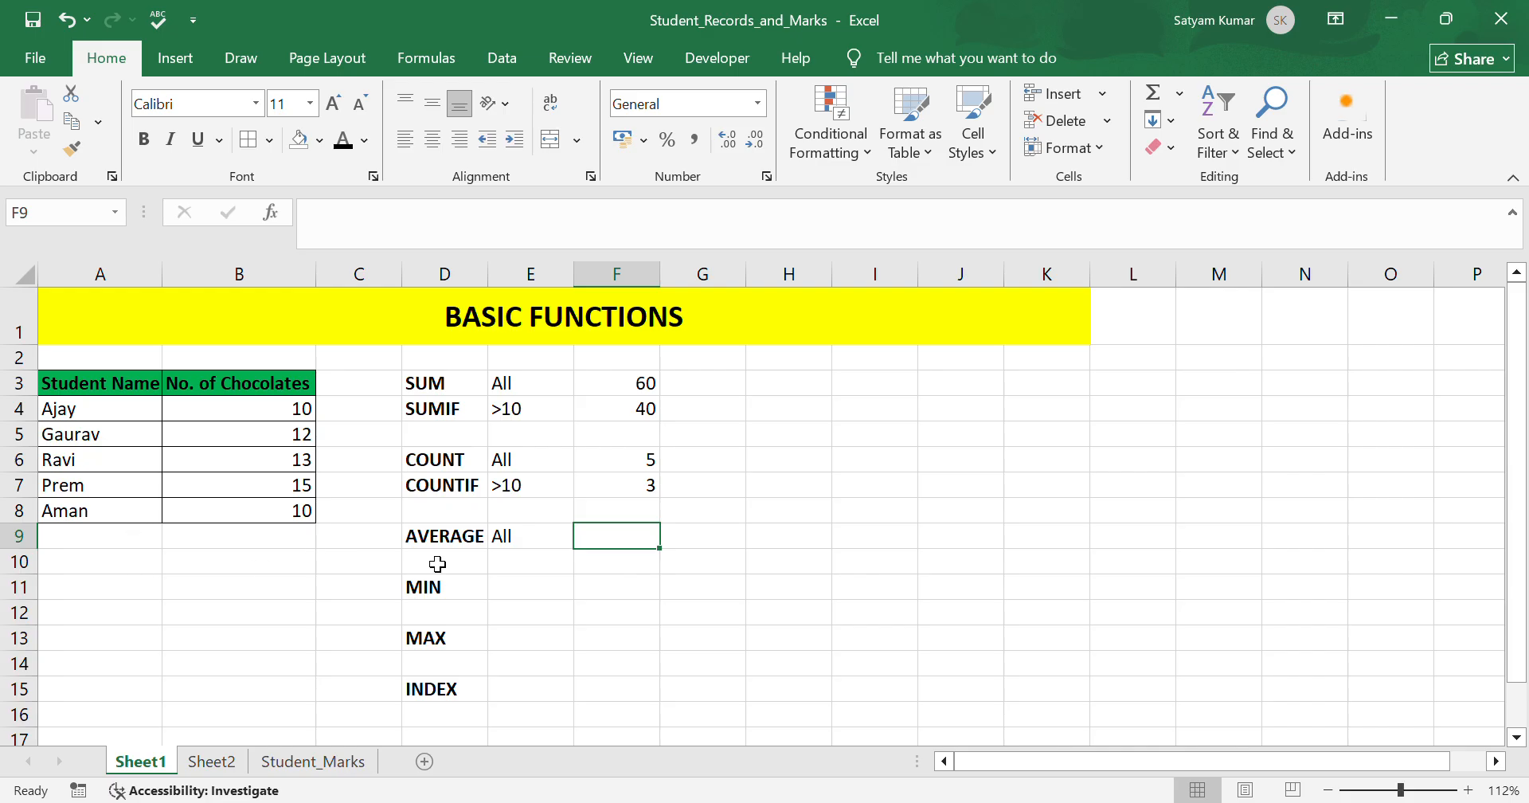
pyautogui.write('=')
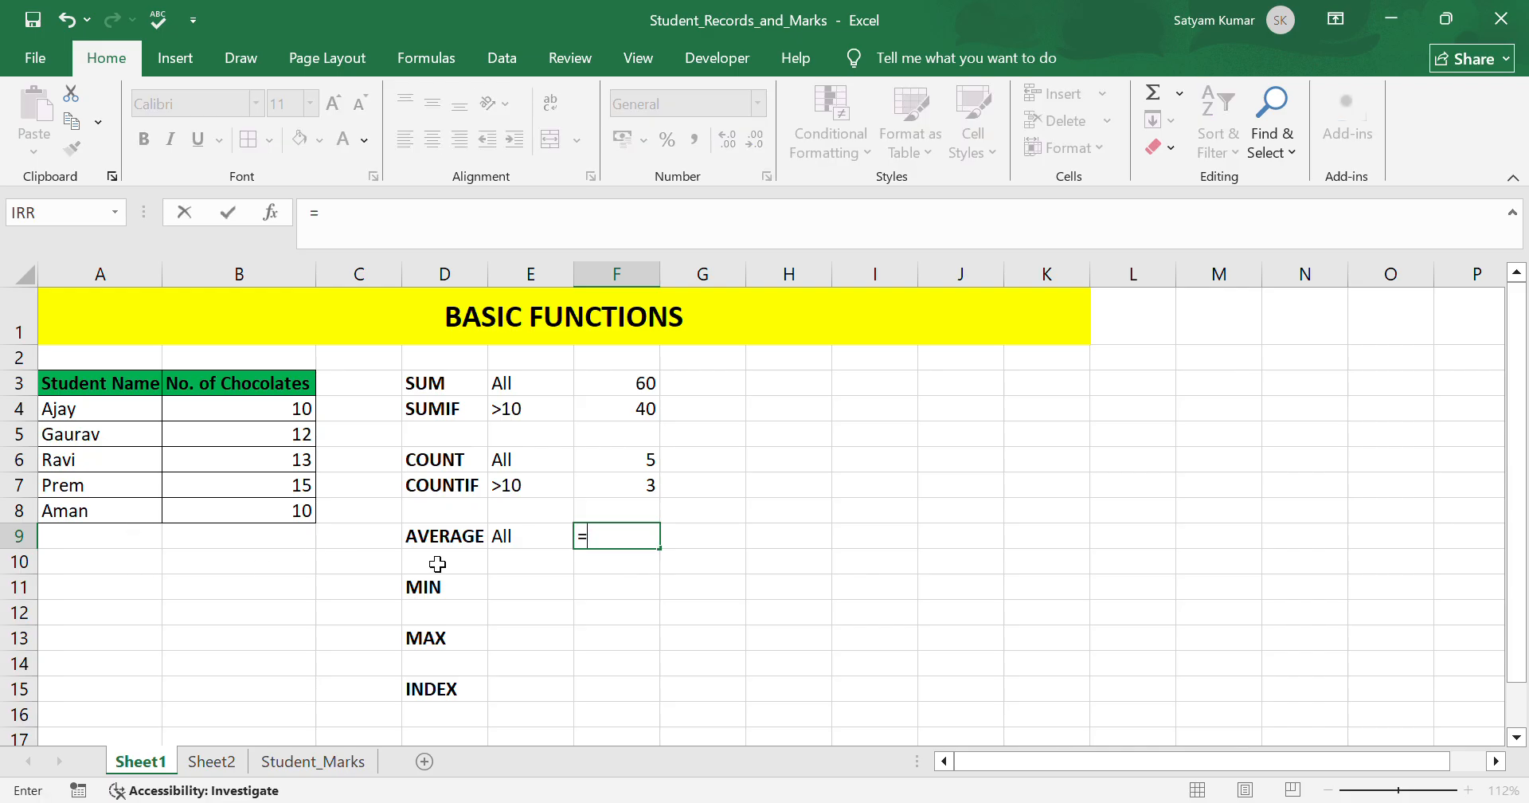
pyautogui.write('AVER')
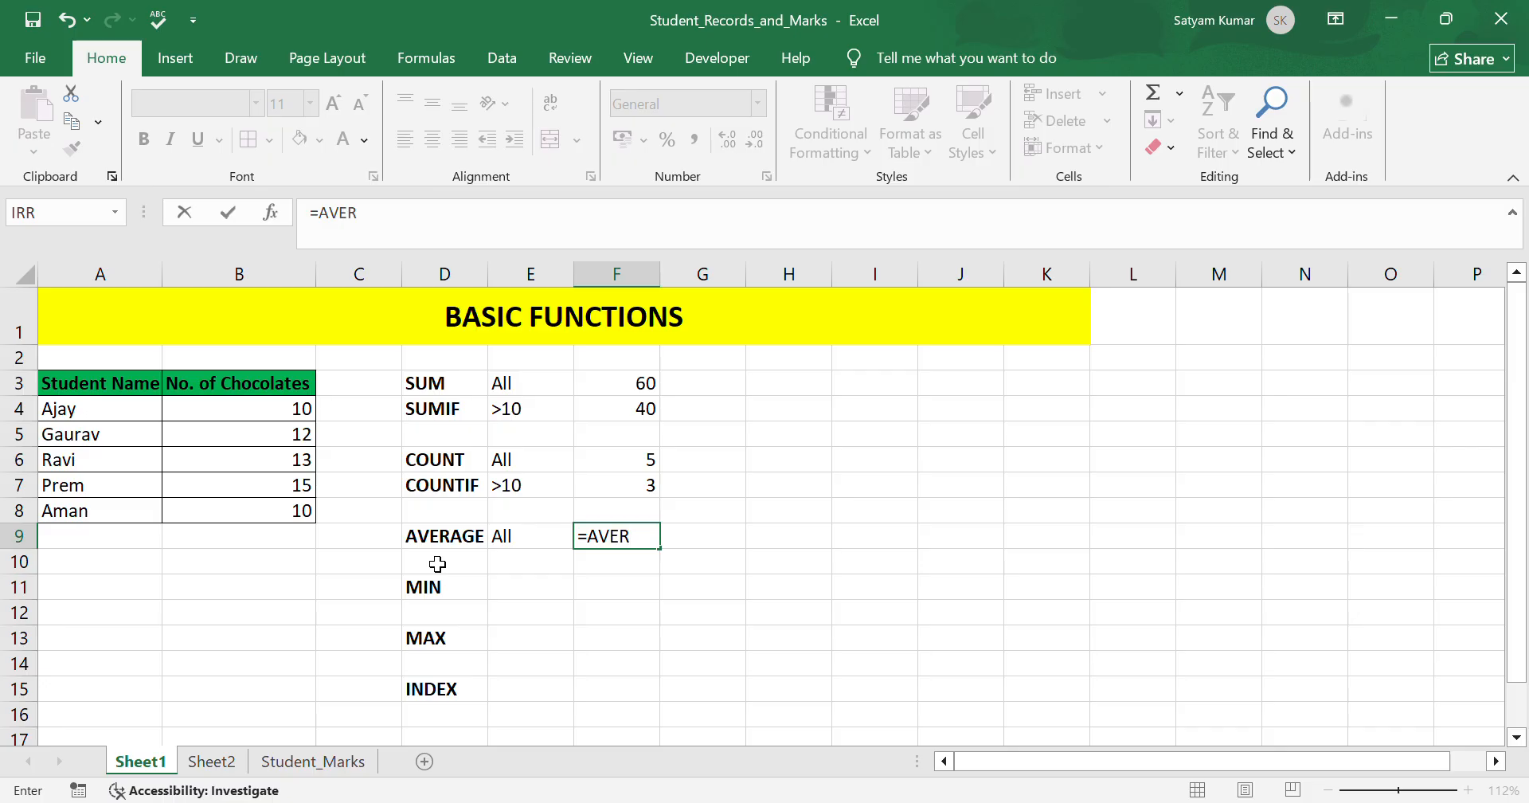
pyautogui.write('AGE(')
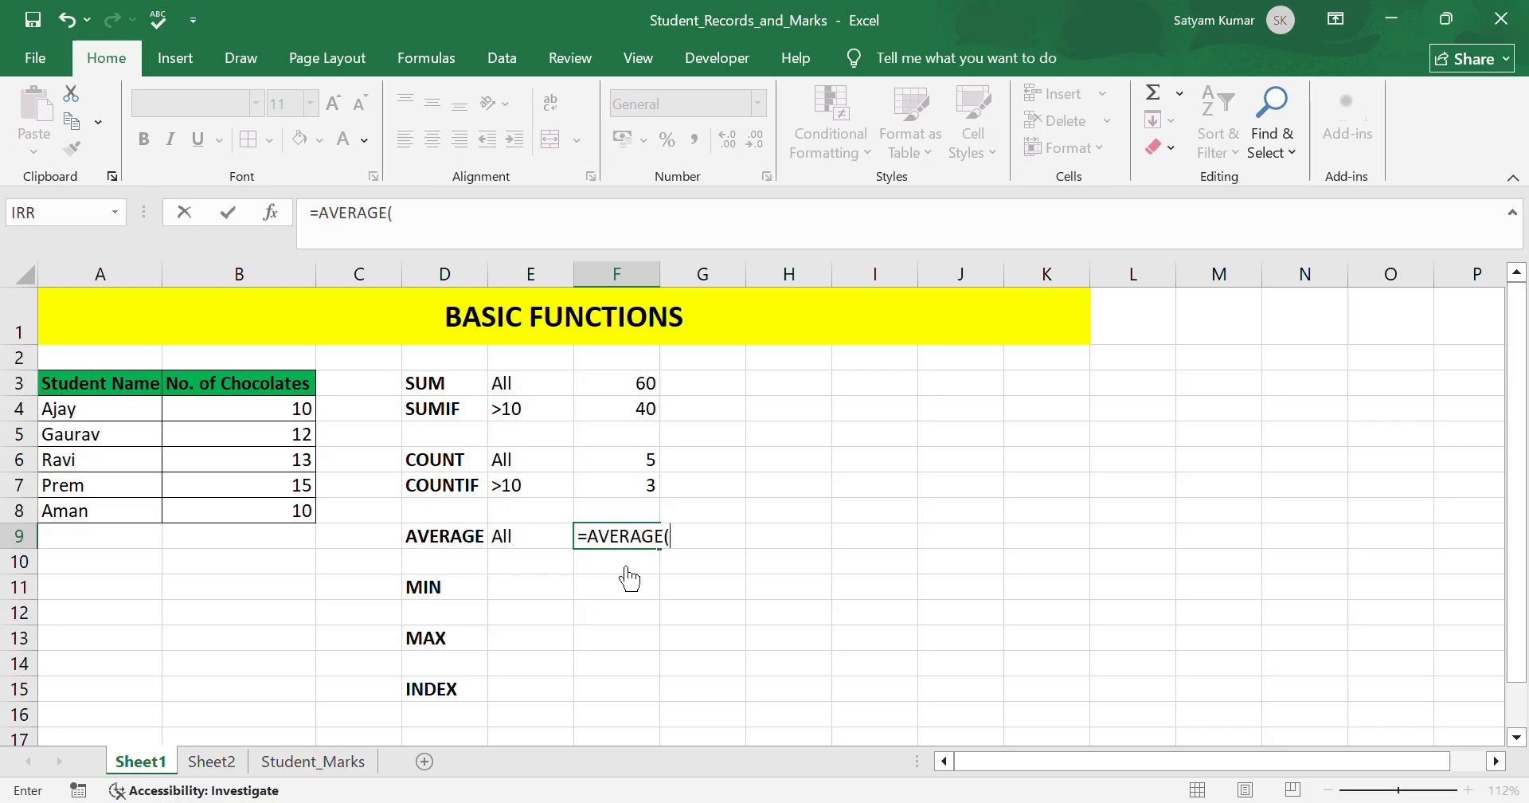
pyautogui.moveTo(280, 410); pyautogui.dragTo(280, 516)
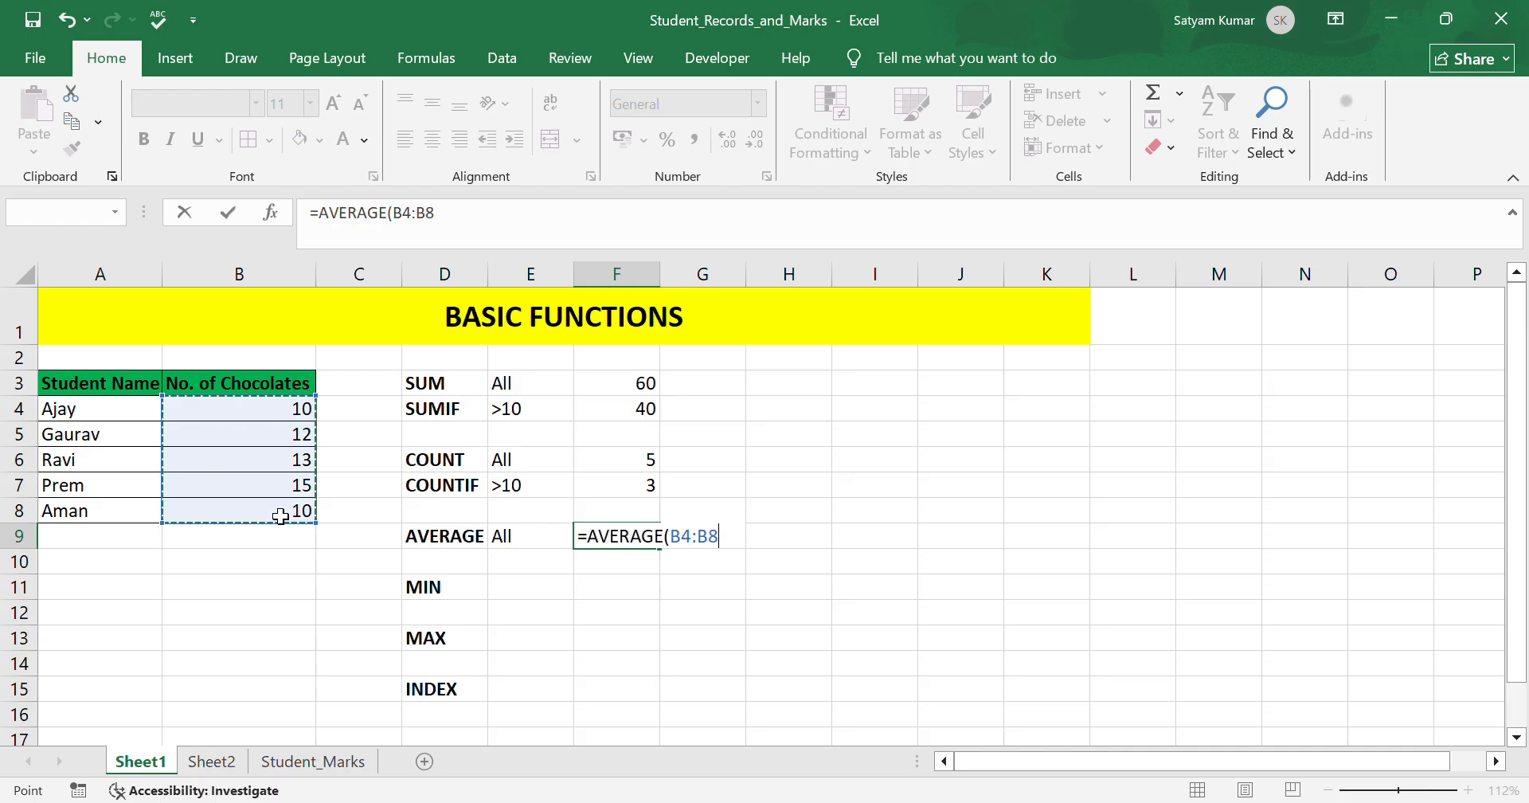
pyautogui.write(')')
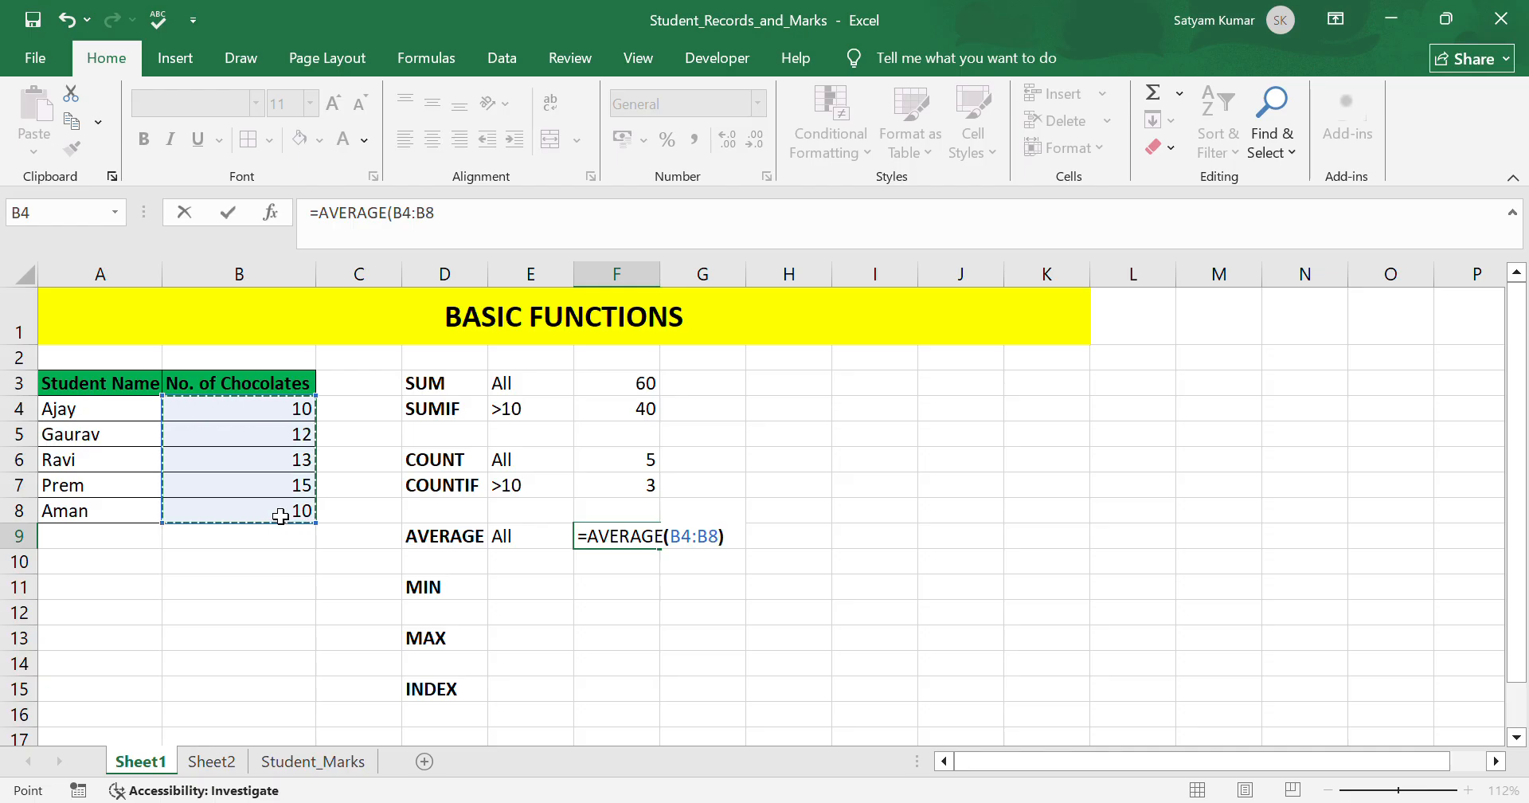
pyautogui.press('Return')
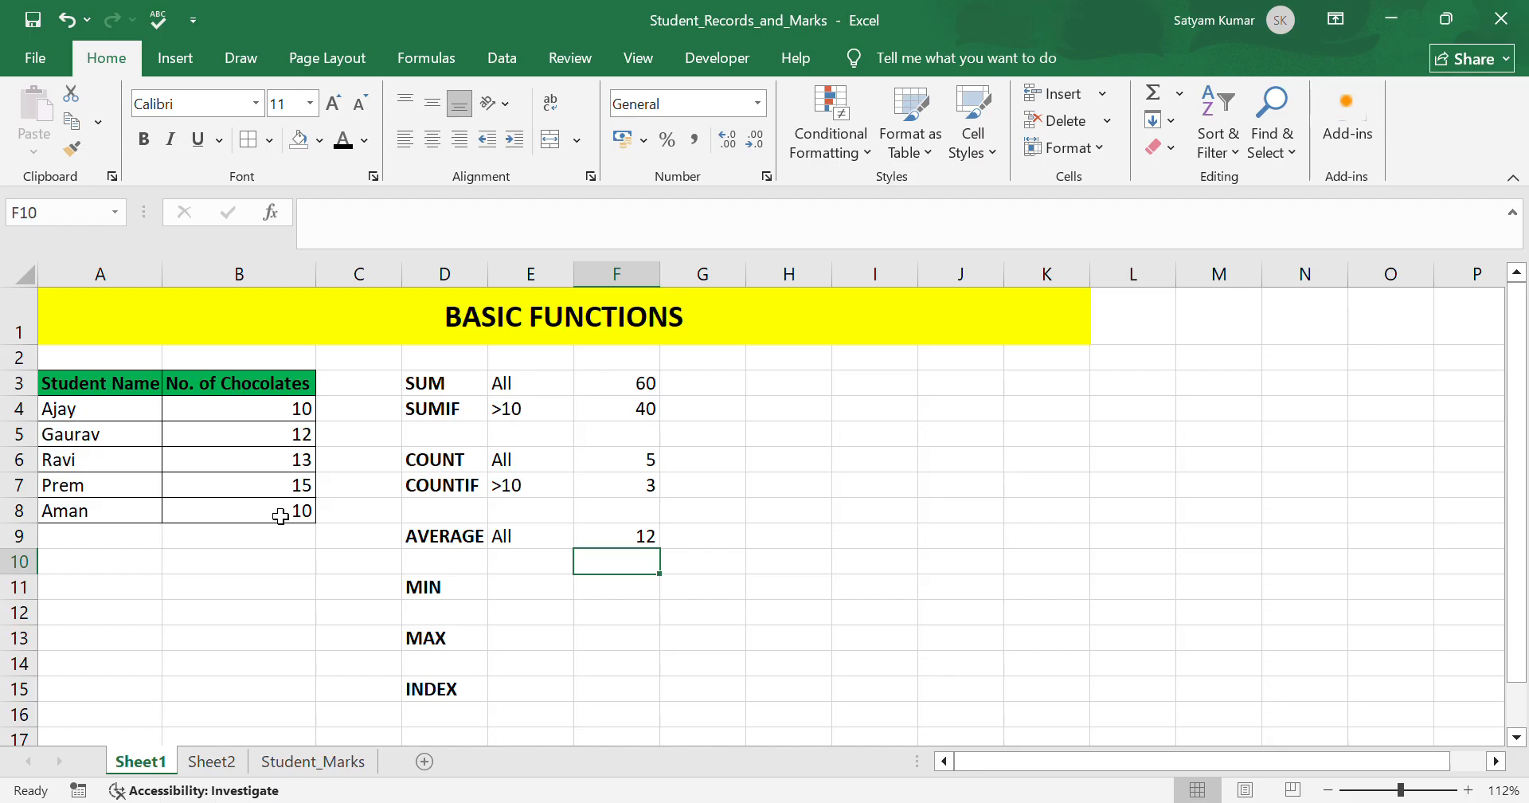
# In F11, enter a MIN formula over the chocolate counts B4:B8.
pyautogui.click(648, 595)
pyautogui.write('=')
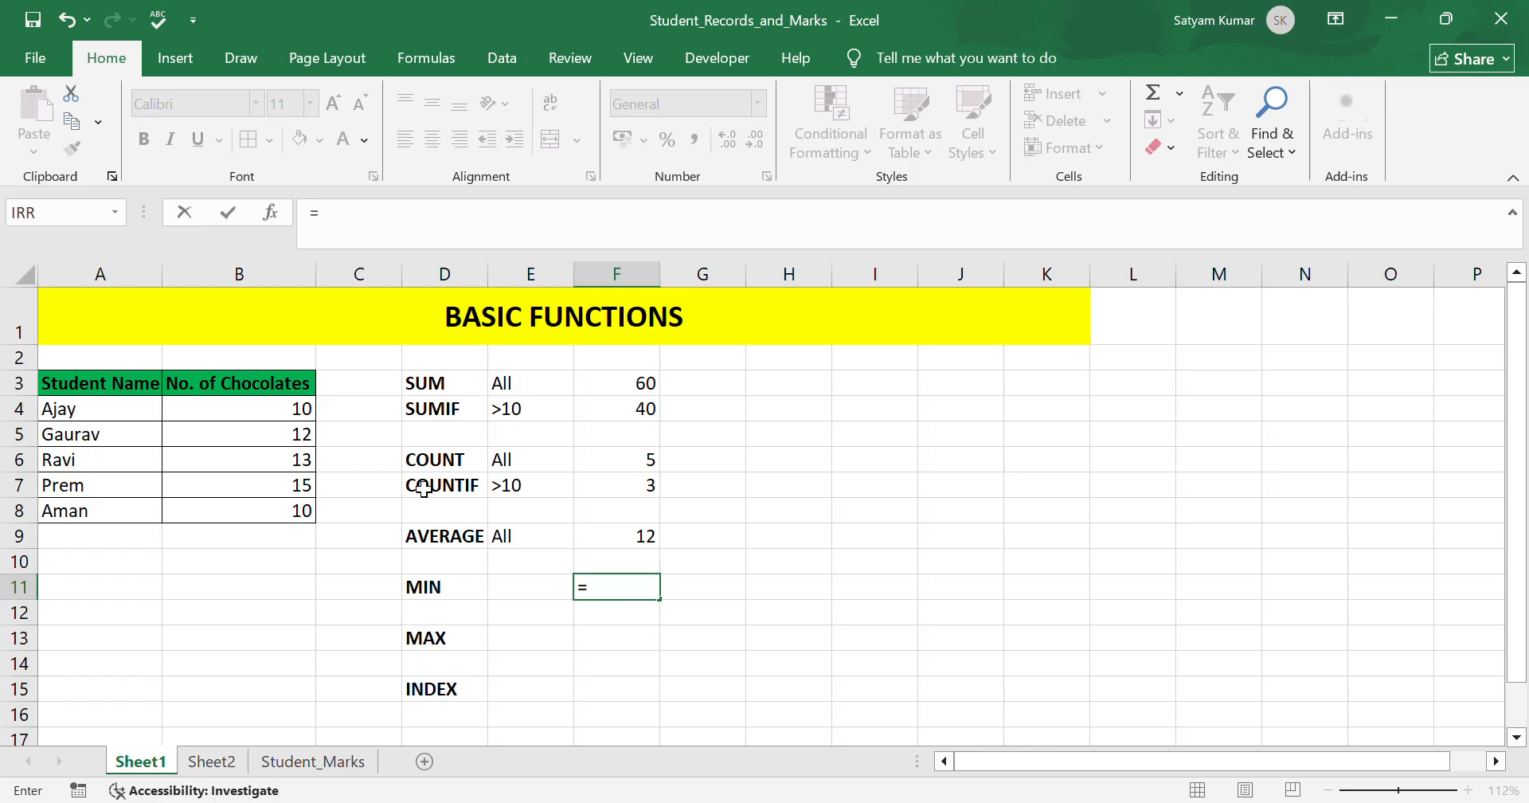
pyautogui.write('MIN')
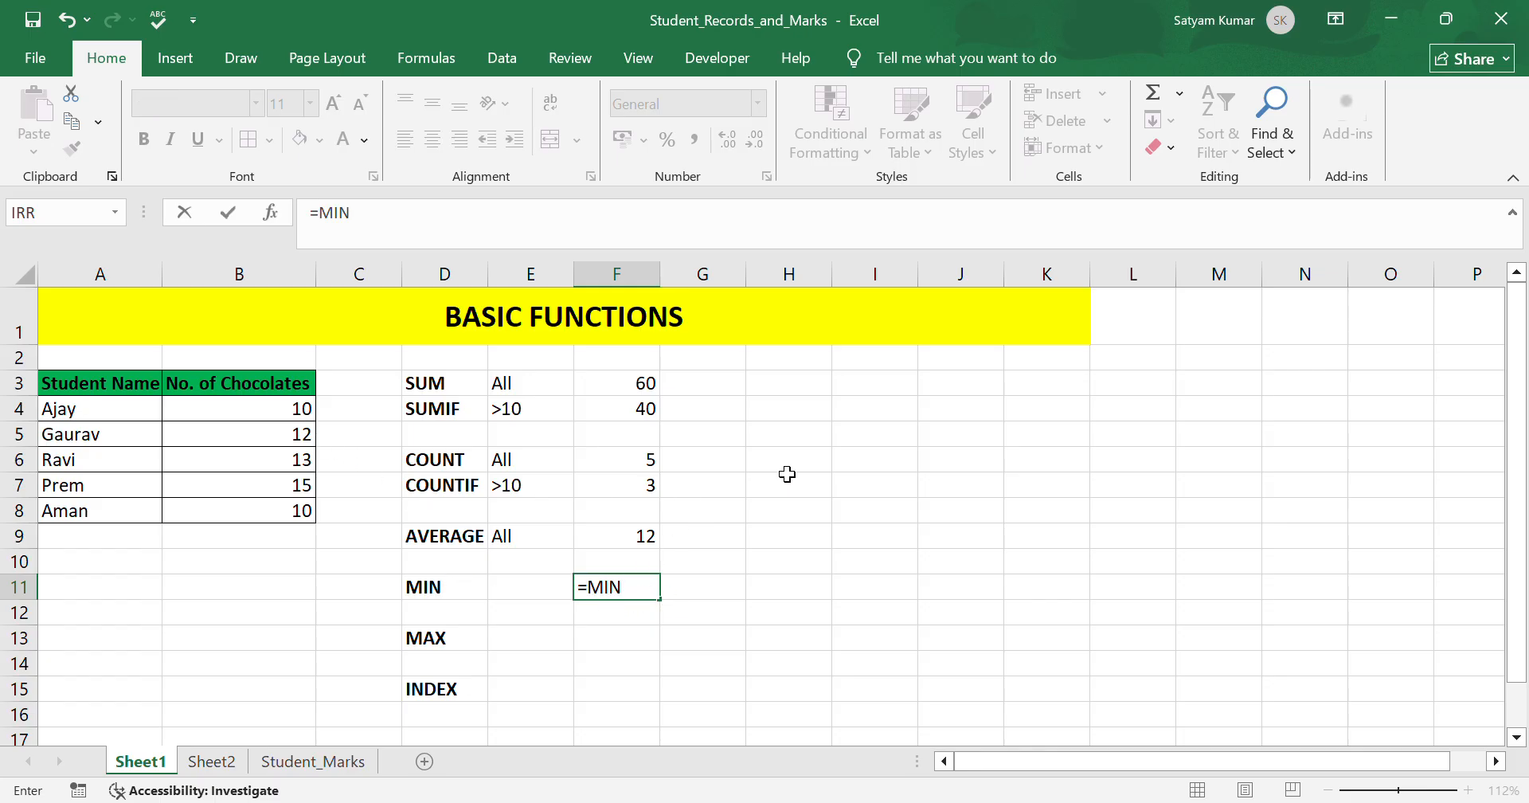
pyautogui.write('(')
pyautogui.moveTo(212, 414); pyautogui.dragTo(239, 517)
pyautogui.write(')')
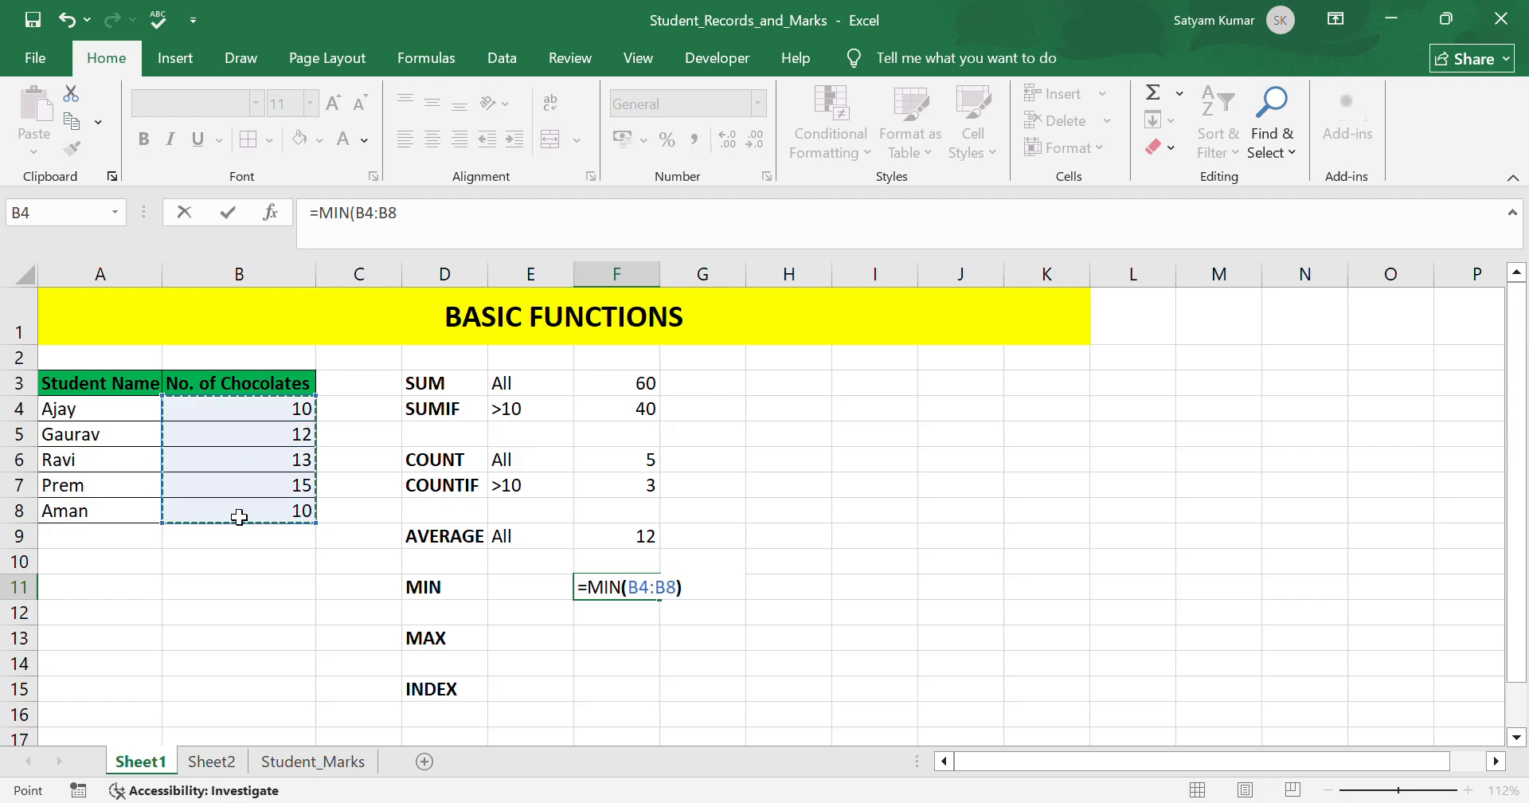
pyautogui.press('Return')
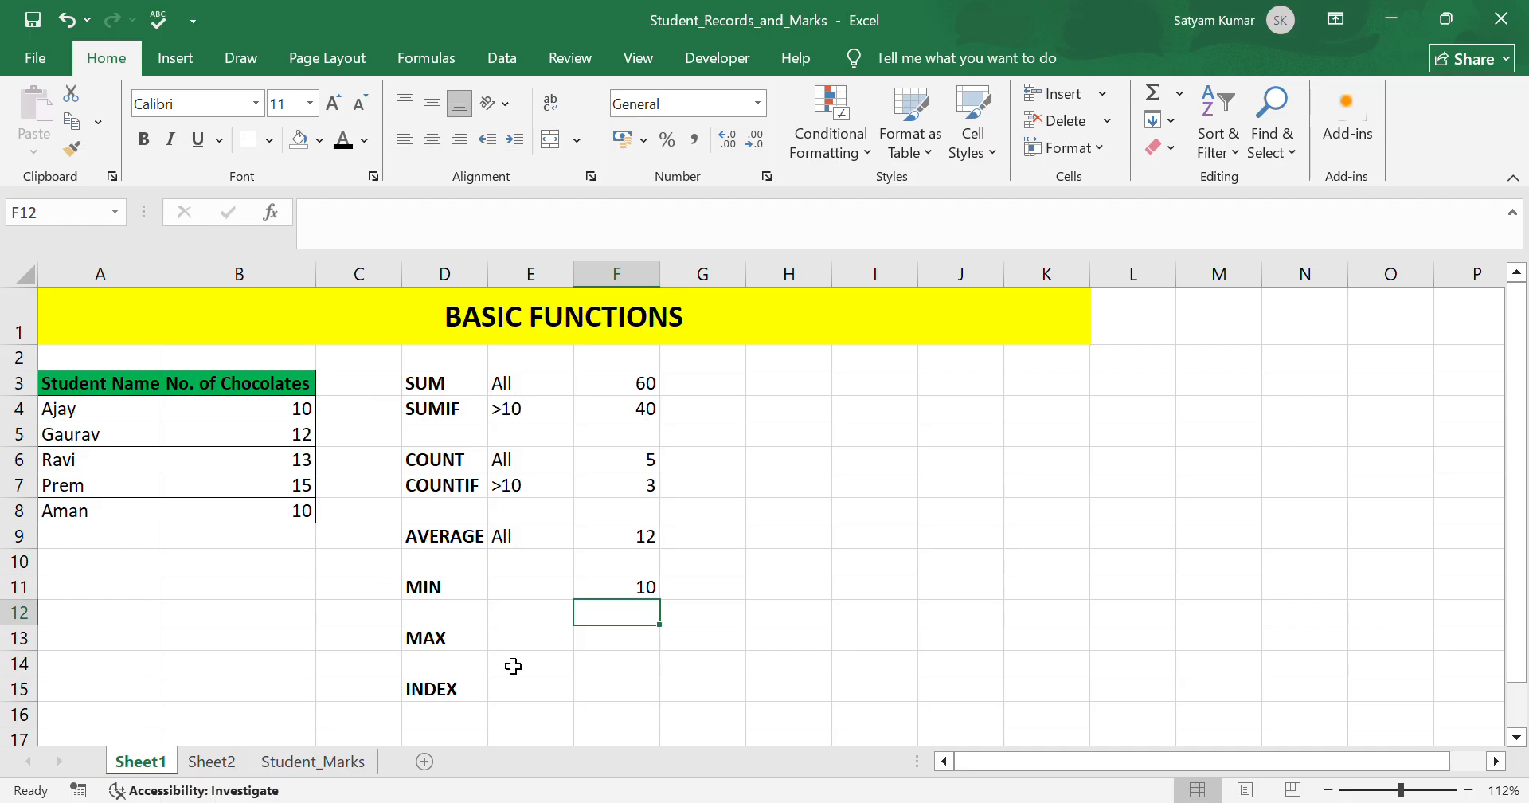
# In F13, enter a MAX formula over the chocolate counts B4:B8.
pyautogui.click(621, 649)
pyautogui.write('=')
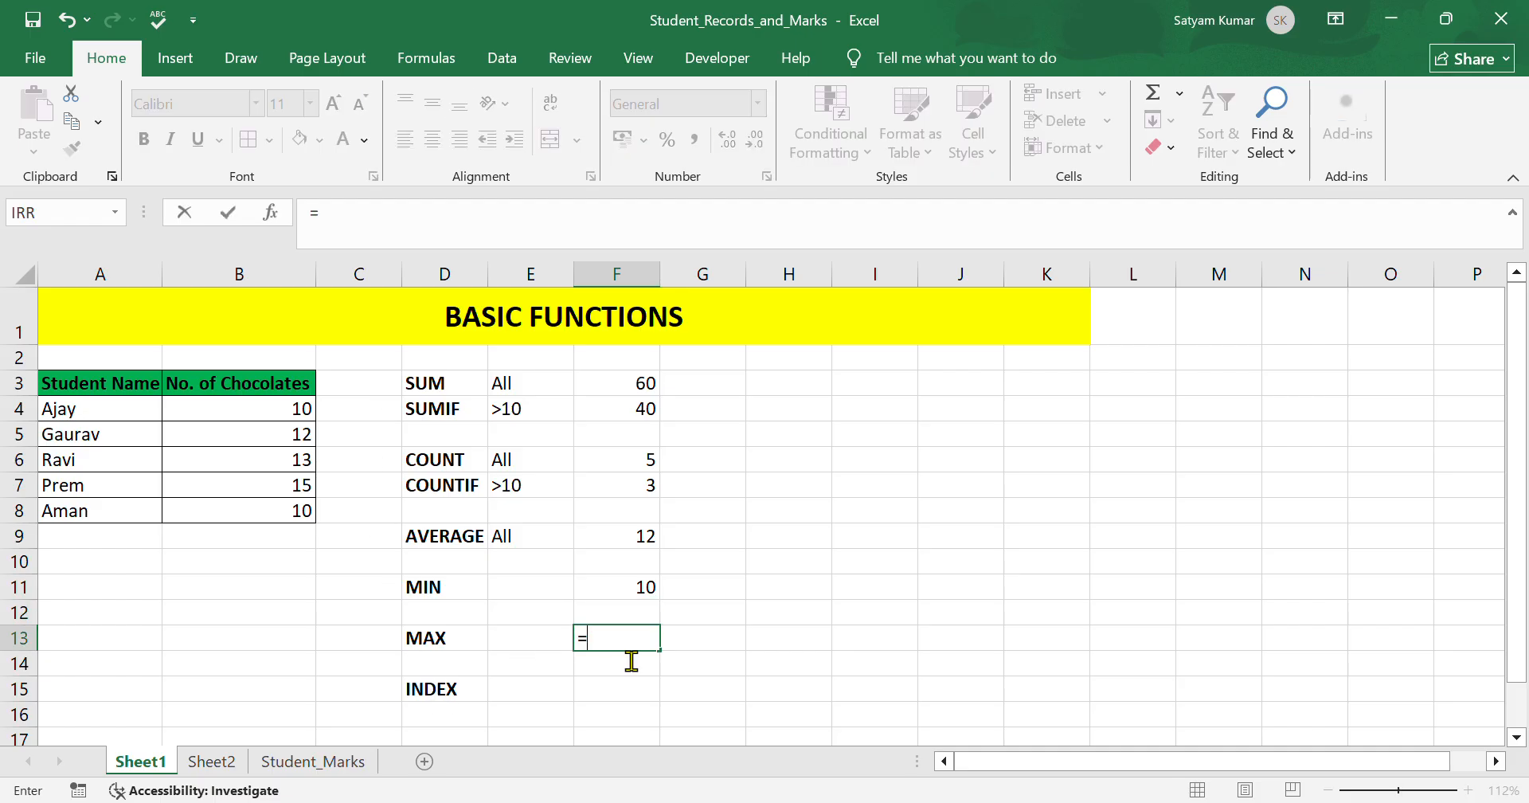
pyautogui.write('MAX')
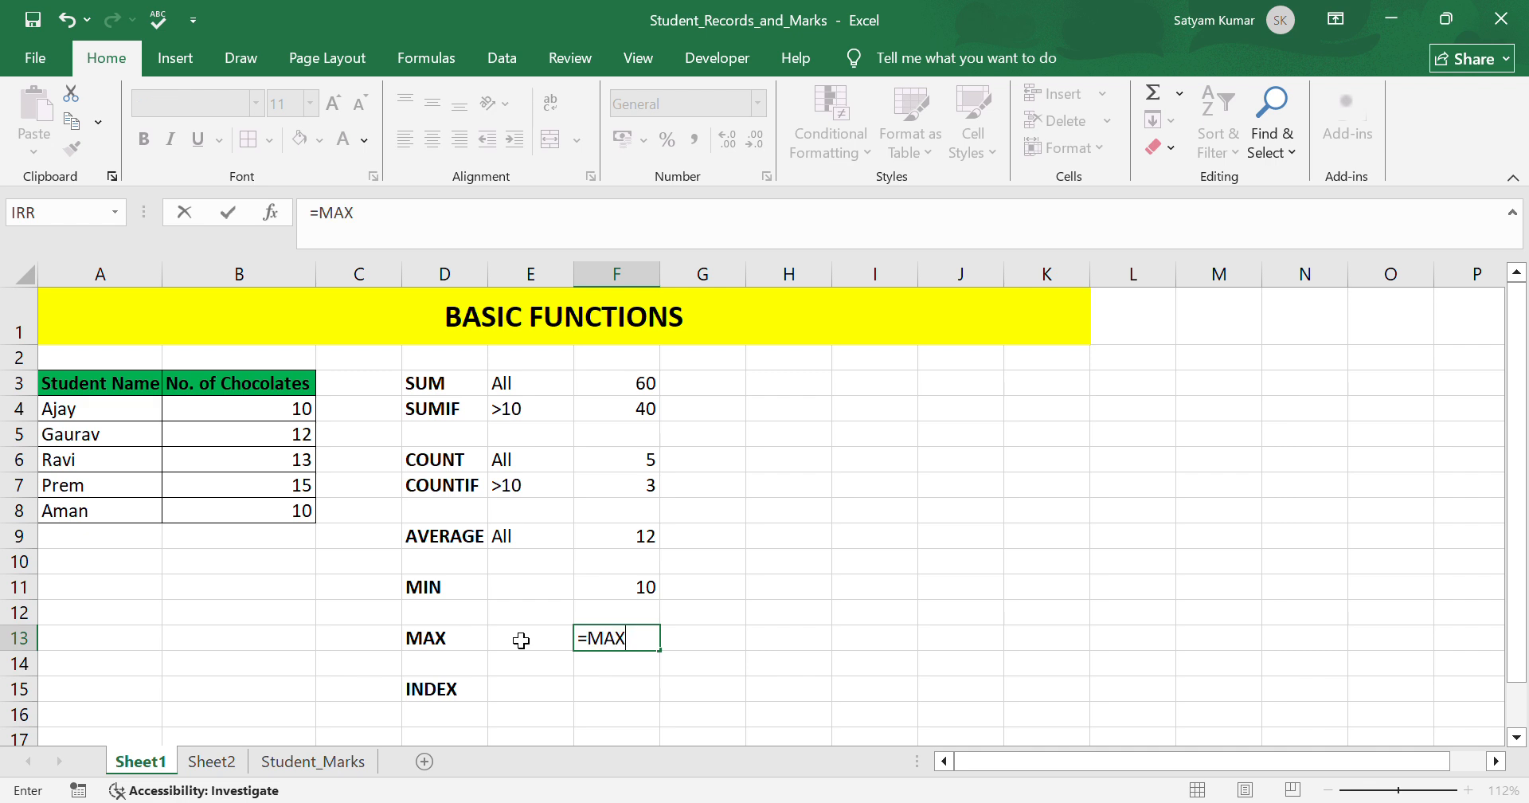
pyautogui.write('(')
pyautogui.moveTo(249, 410); pyautogui.dragTo(250, 524)
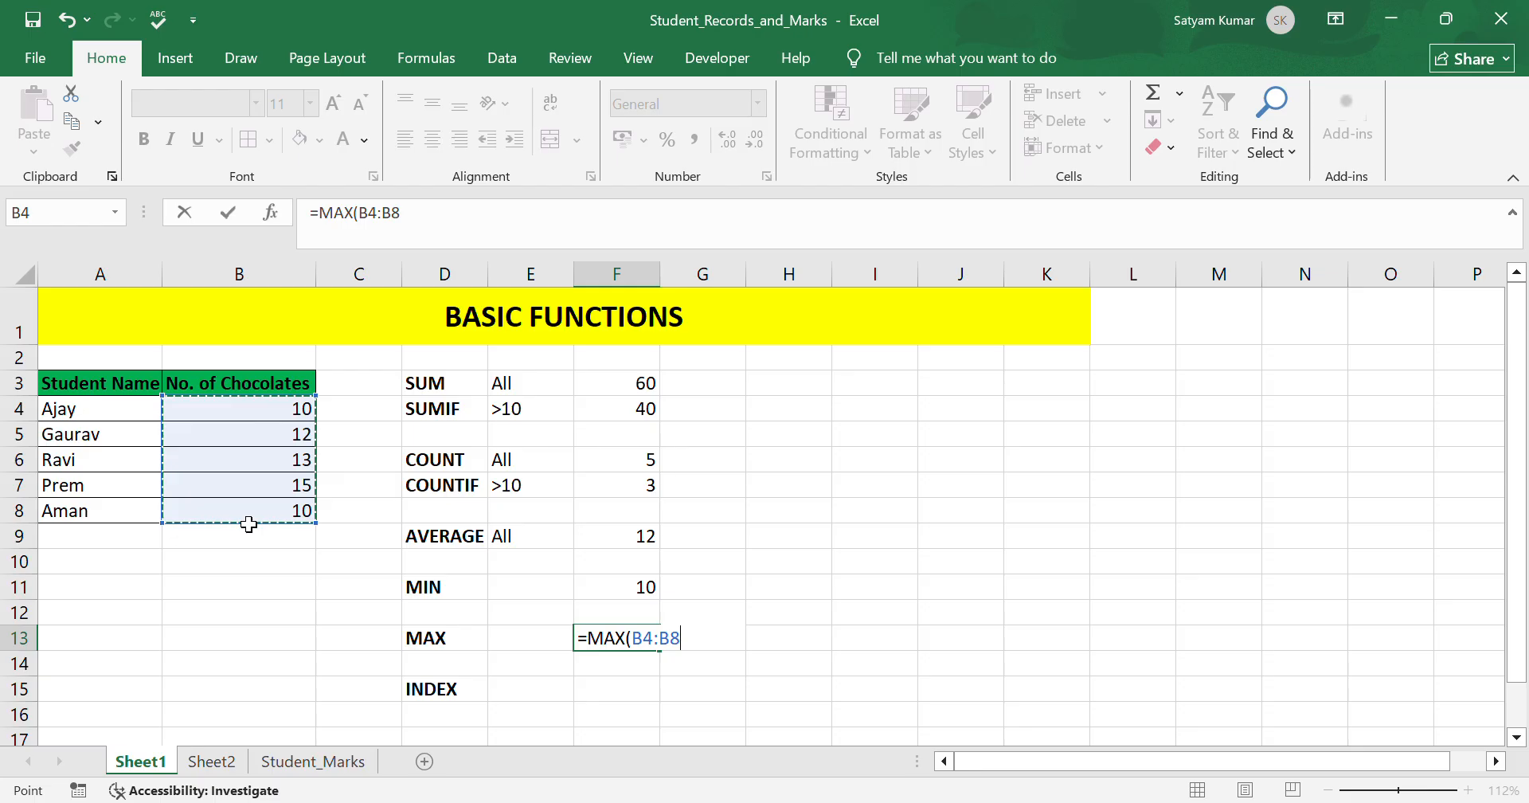
pyautogui.press('Return')
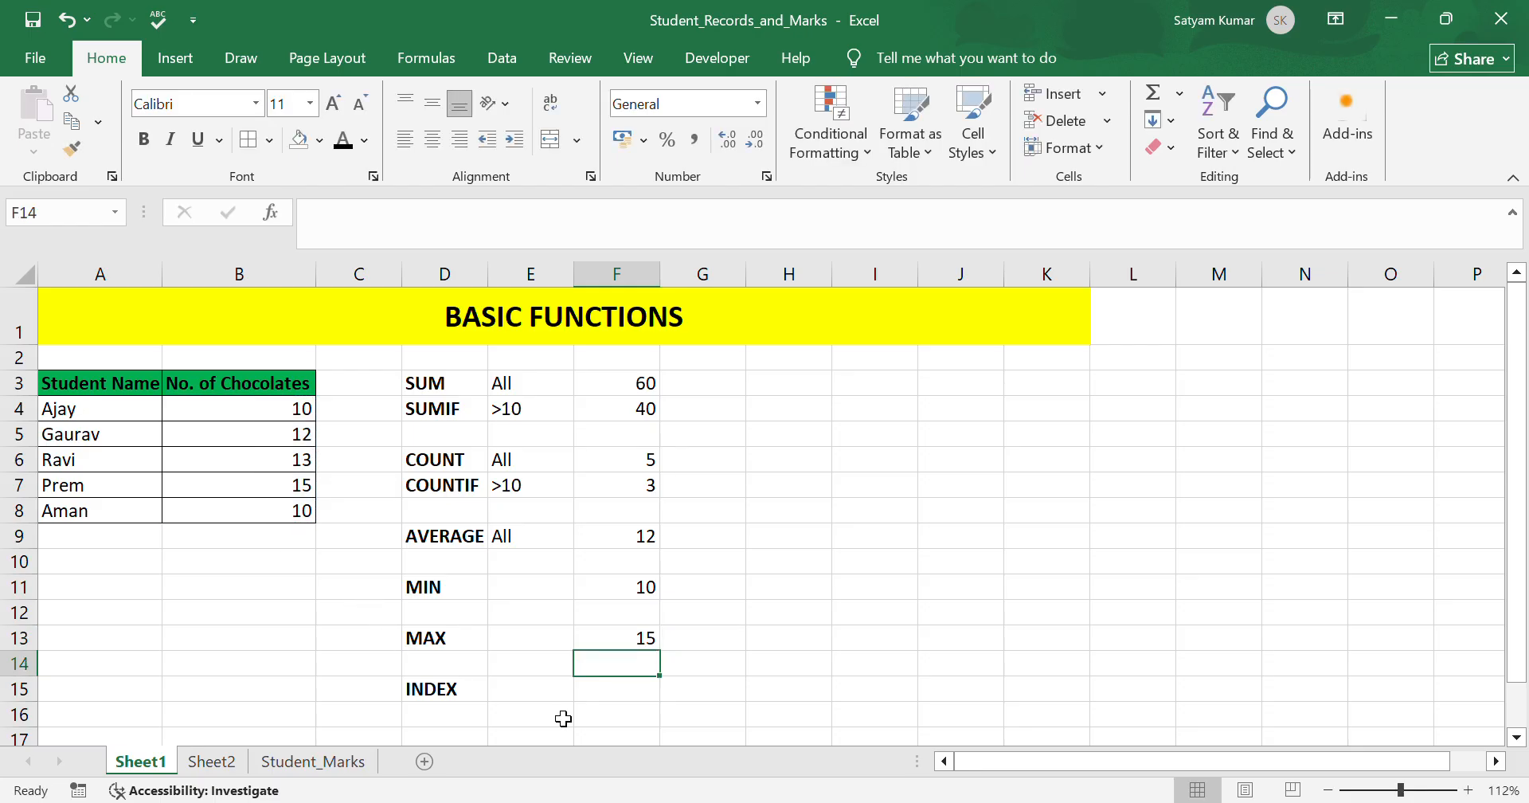
# In F15, enter an INDEX formula returning row 2 of the student names A4:A8.
pyautogui.click(614, 697)
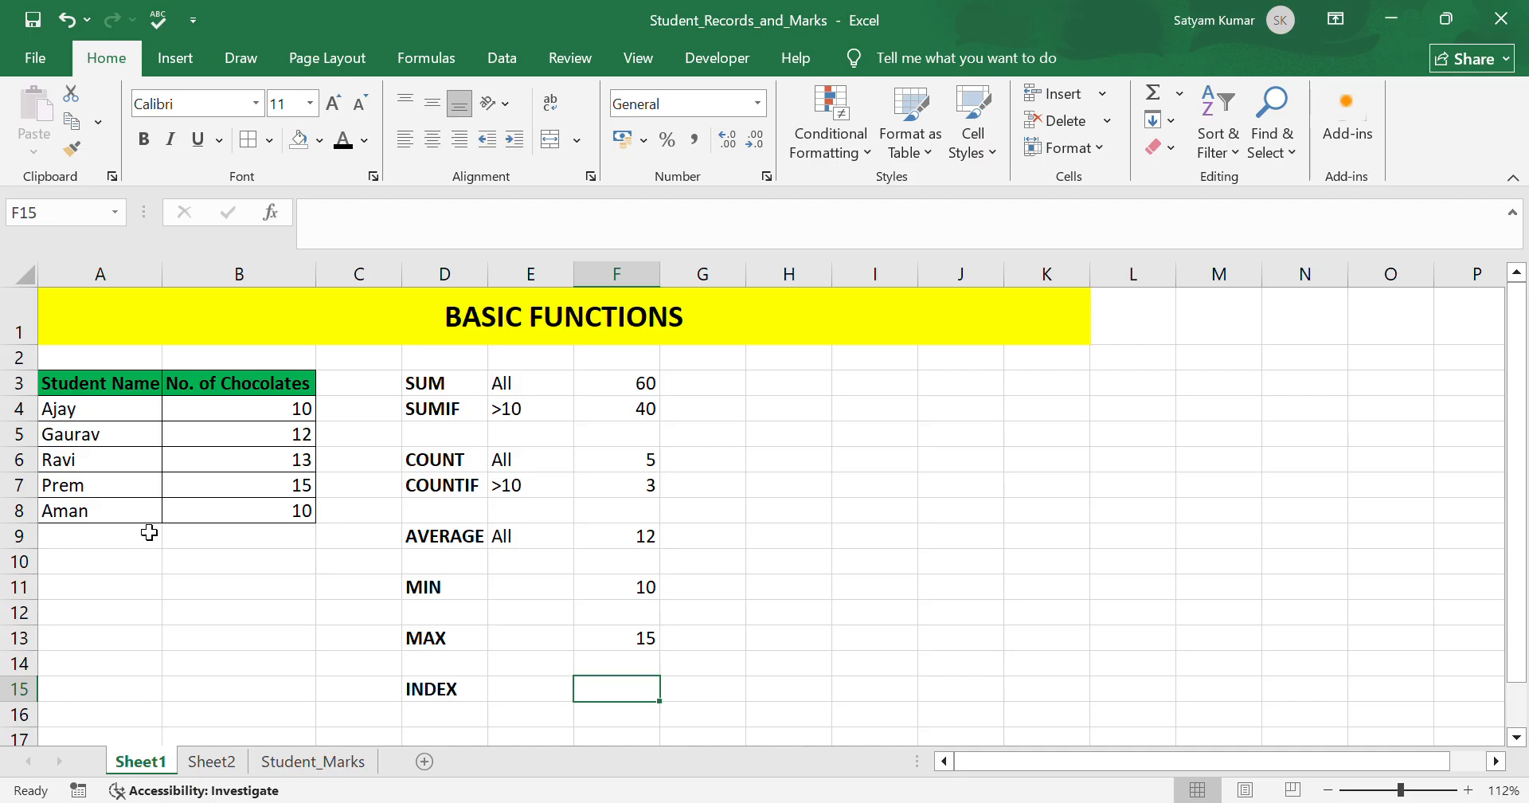
pyautogui.write('=I')
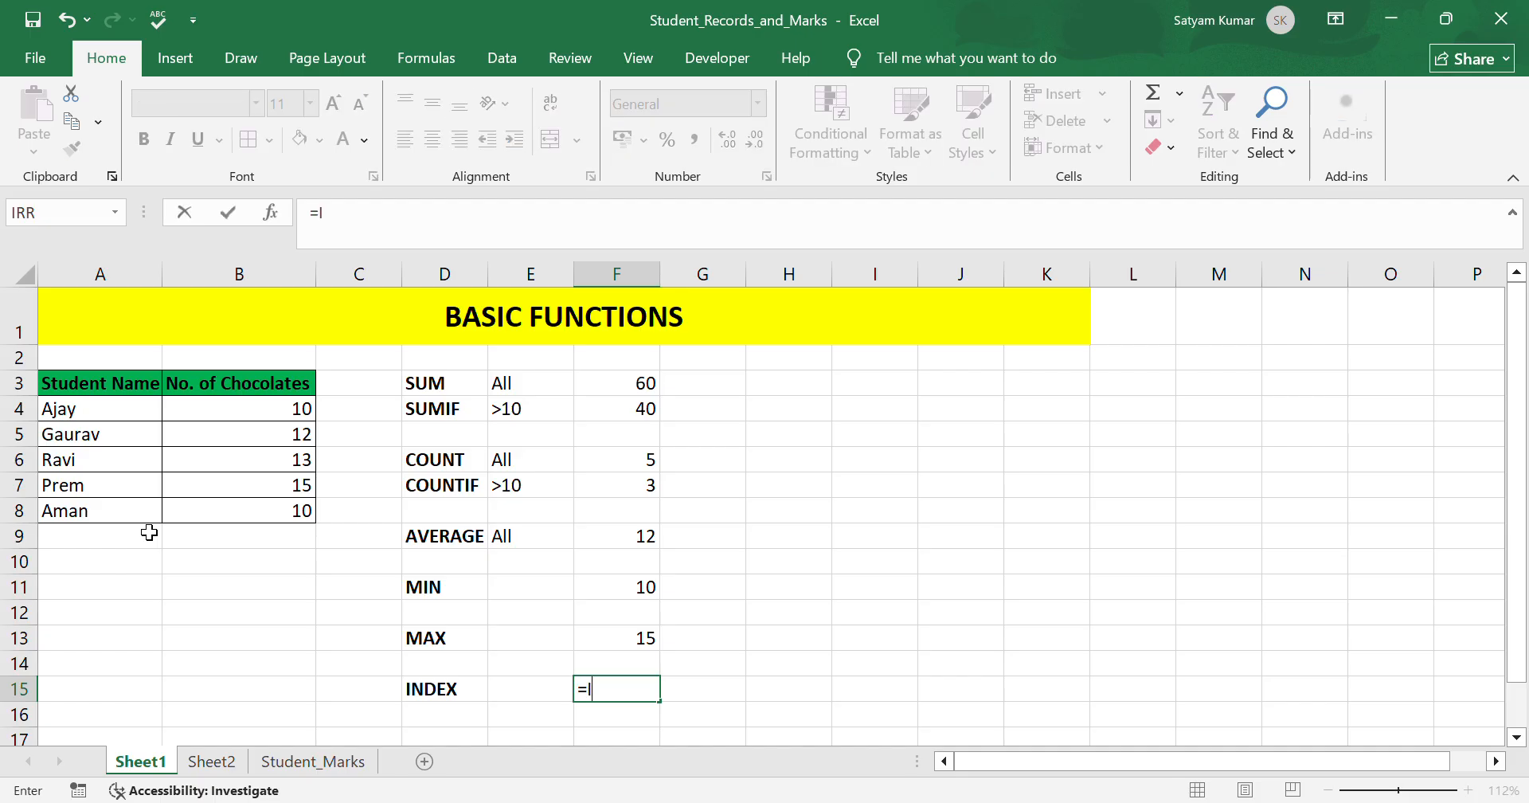
pyautogui.write('NDEX')
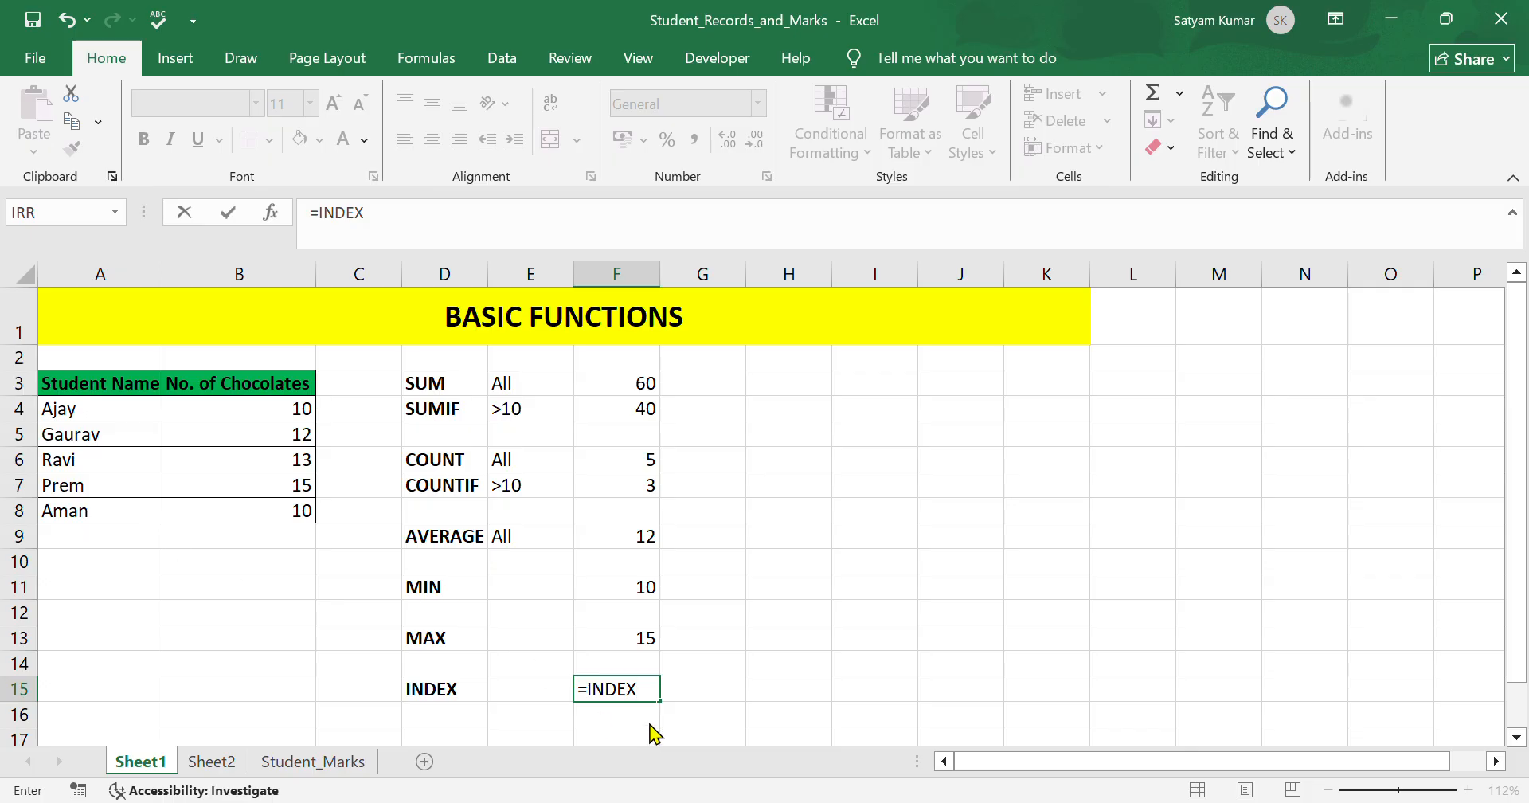
pyautogui.write('(')
pyautogui.moveTo(129, 417); pyautogui.dragTo(142, 508)
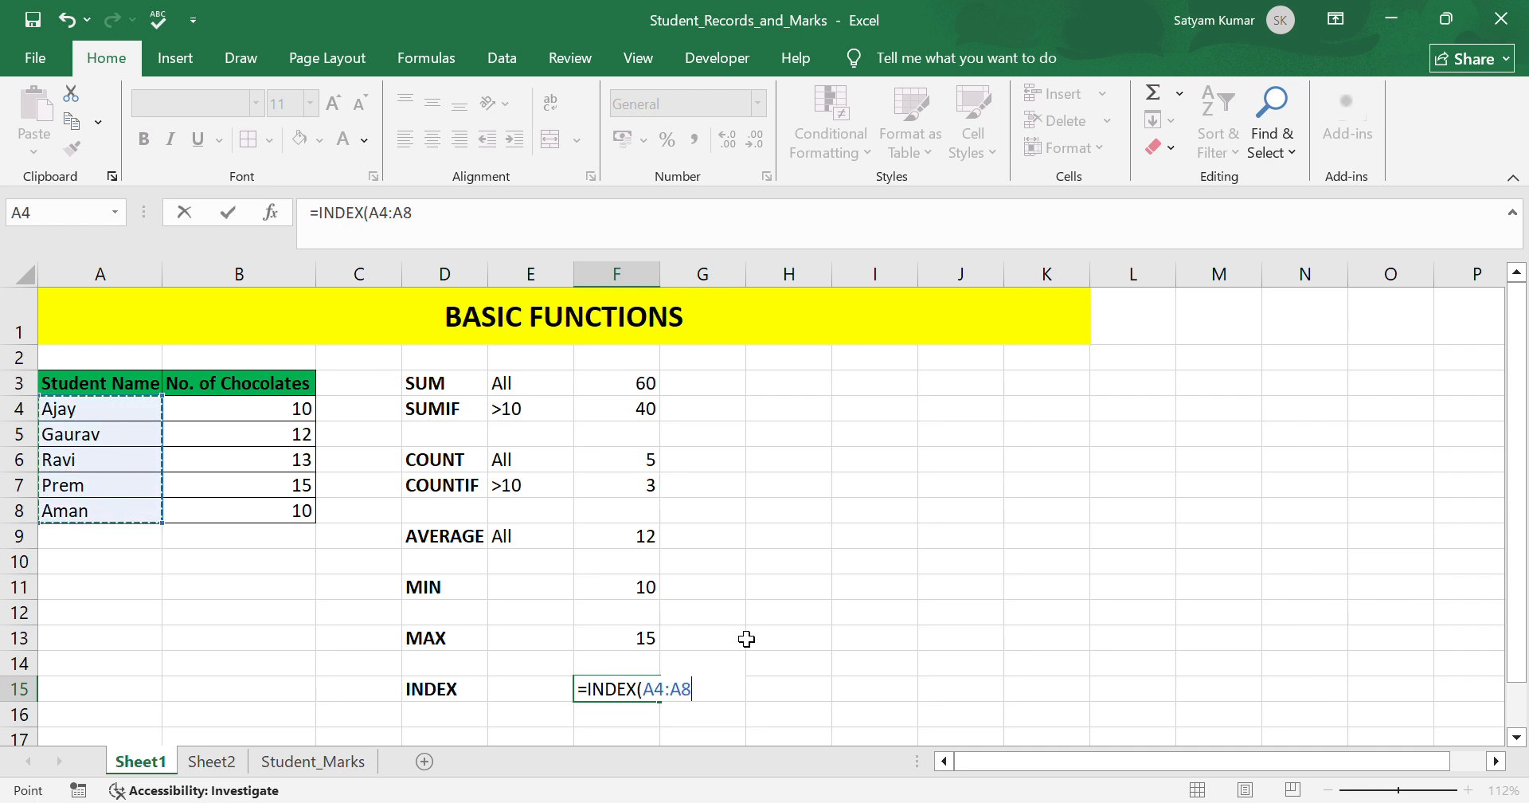
pyautogui.write(',')
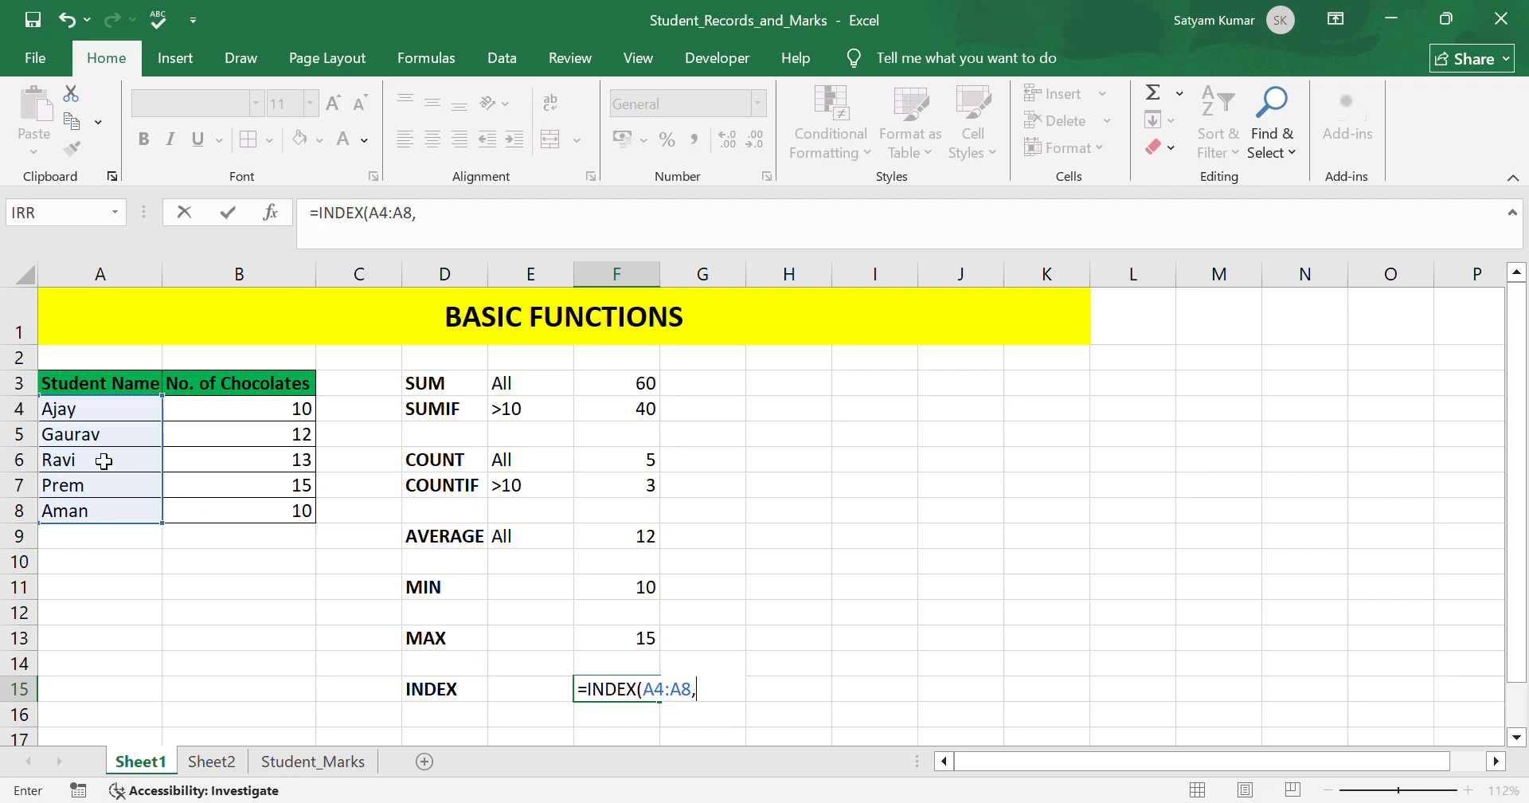
pyautogui.write('2)')
pyautogui.press('Return')
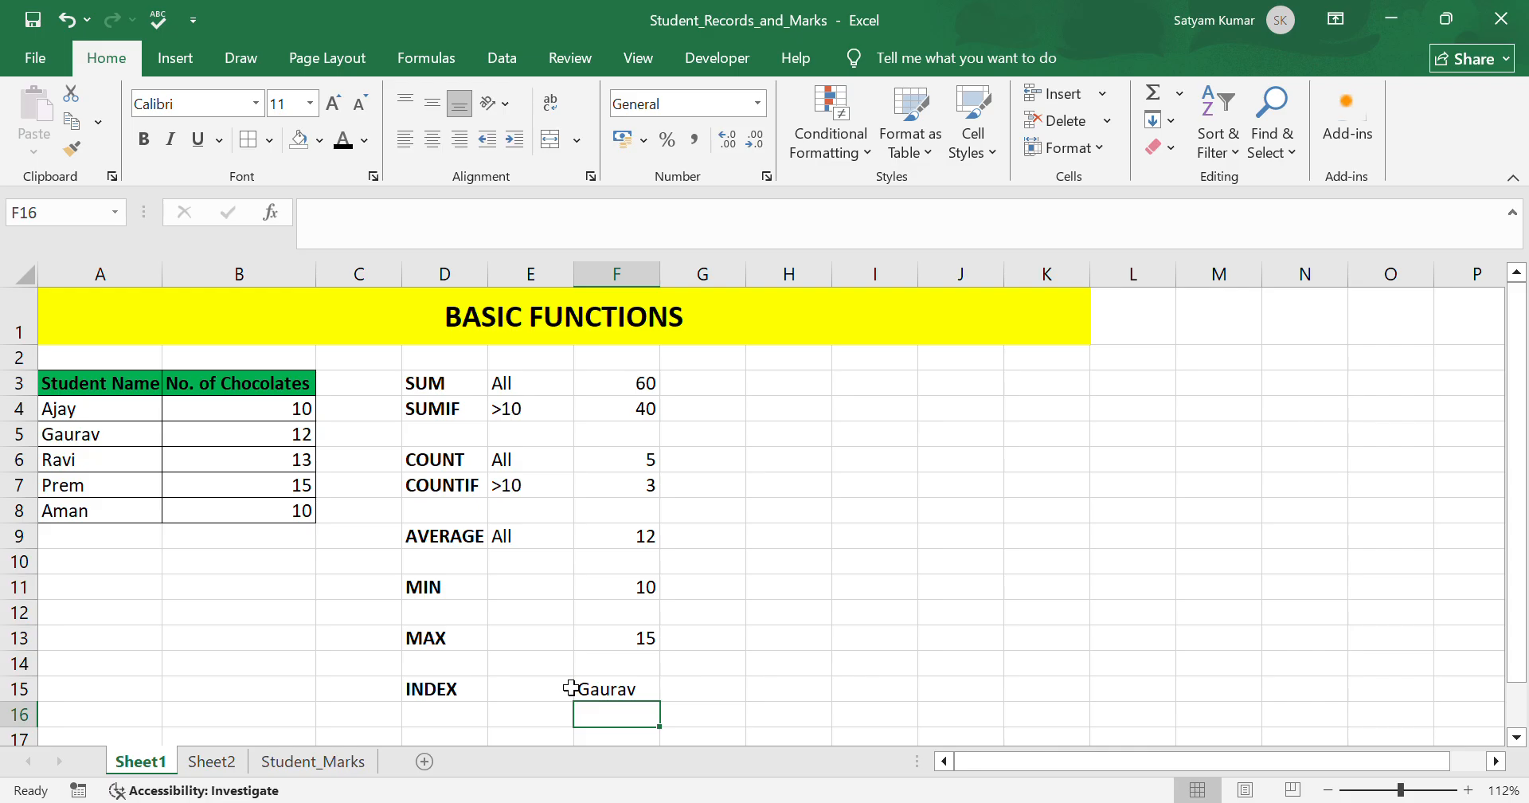
# Edit the INDEX formula in F15 so it returns row 3 of A4:A8.
pyautogui.click(649, 690)
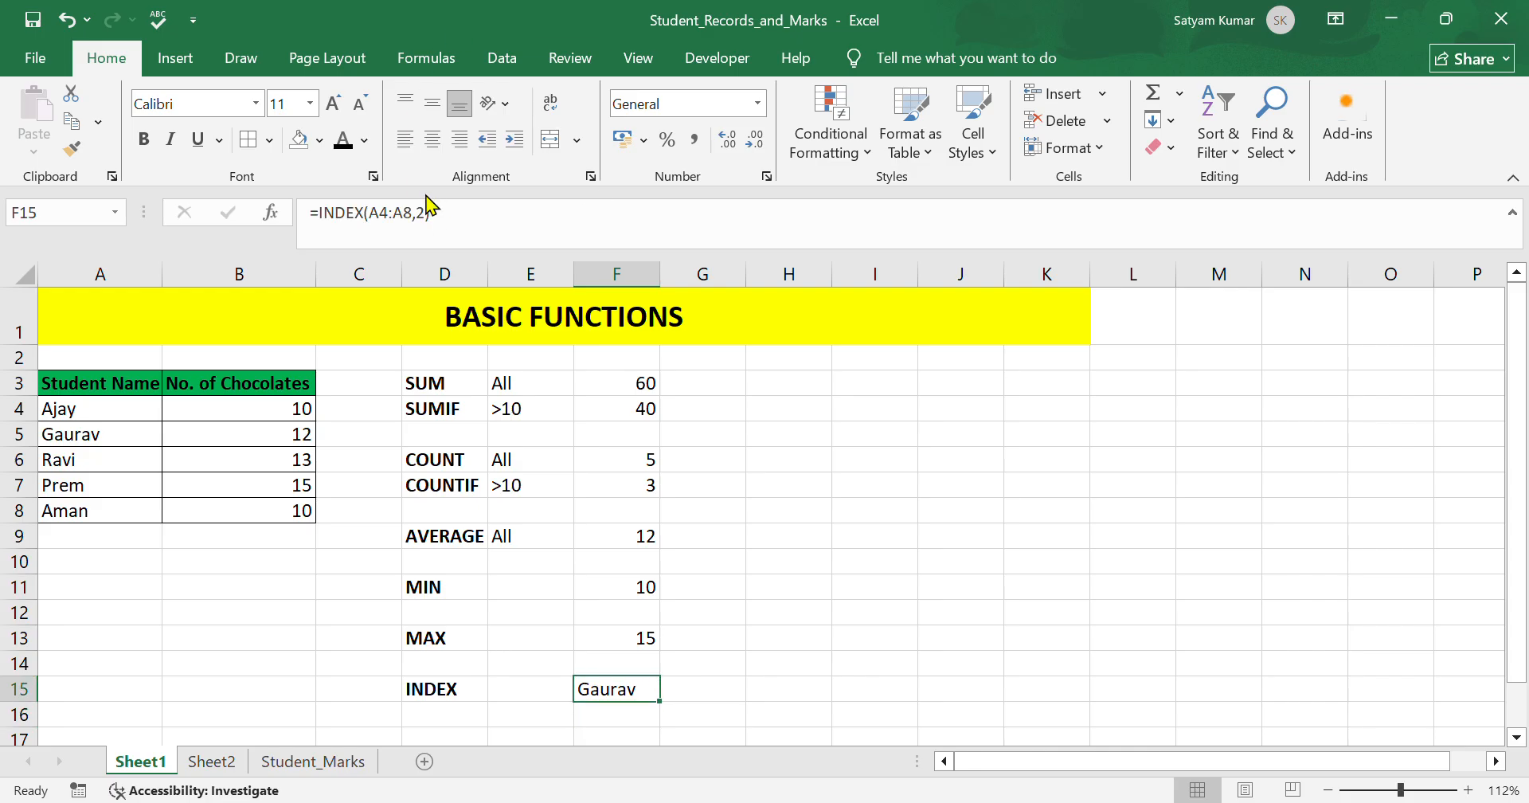
pyautogui.click(442, 228)
pyautogui.press('Left')
pyautogui.press('BackSpace')
pyautogui.write('3')
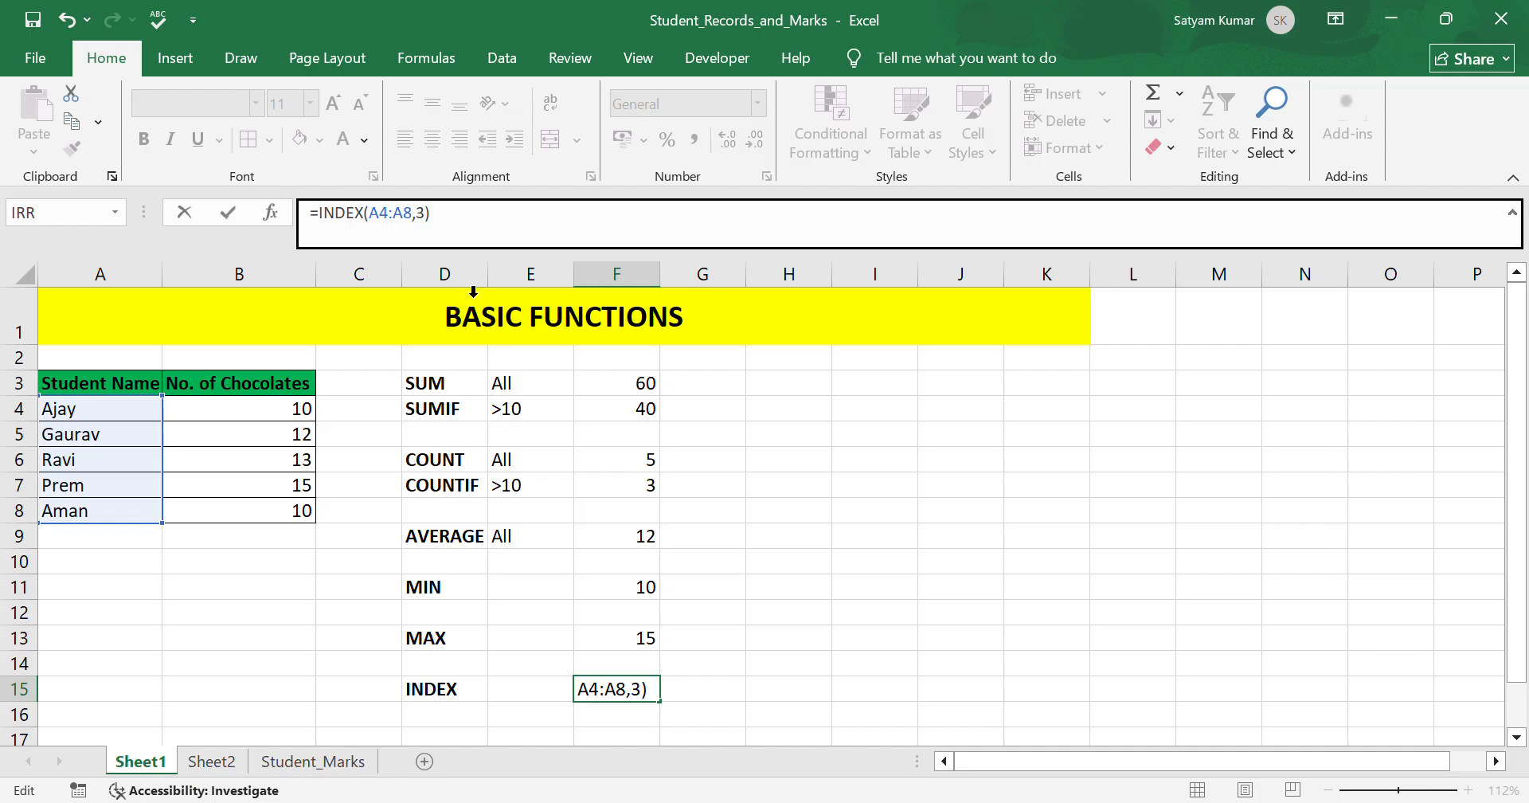
pyautogui.press('Return')
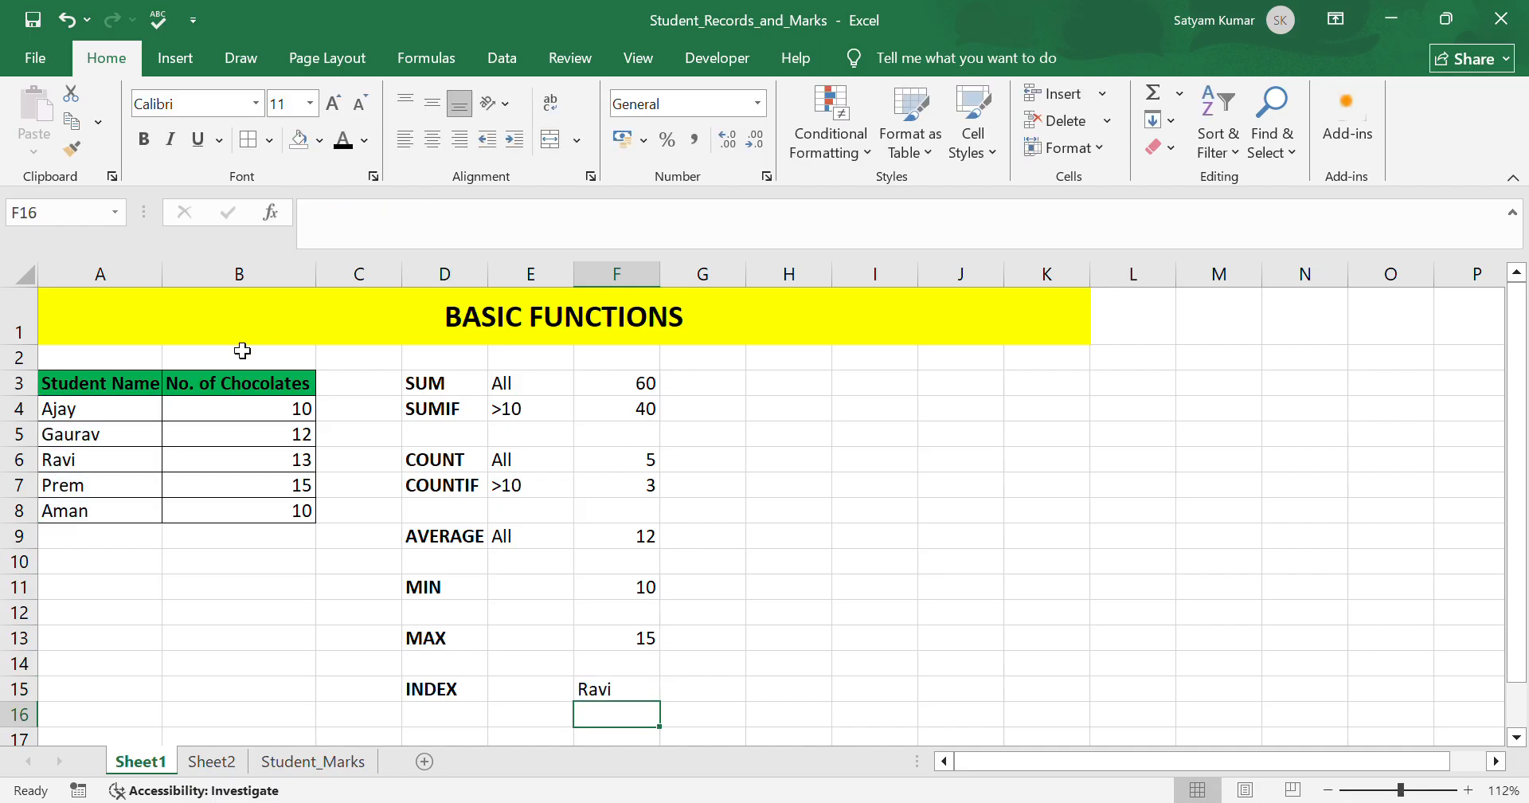
# Browse the Sheet2 and Student_Marks worksheets, ending on the Sheet2 logical functions sheet.
pyautogui.click(212, 763)
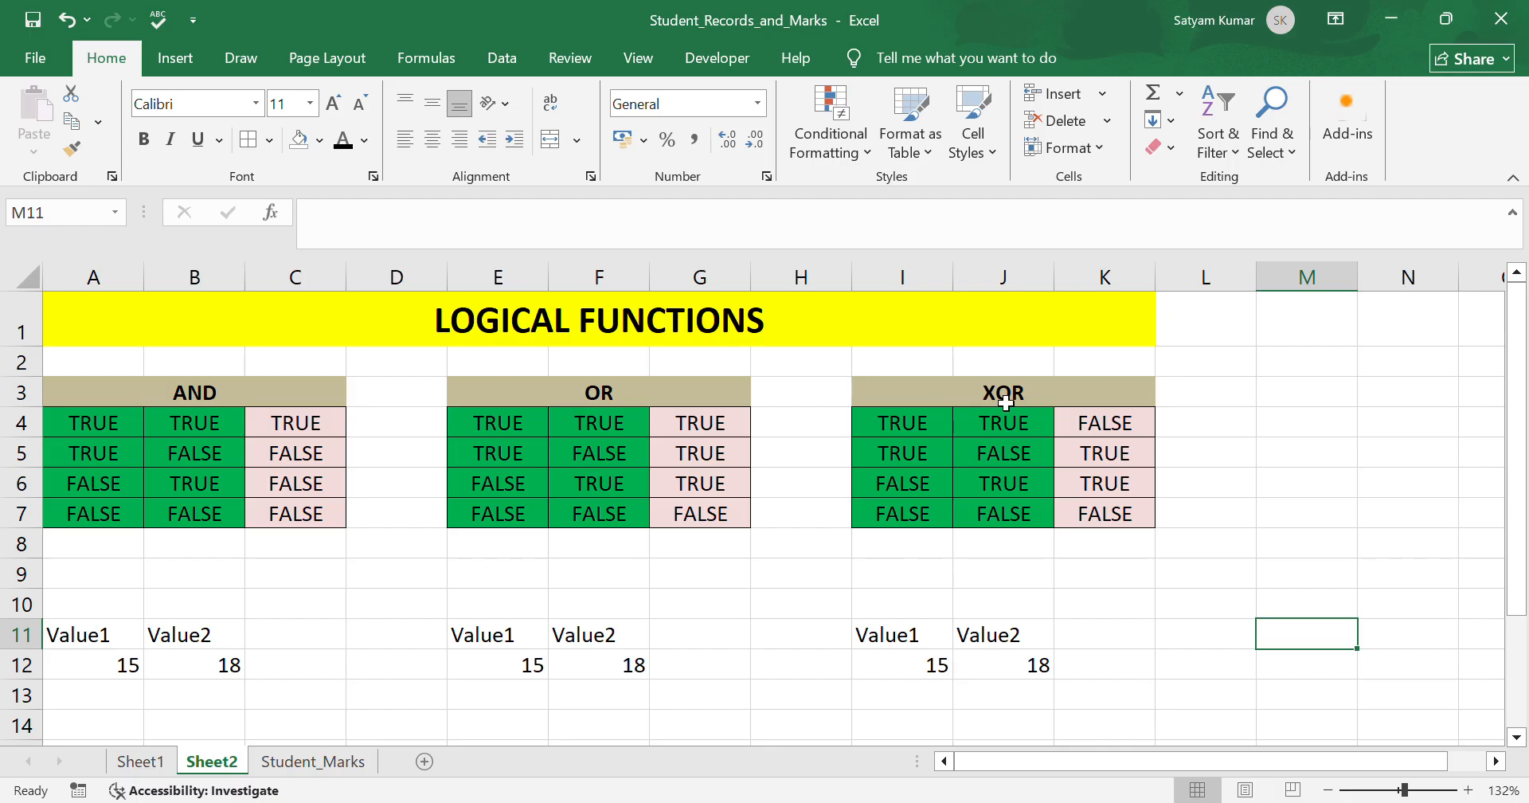
pyautogui.click(338, 768)
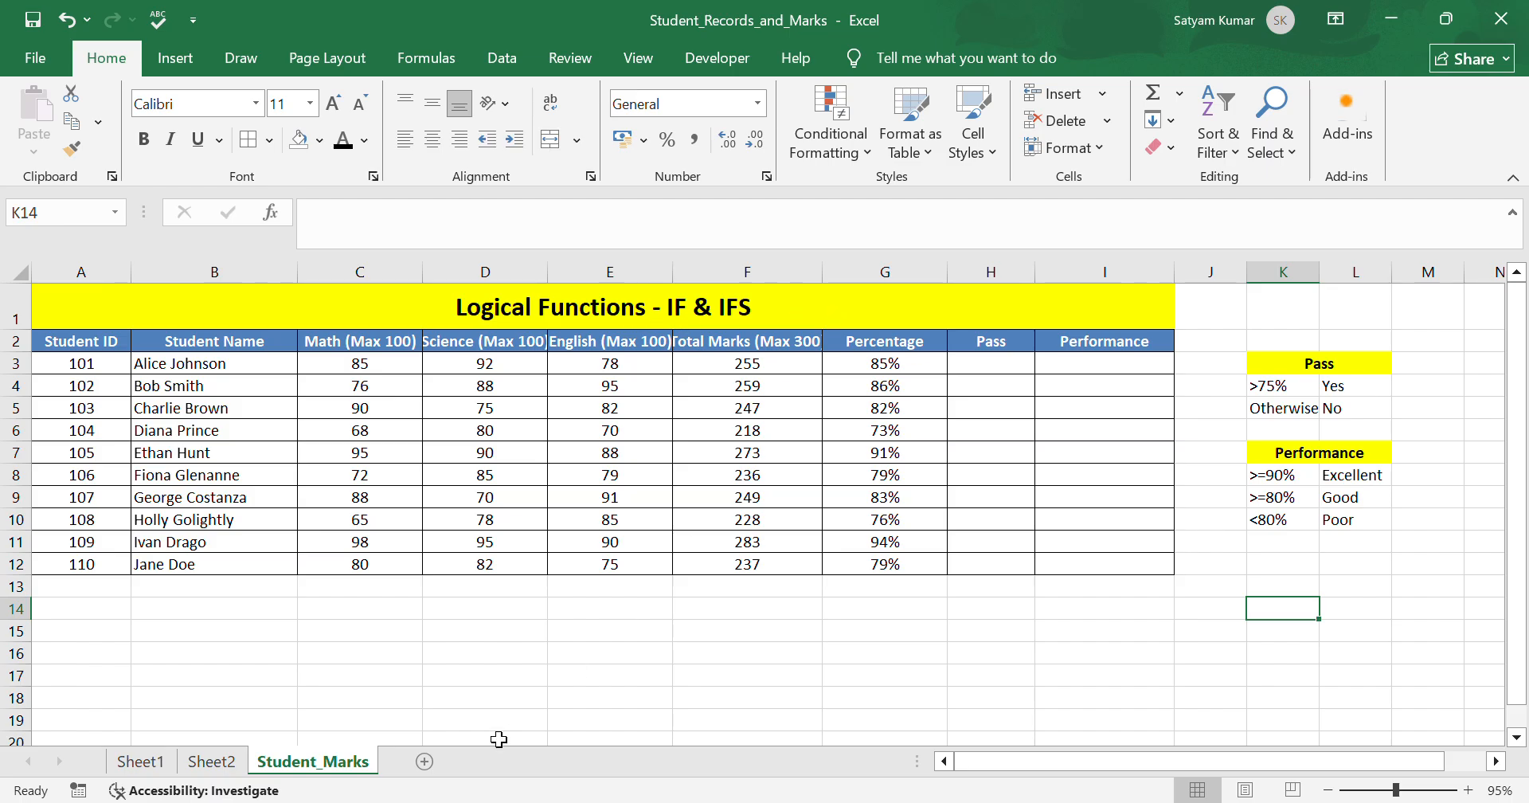
pyautogui.click(236, 762)
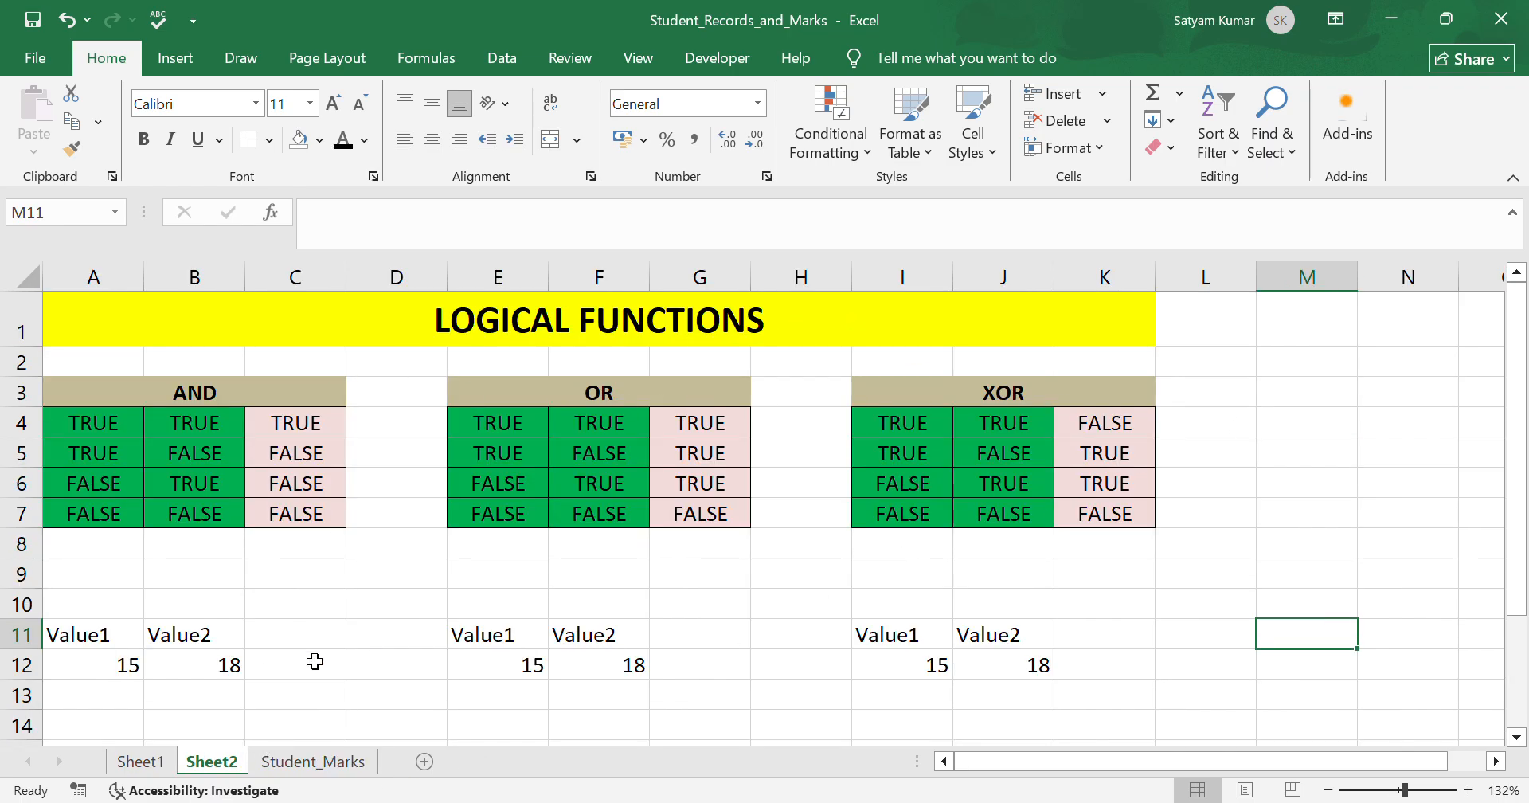
# Examine the AND truth table on Sheet2 row by row, cell by cell.
pyautogui.click(231, 405)
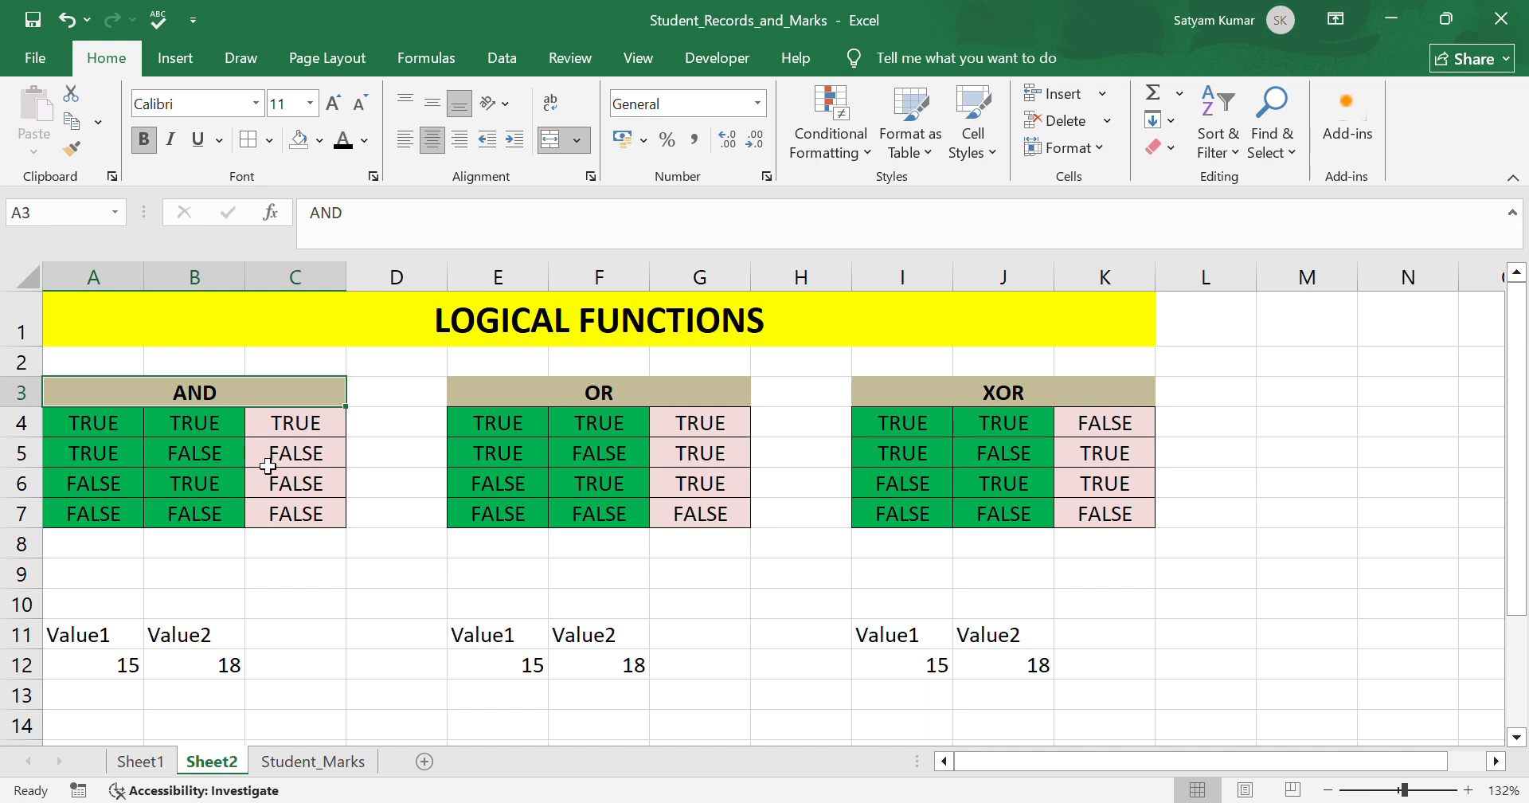
pyautogui.click(341, 572)
pyautogui.click(97, 432)
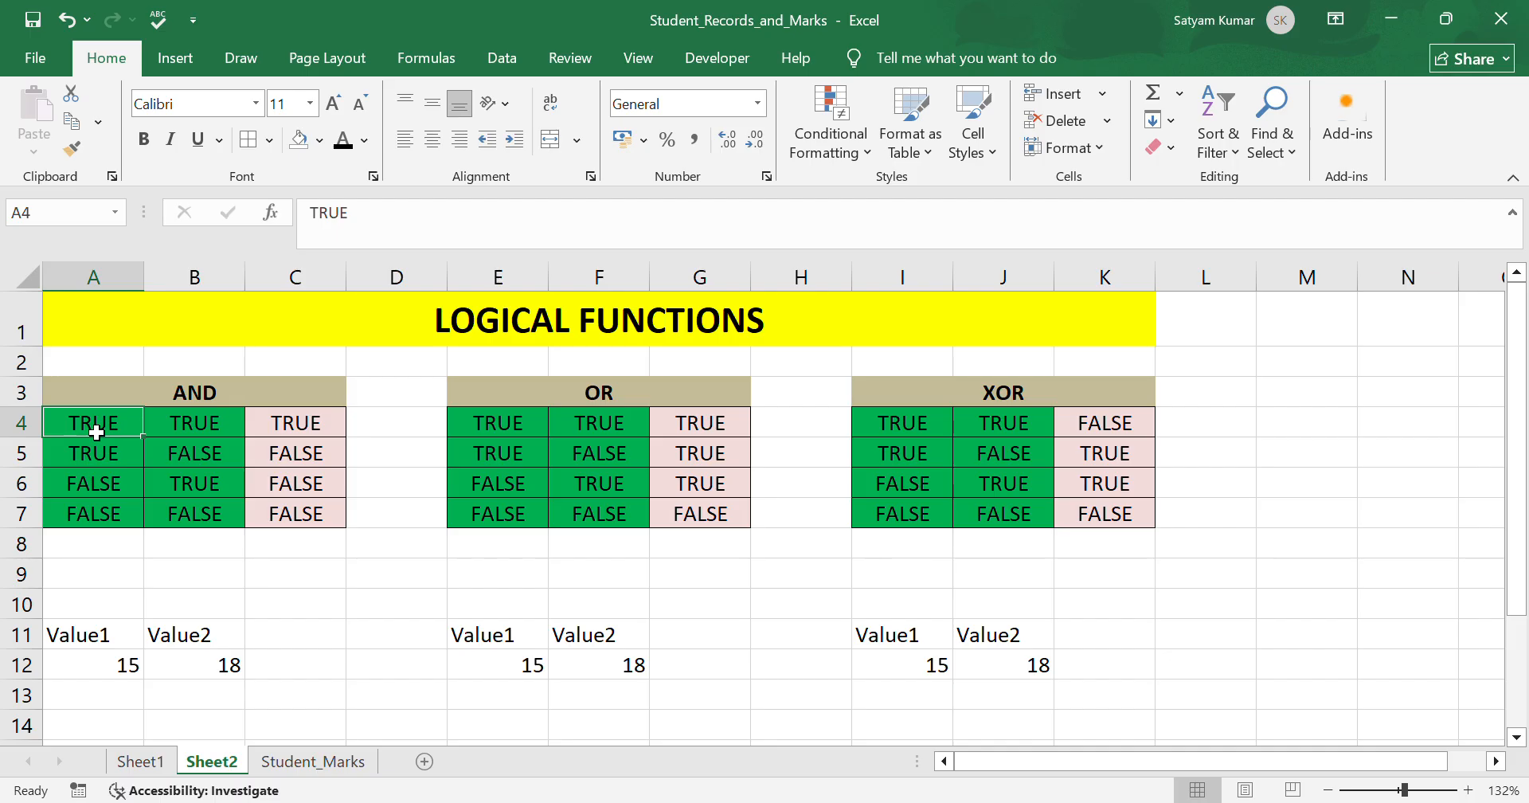
pyautogui.click(179, 435)
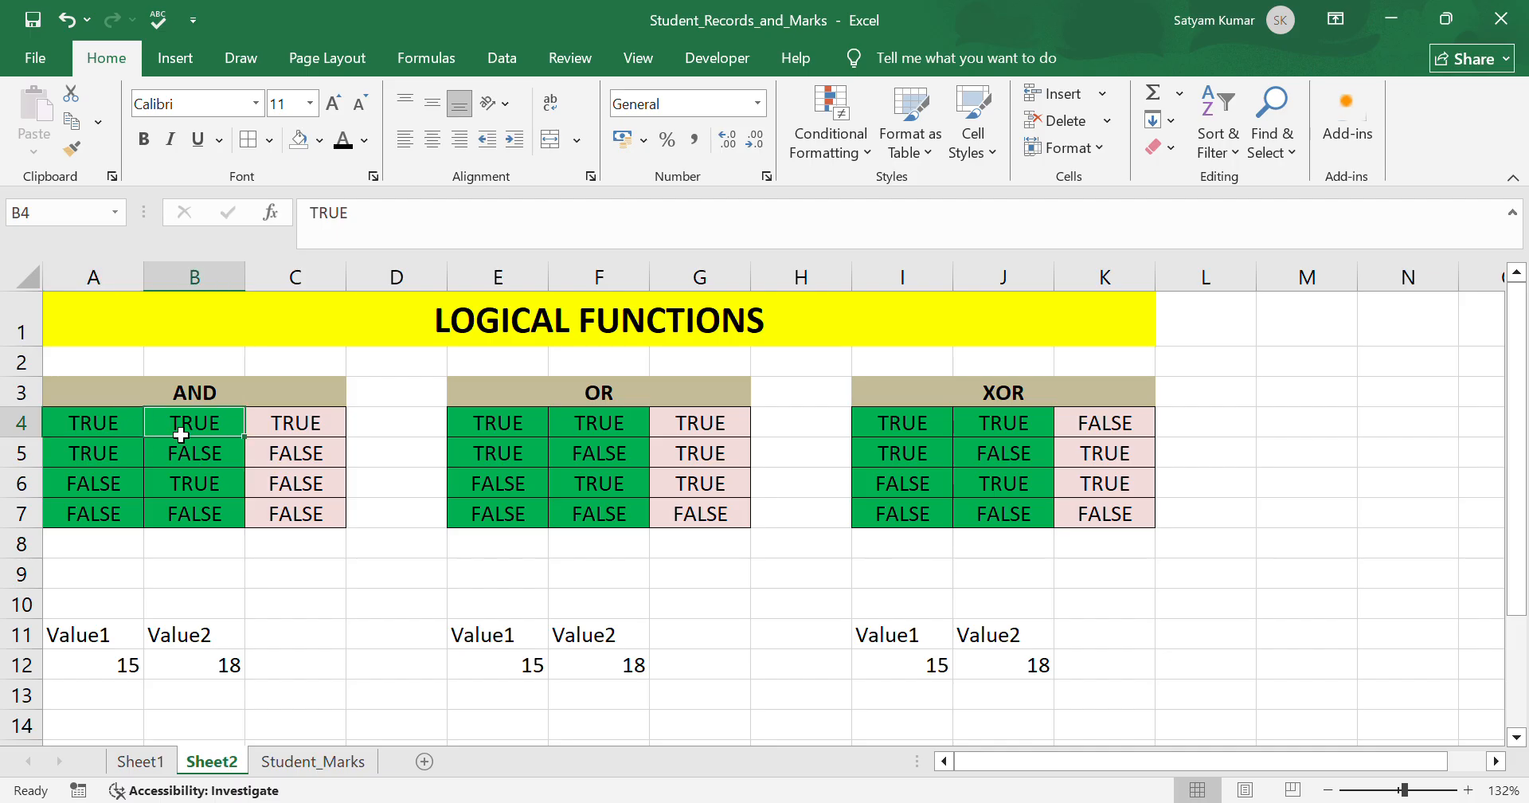
pyautogui.click(299, 430)
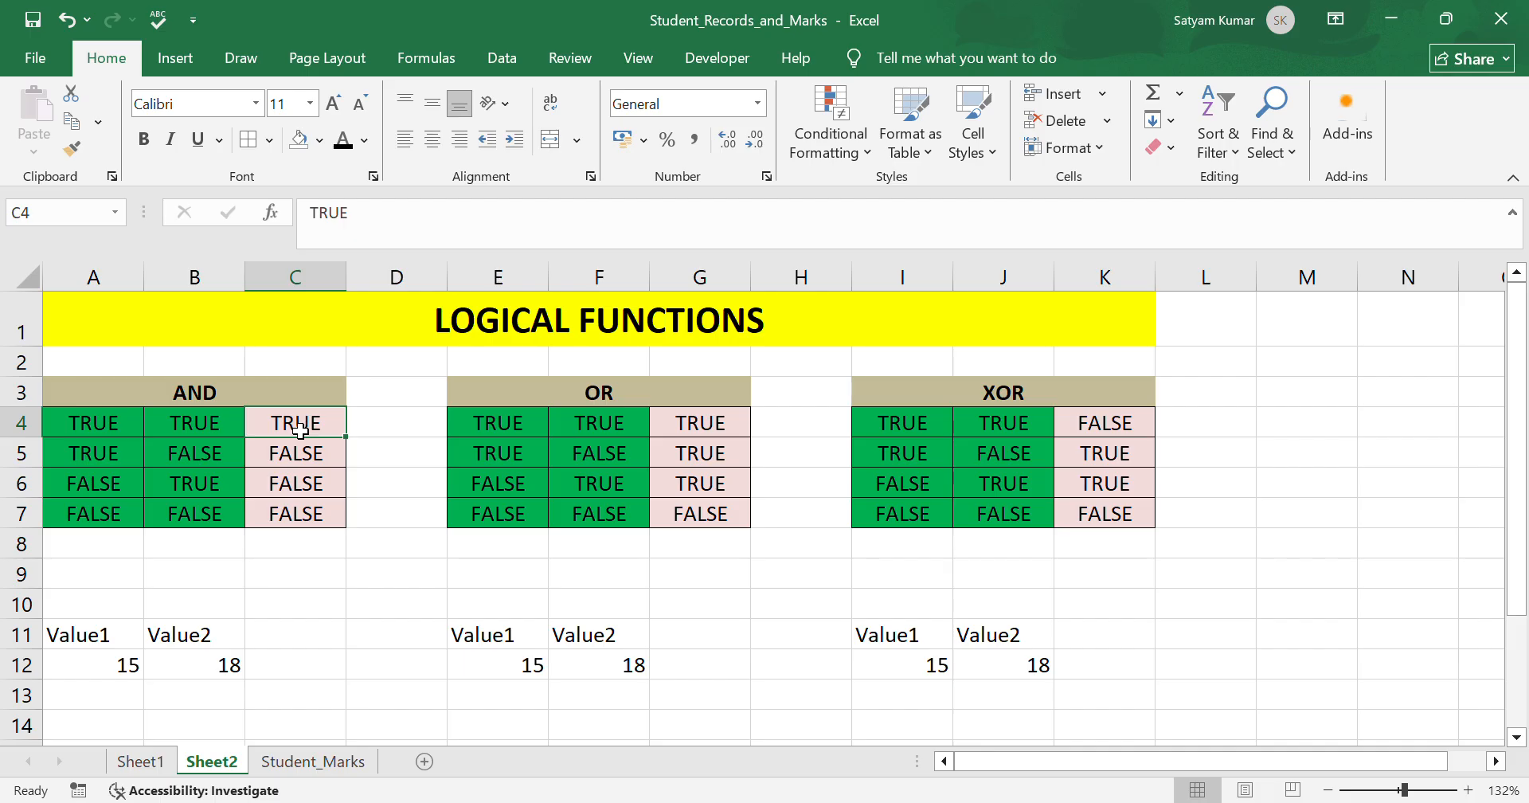
pyautogui.click(93, 465)
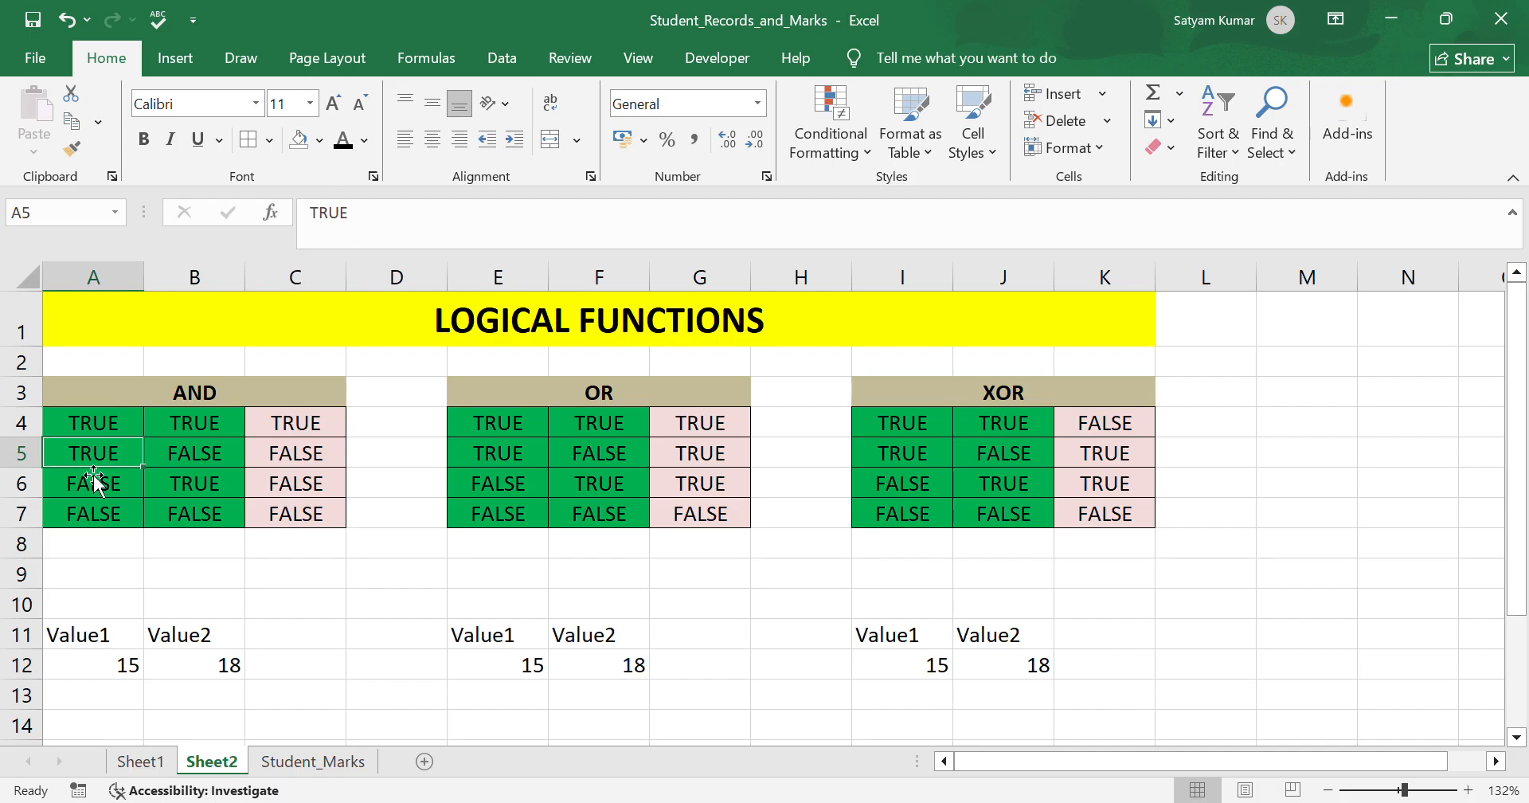
pyautogui.click(199, 454)
pyautogui.click(324, 463)
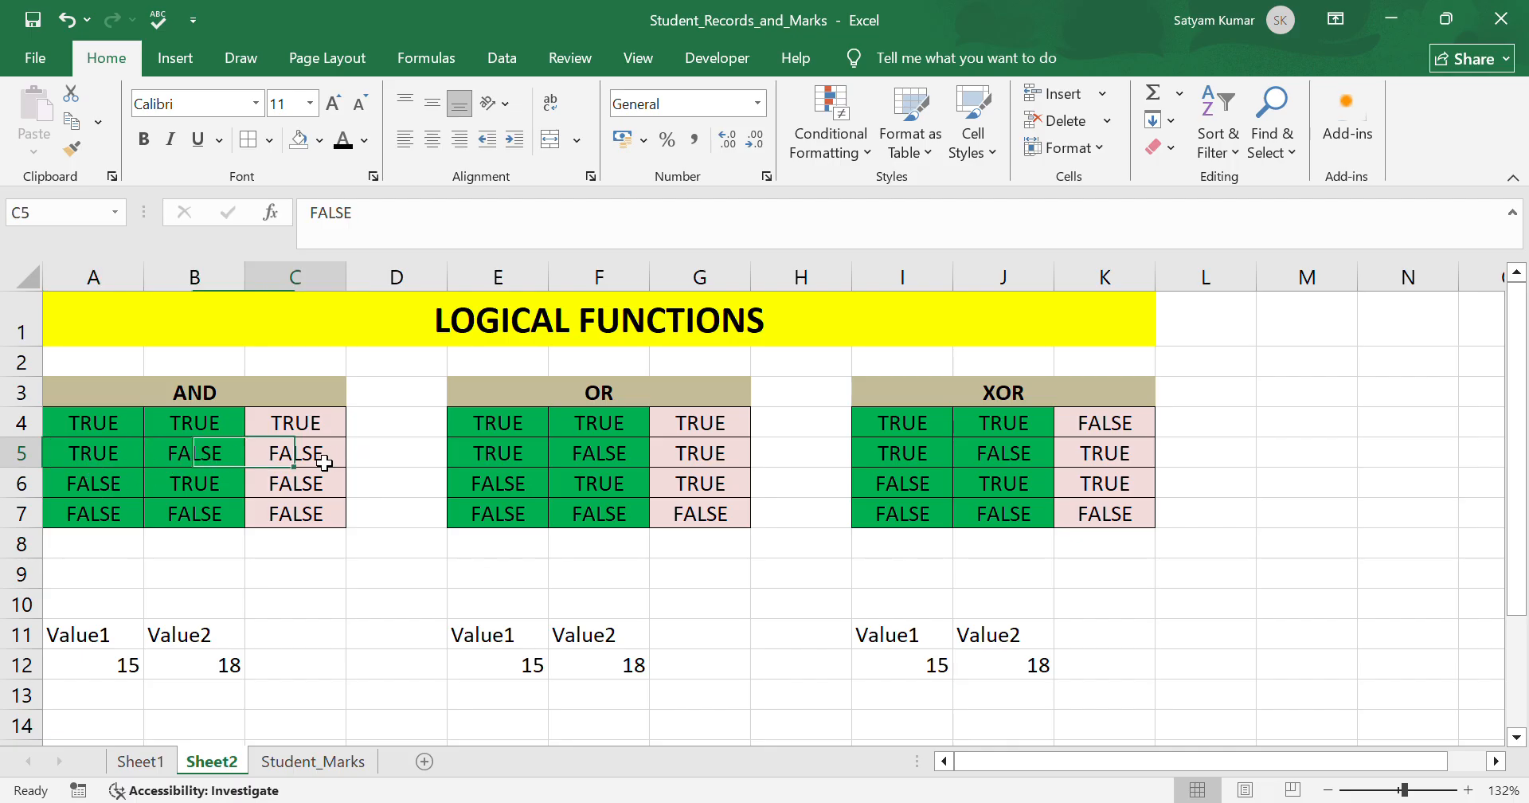
pyautogui.click(85, 497)
pyautogui.click(205, 500)
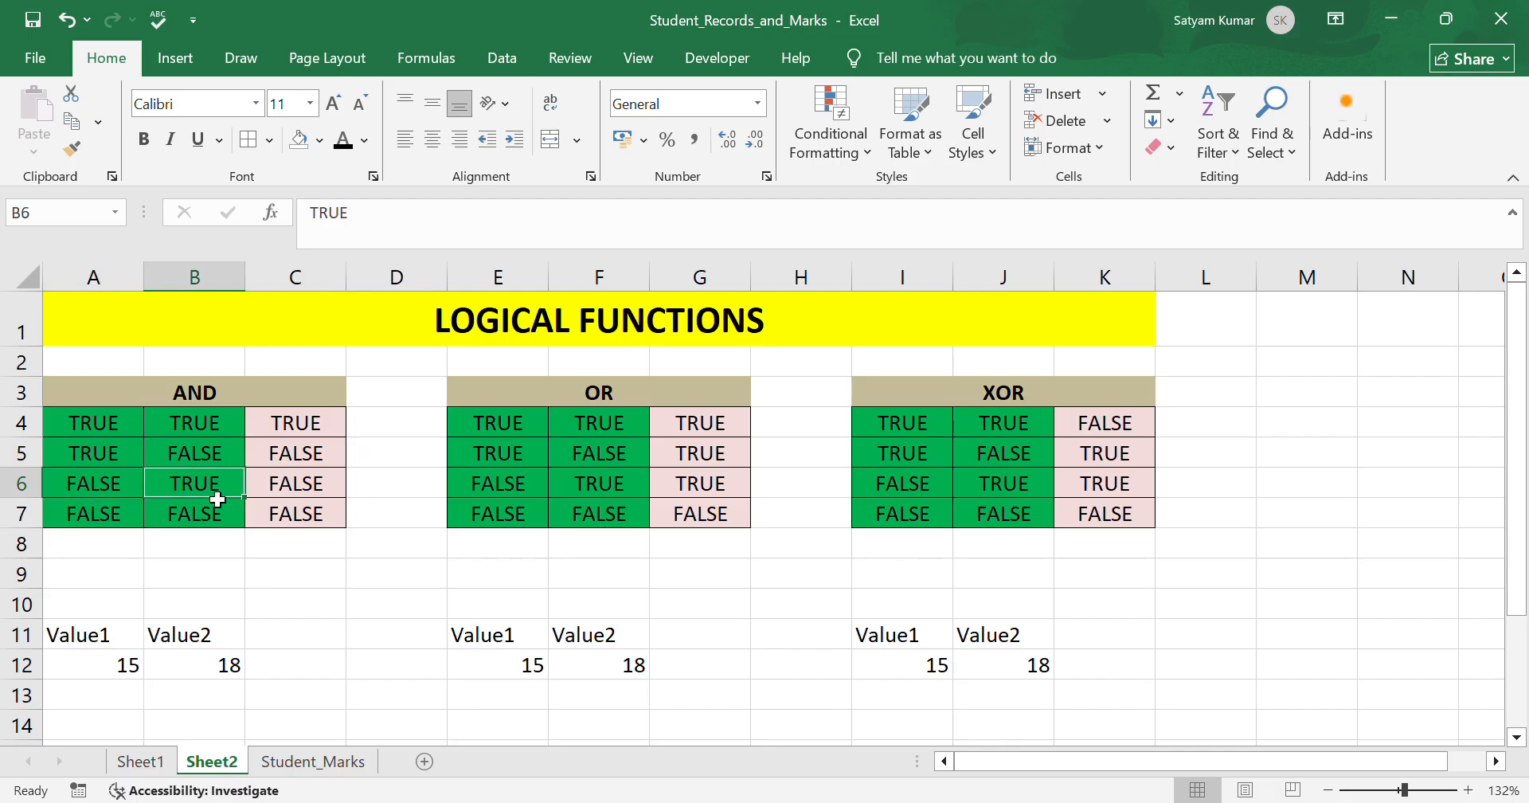
pyautogui.click(302, 495)
pyautogui.click(156, 537)
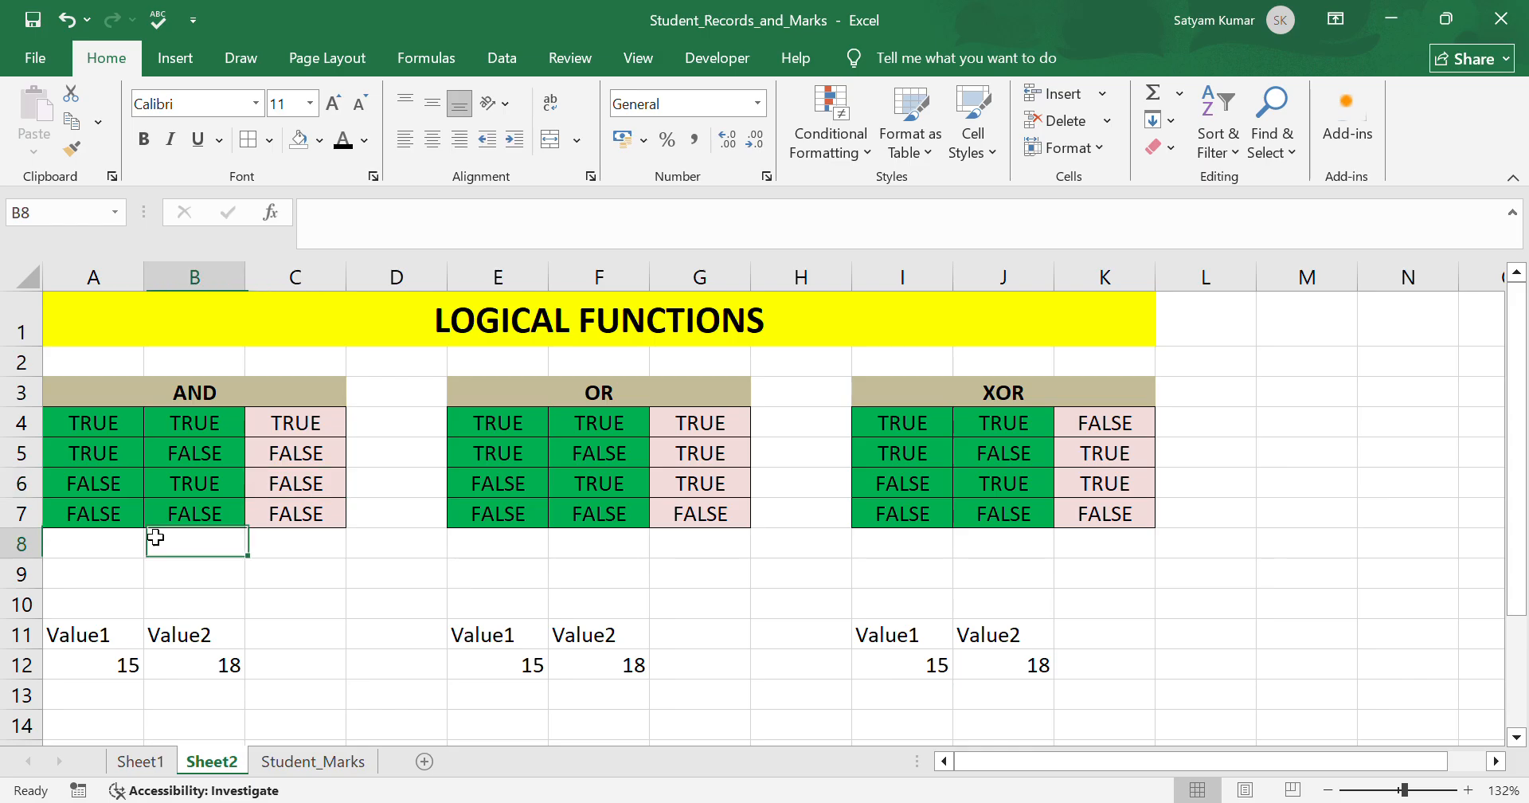
# In C12, enter an AND formula testing whether both A12 and B12 are greater than 10.
pyautogui.click(151, 519)
pyautogui.click(76, 515)
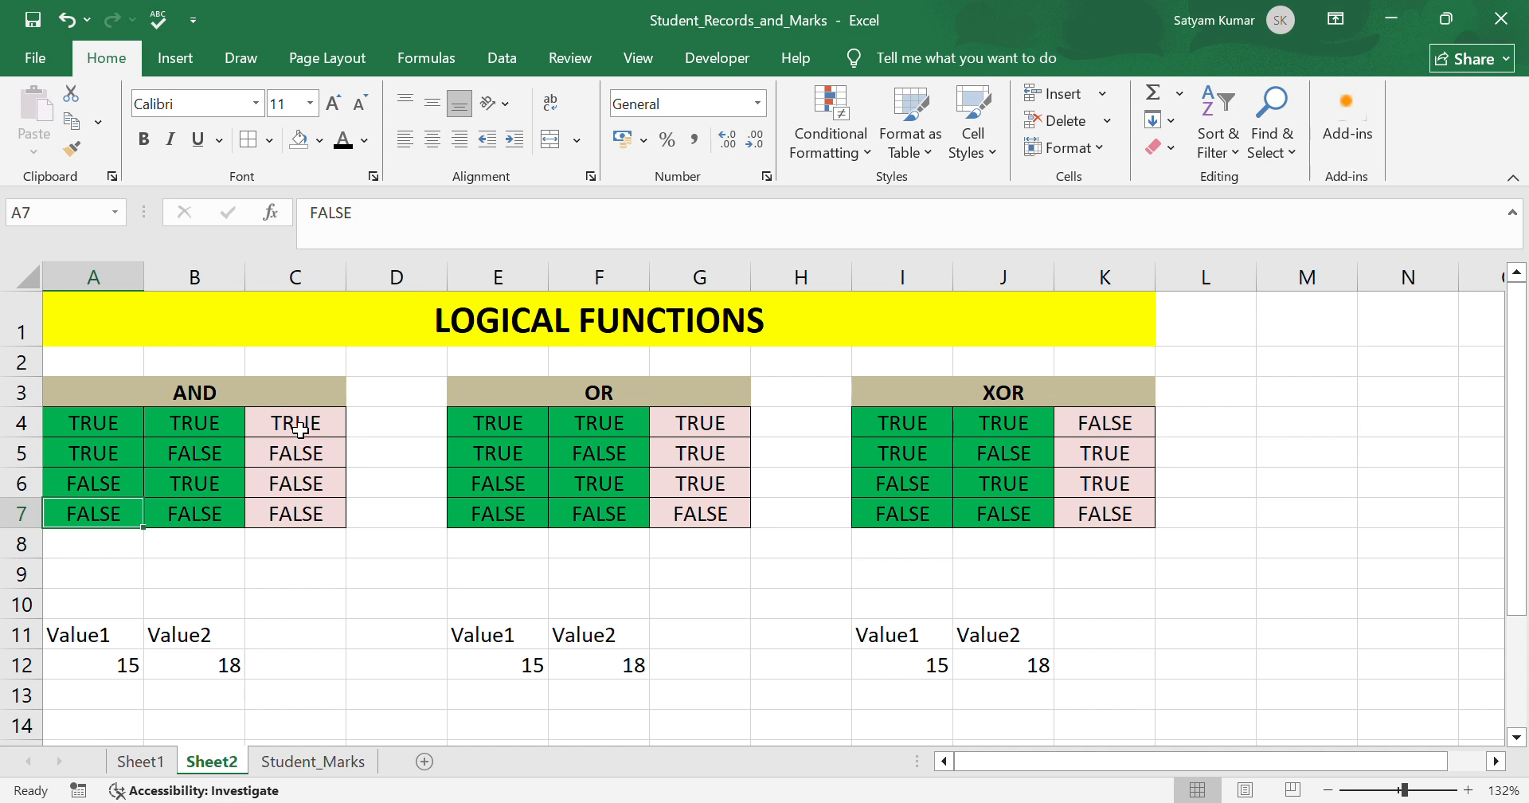
pyautogui.click(309, 669)
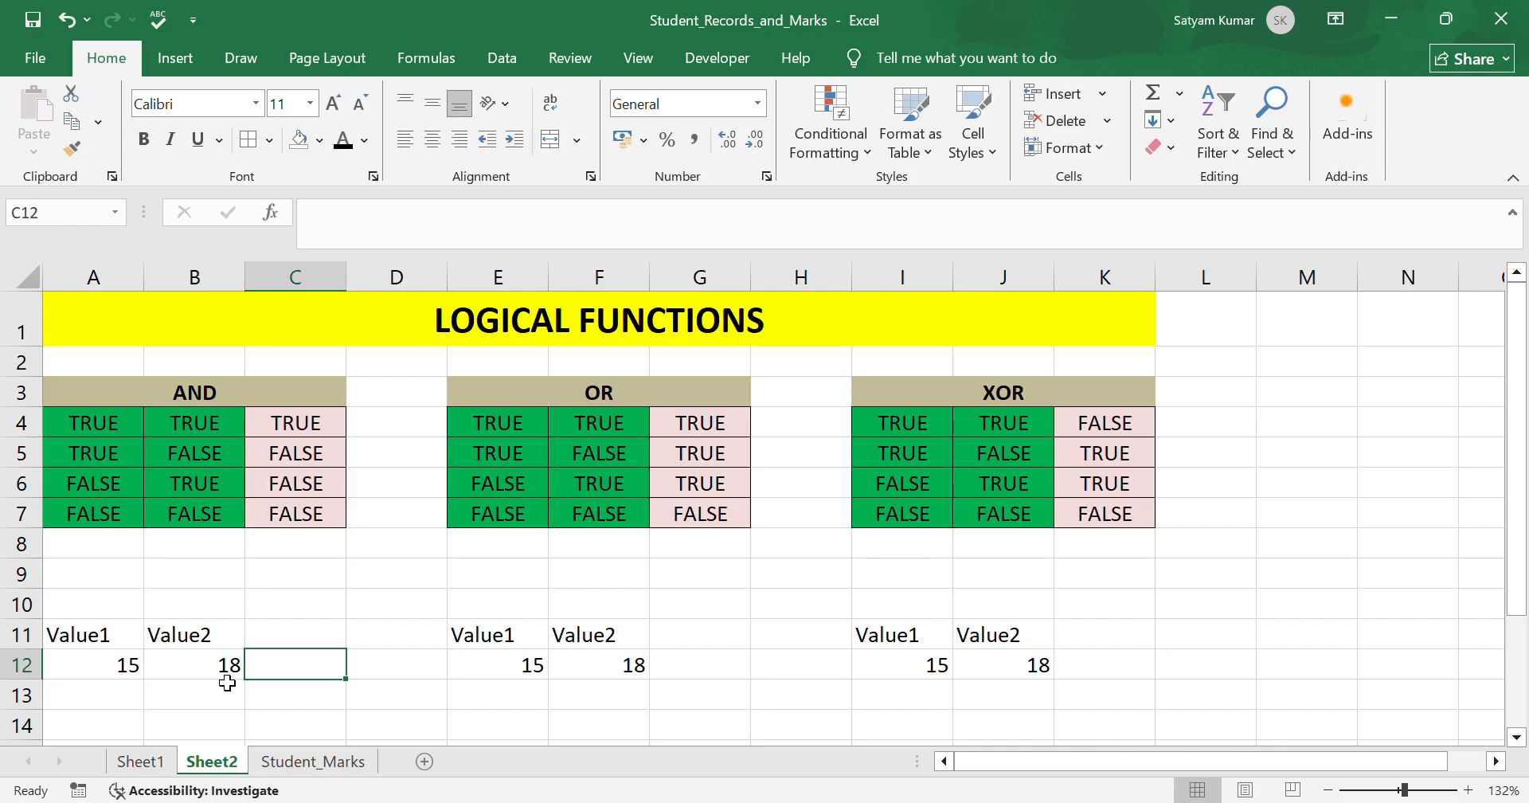
pyautogui.write('=')
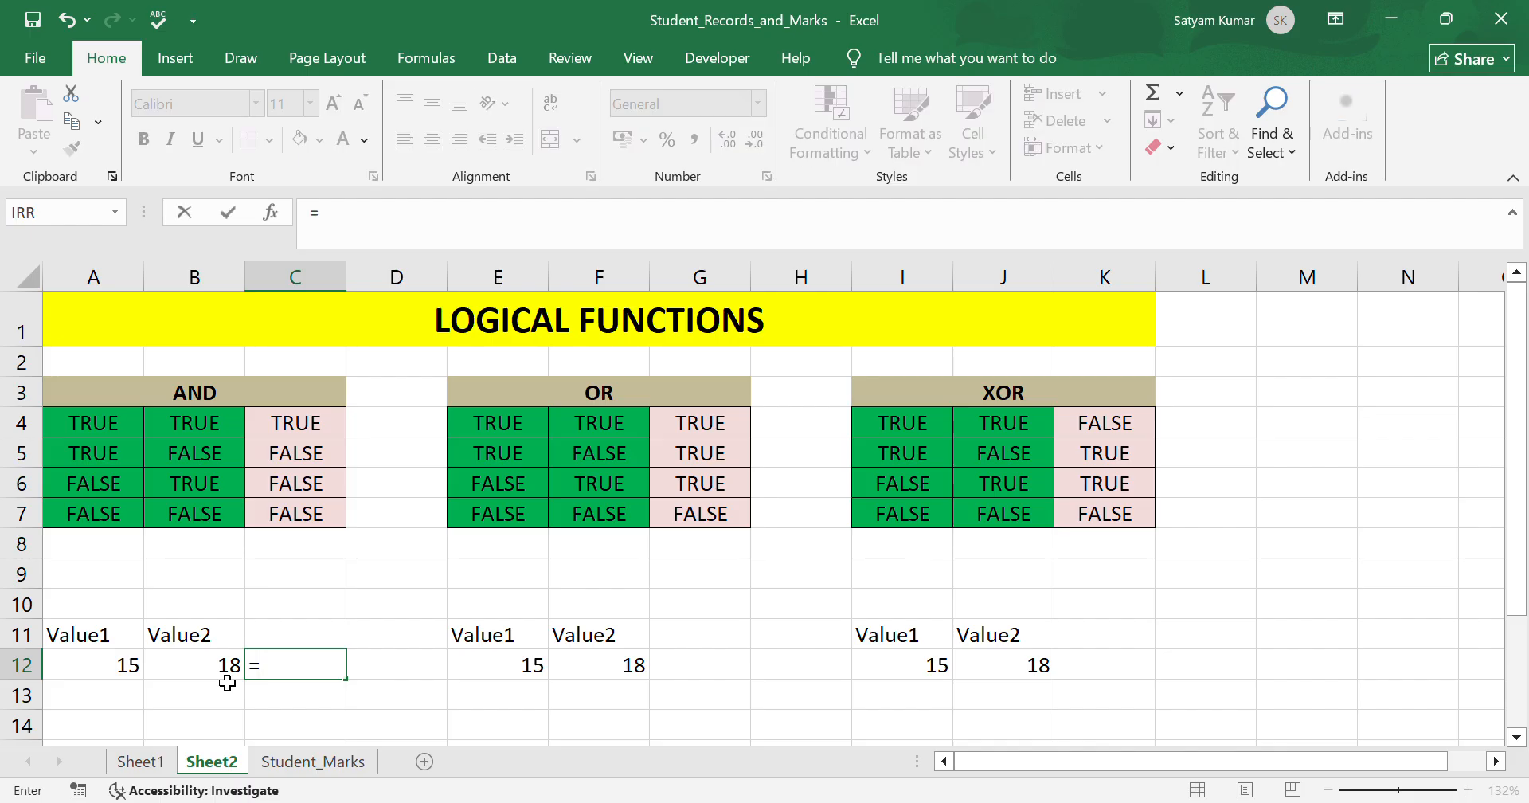
pyautogui.write('AND(')
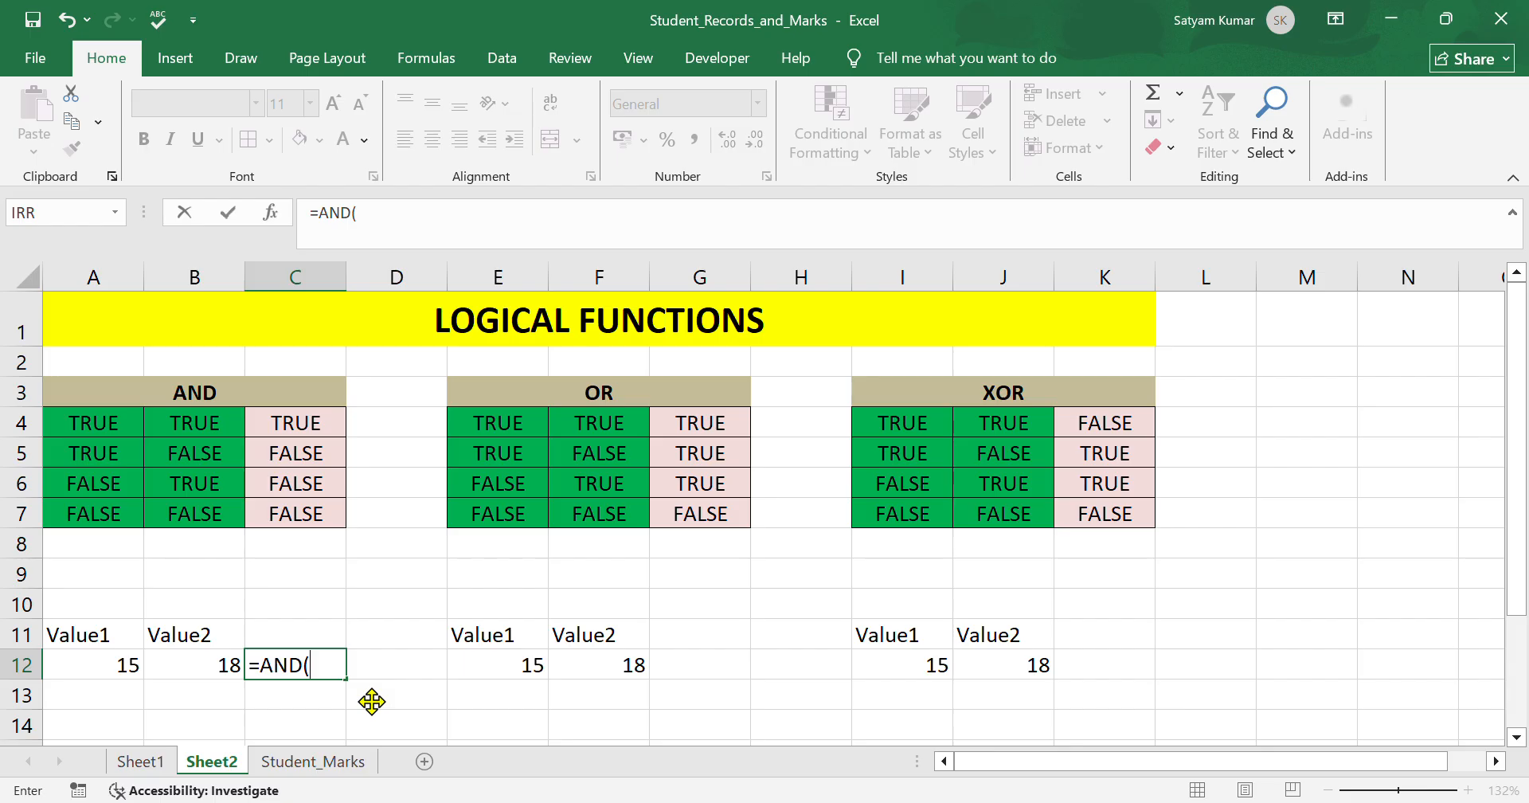
pyautogui.click(130, 671)
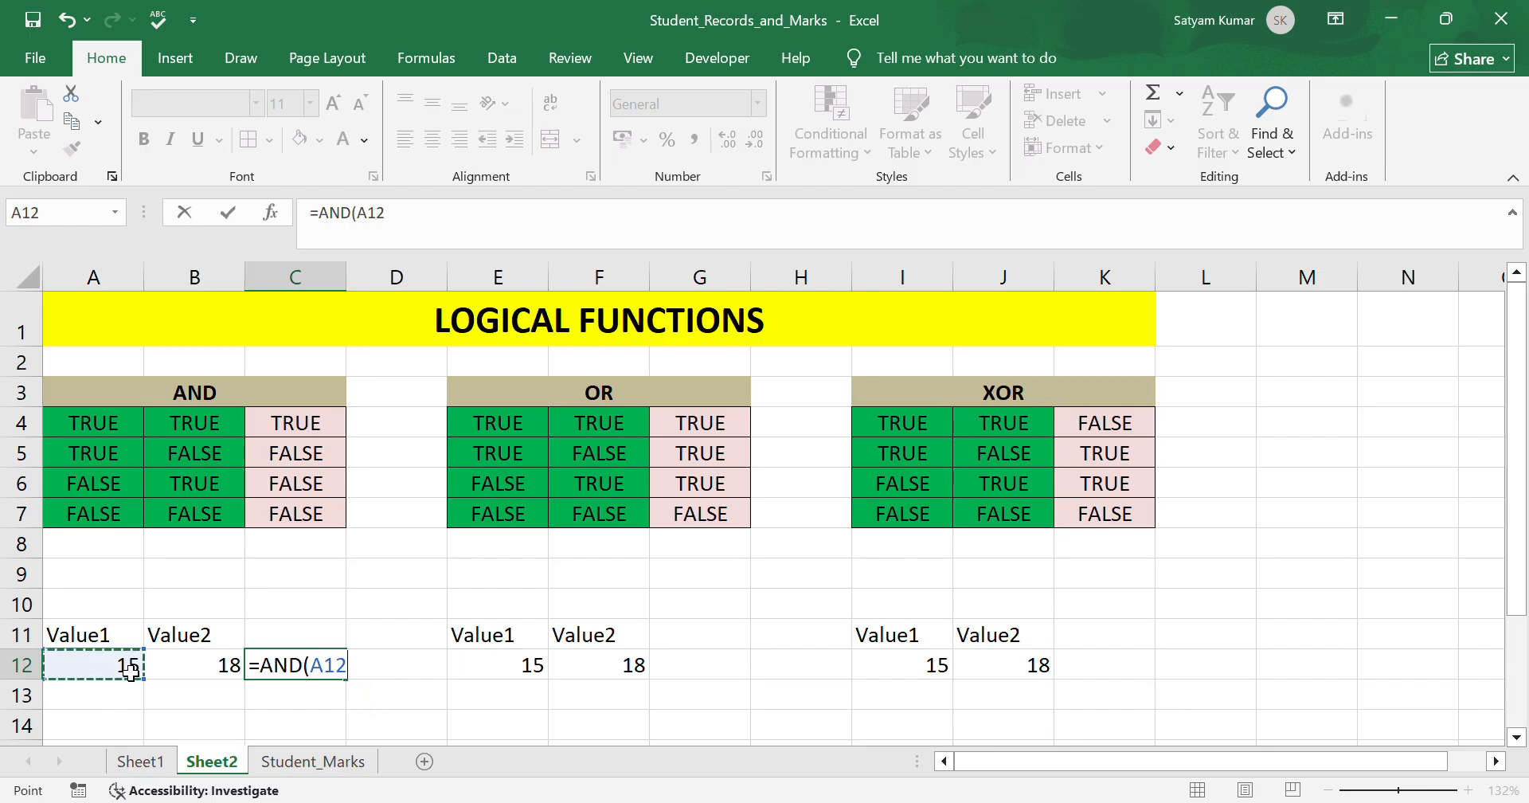
pyautogui.write('>10,')
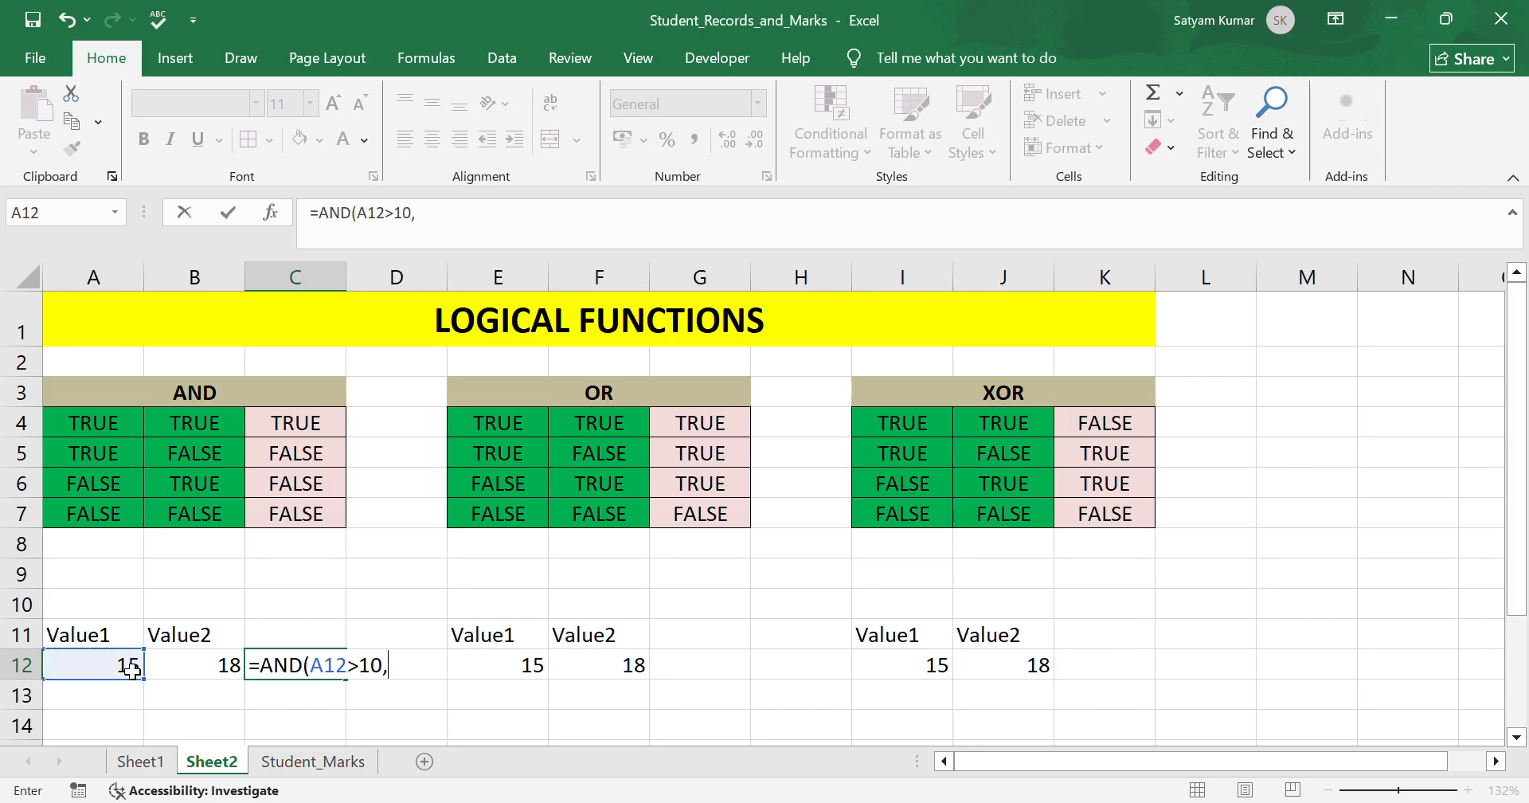
pyautogui.click(206, 674)
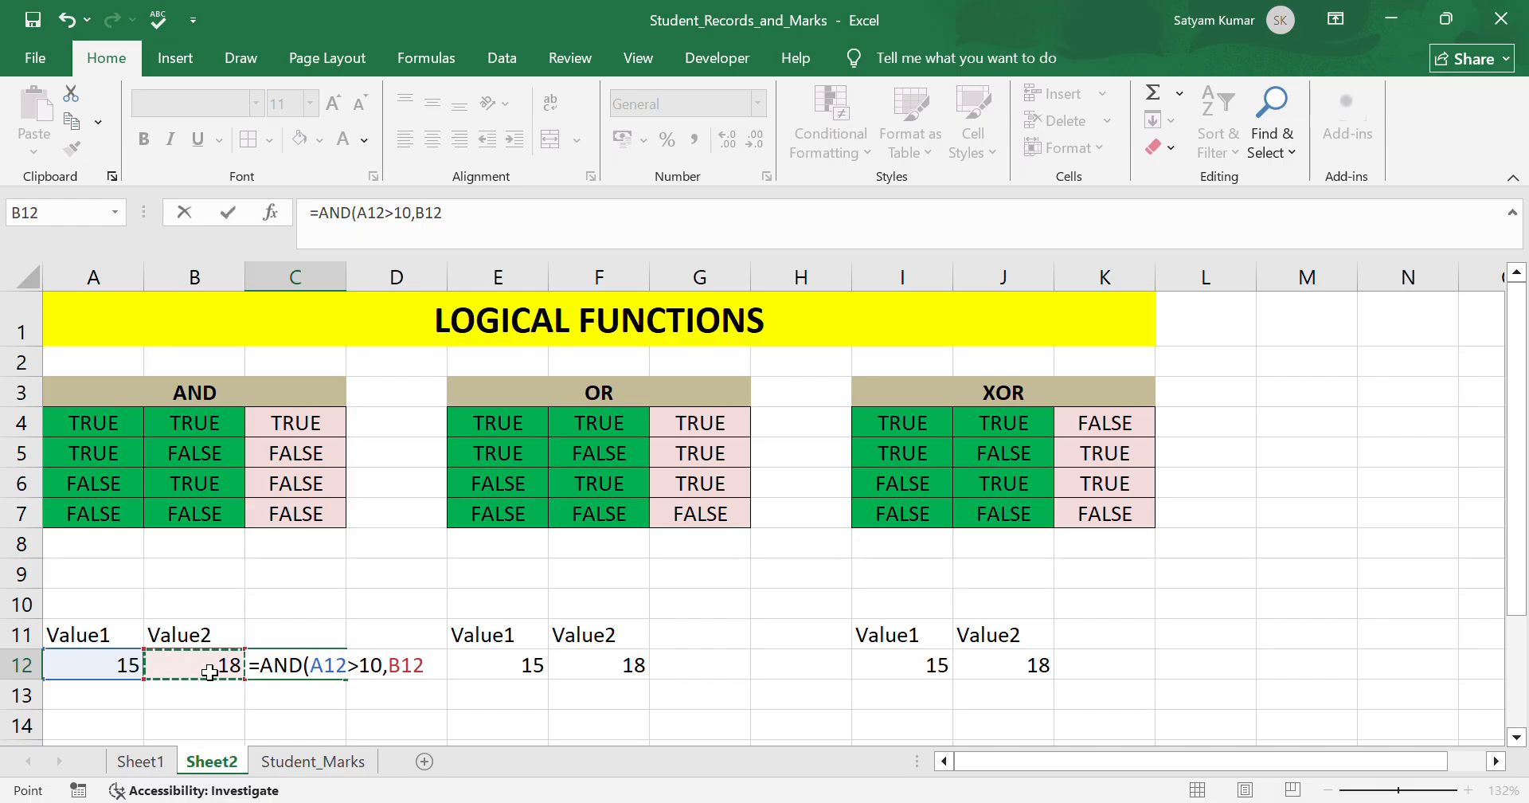
pyautogui.write('>10')
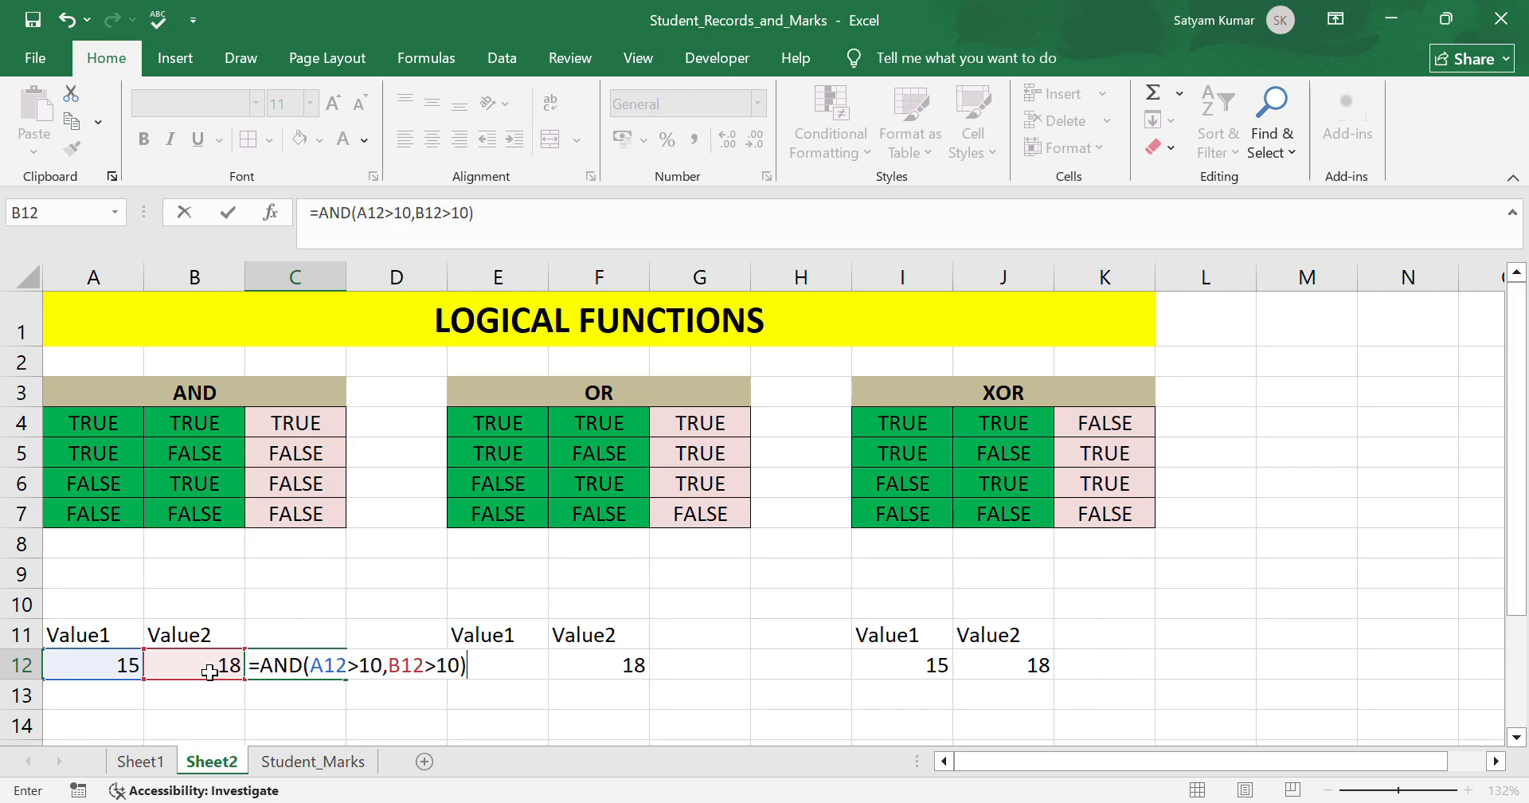
pyautogui.press('Return')
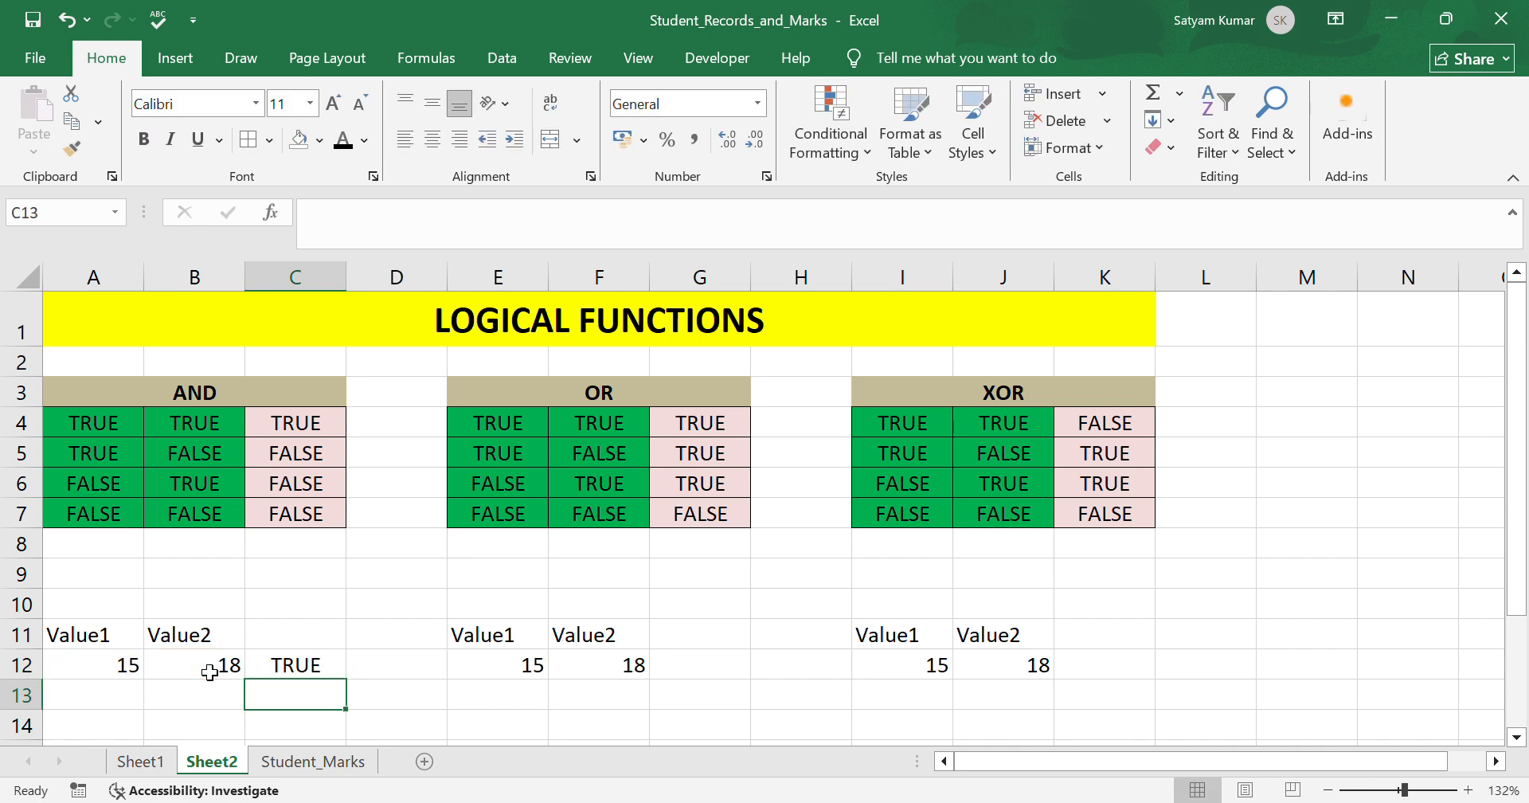
# Edit the C12 formula so its second condition tests whether B12 is less than 10.
pyautogui.click(306, 673)
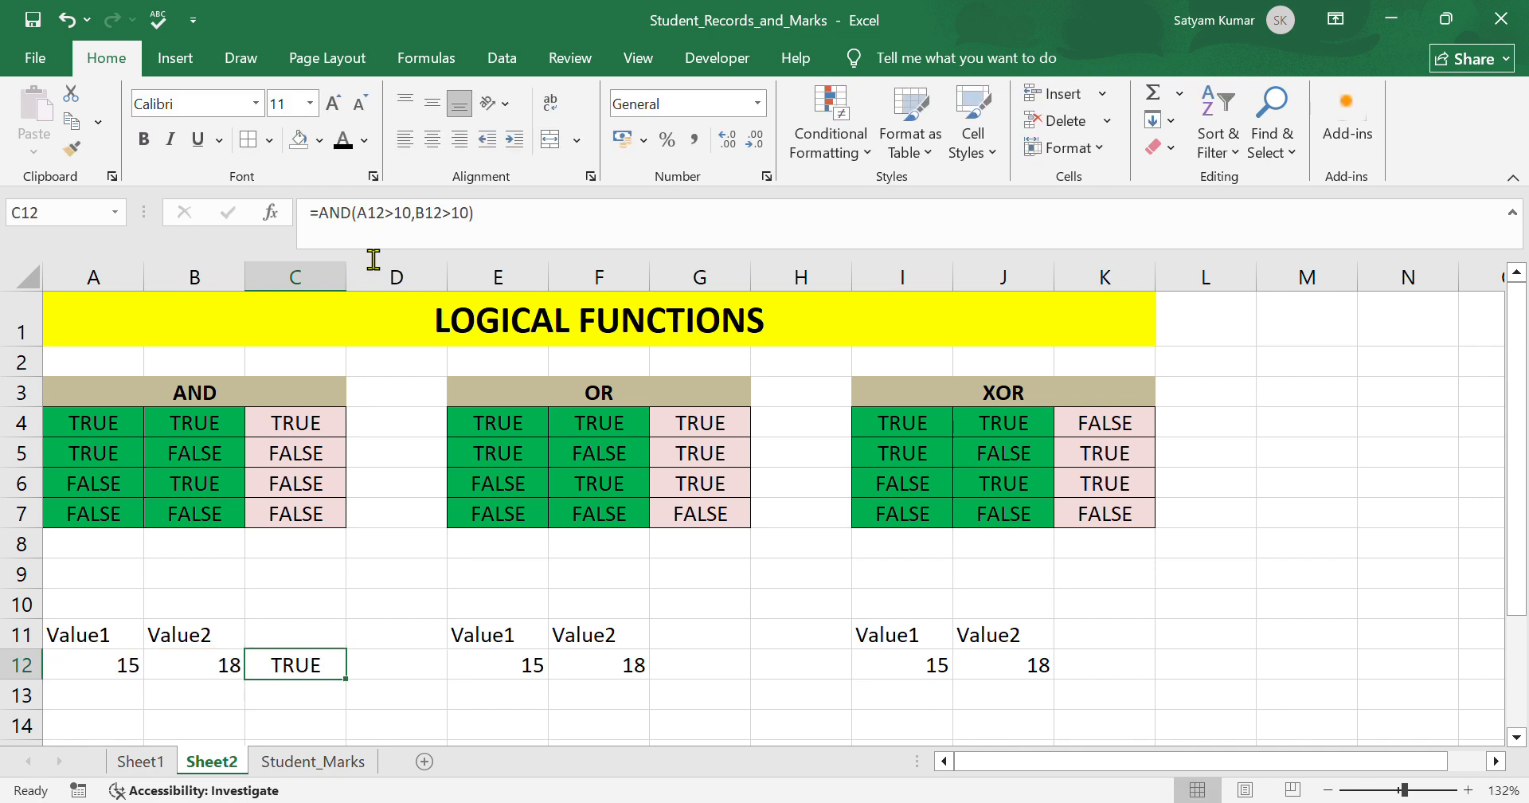
pyautogui.click(413, 232)
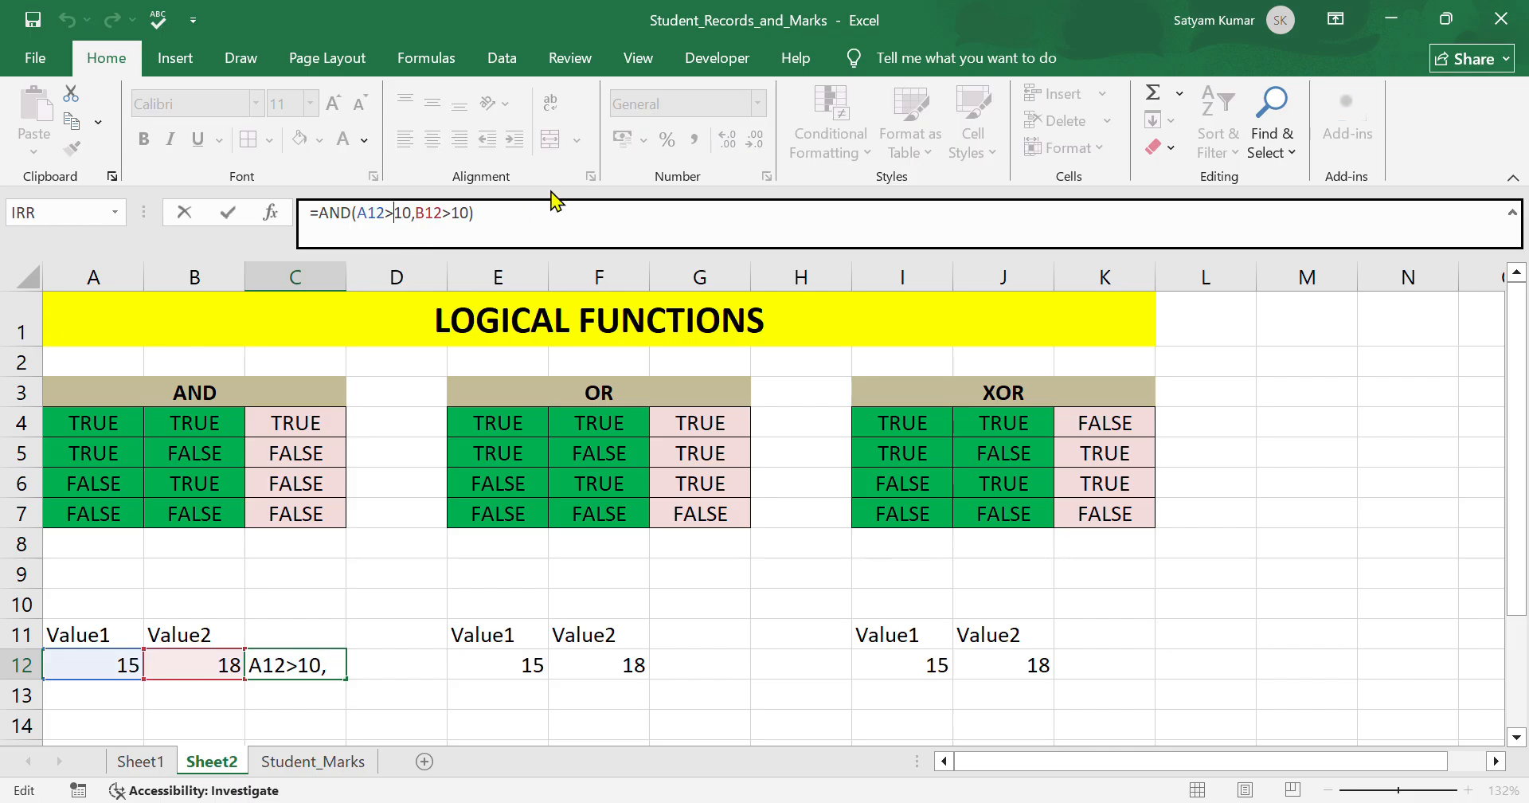
pyautogui.click(469, 229)
pyautogui.press('BackSpace')
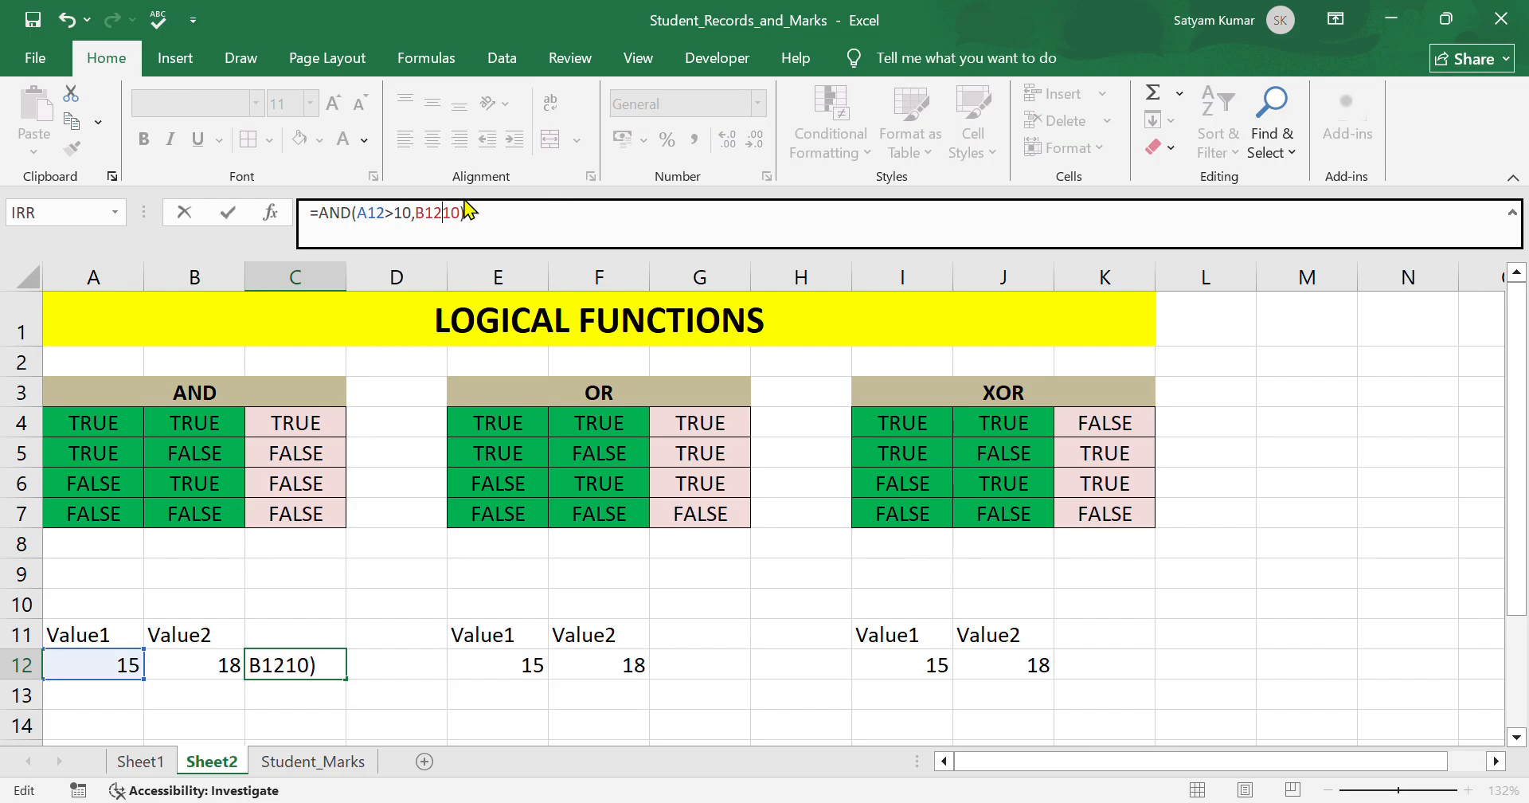
pyautogui.write('<')
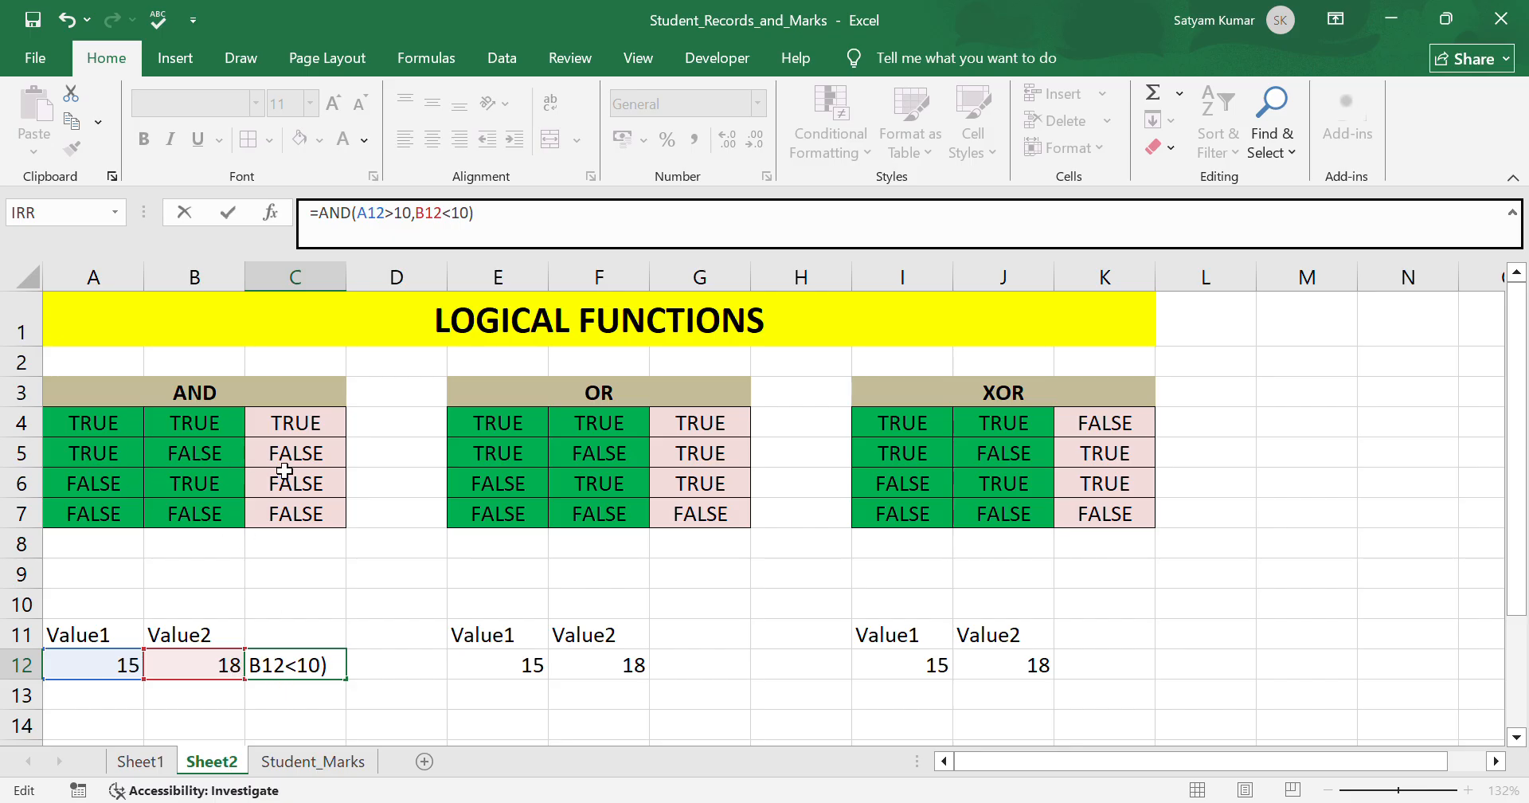
pyautogui.press('Return')
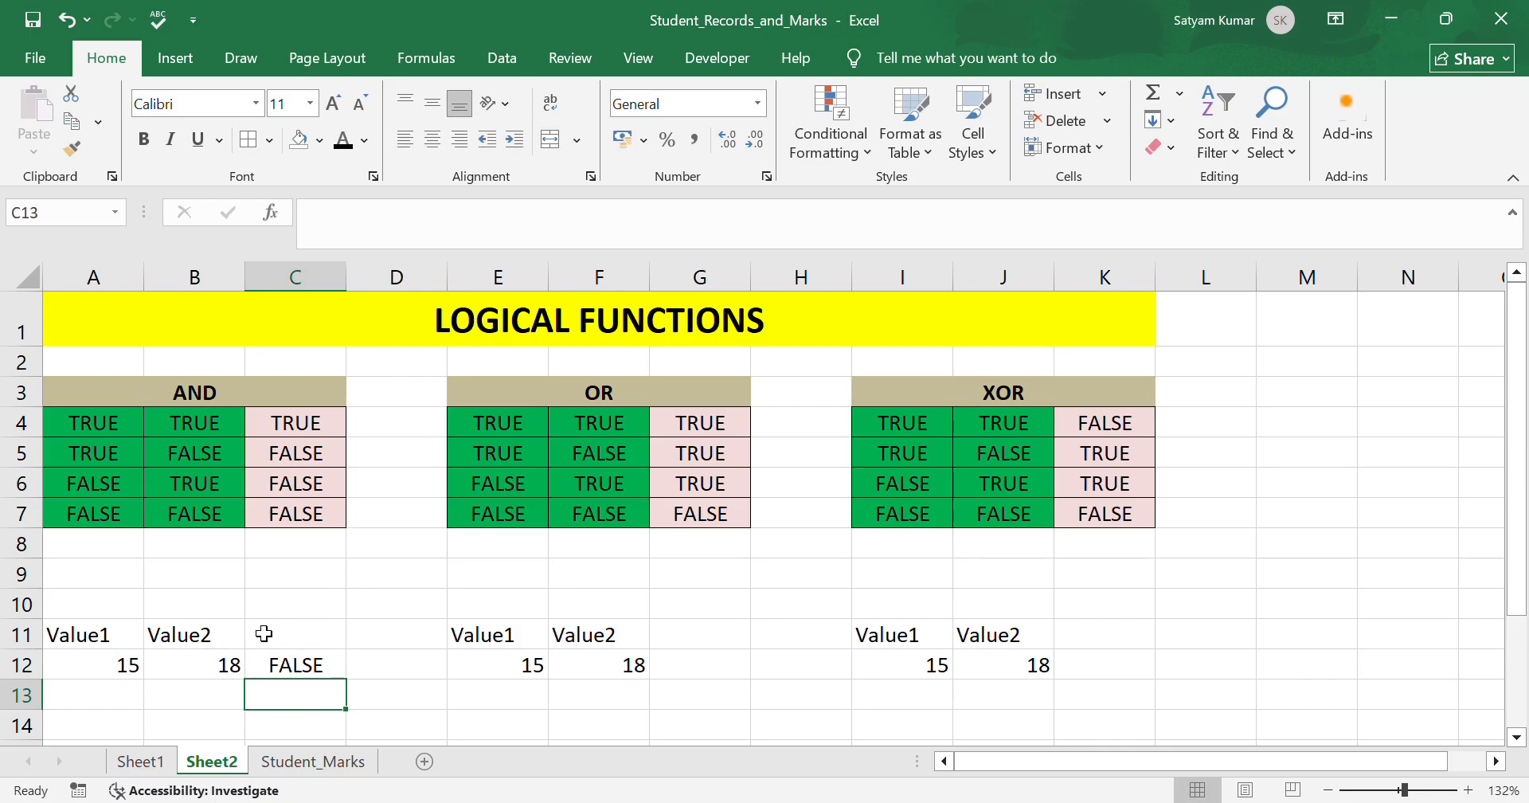
# Edit the C12 formula to test A12 less than 10 and B12 greater than 10.
pyautogui.click(311, 664)
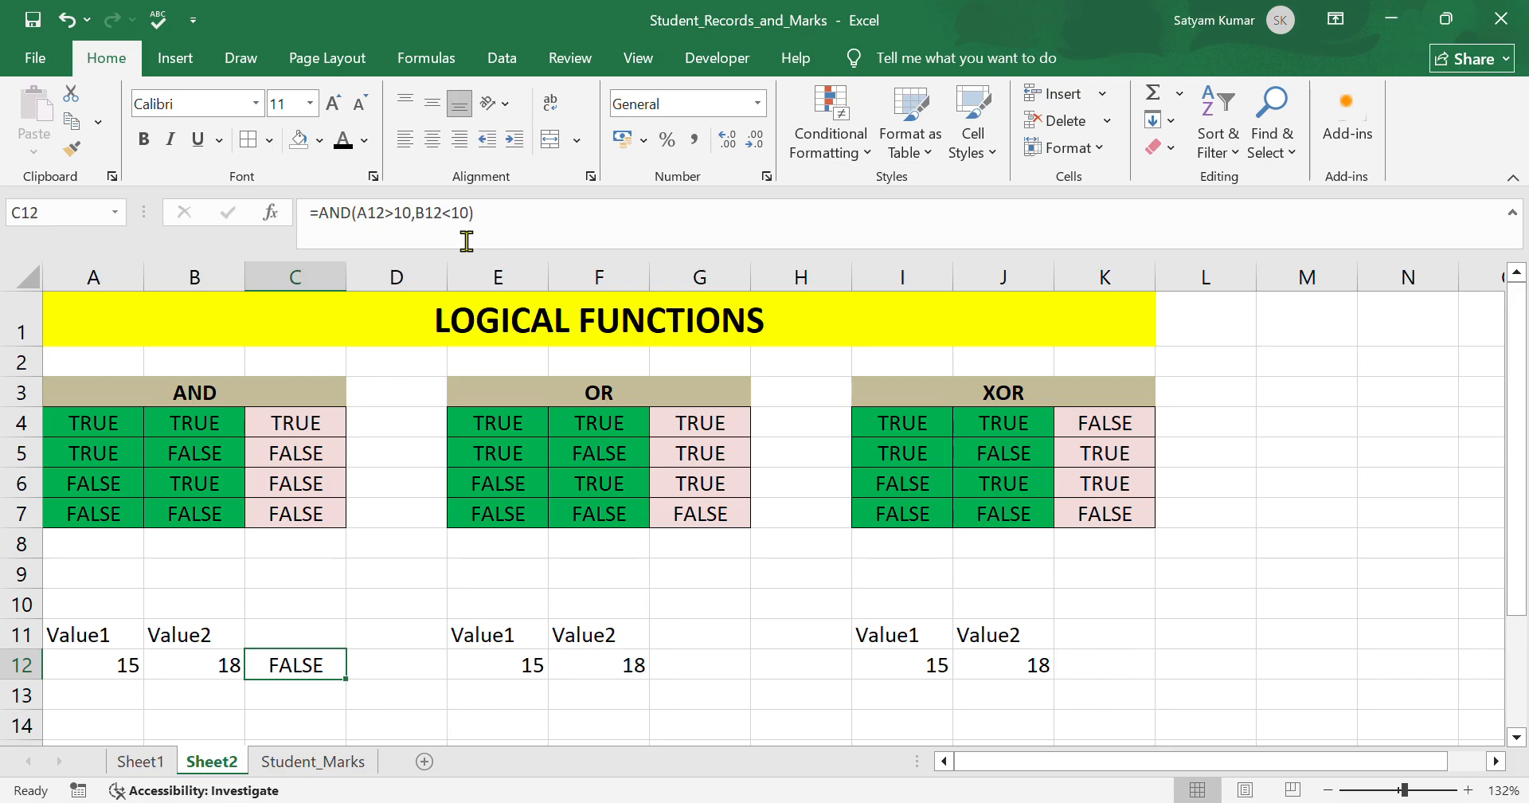
pyautogui.click(413, 236)
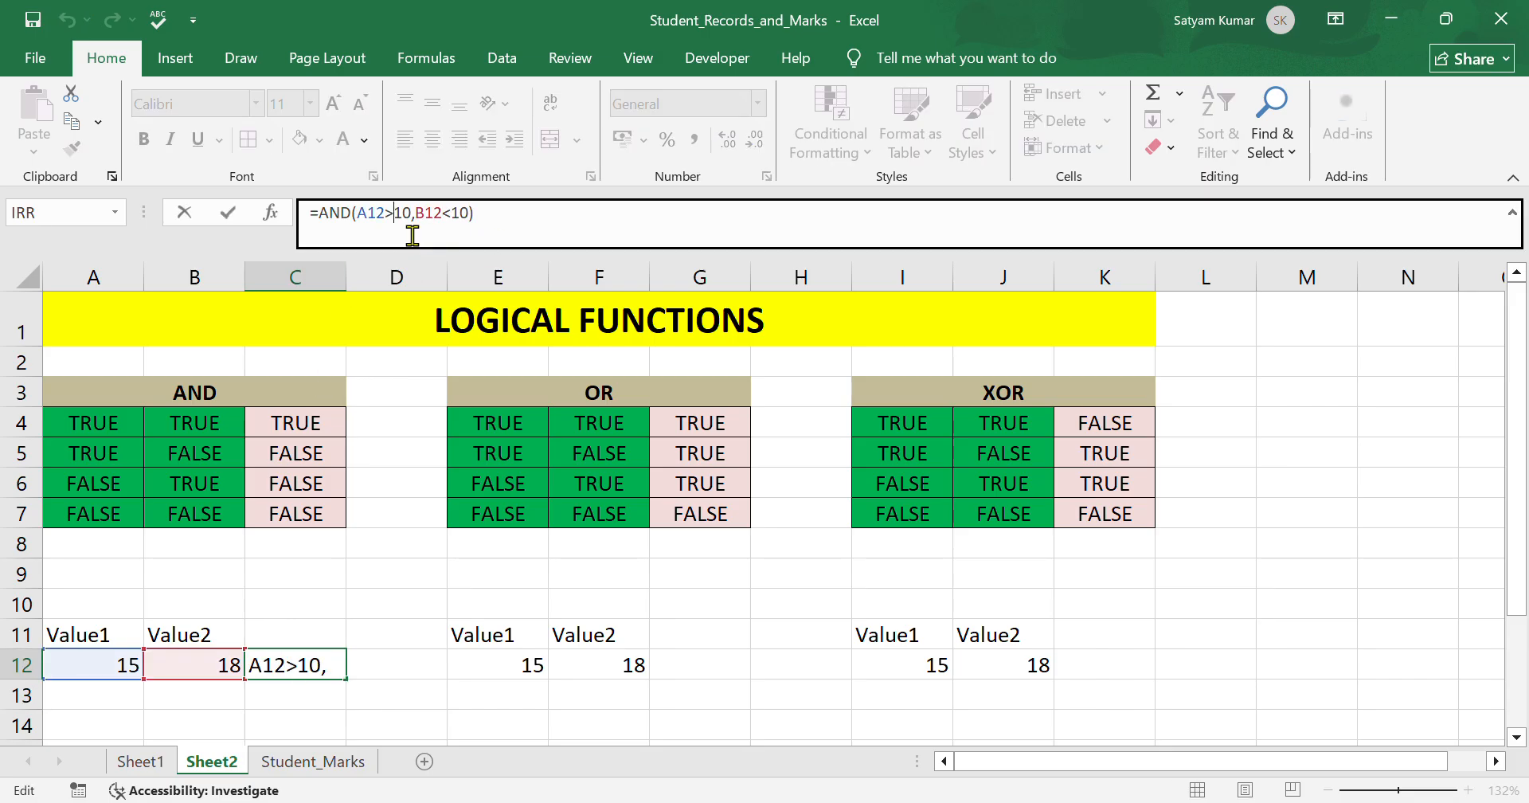
pyautogui.press('BackSpace')
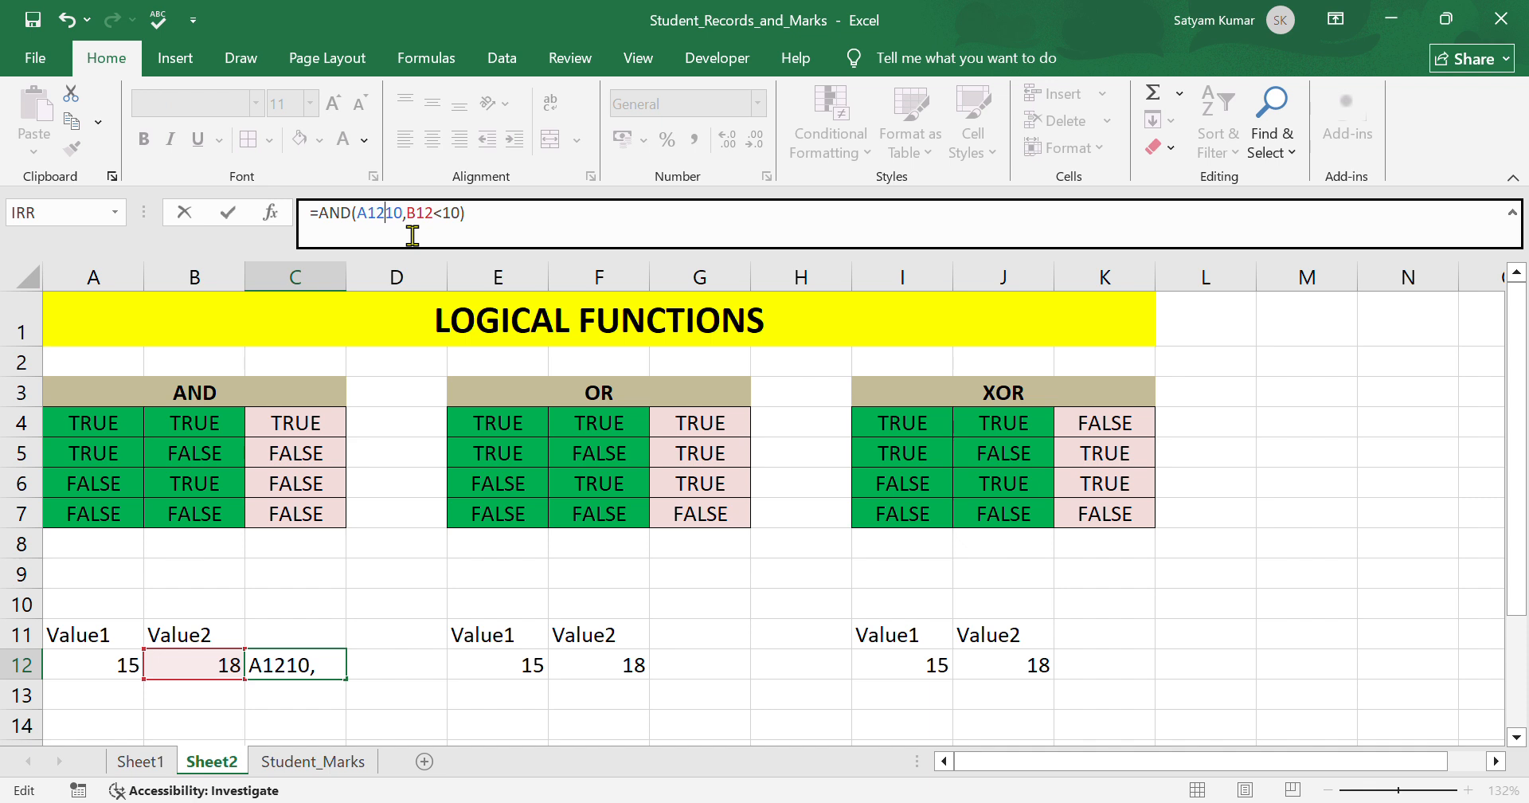
pyautogui.write('<')
pyautogui.press('Right')
pyautogui.press('Right')
pyautogui.press('Right')
pyautogui.press('Right')
pyautogui.press('Right')
pyautogui.press('Right')
pyautogui.press('Right')
pyautogui.press('BackSpace')
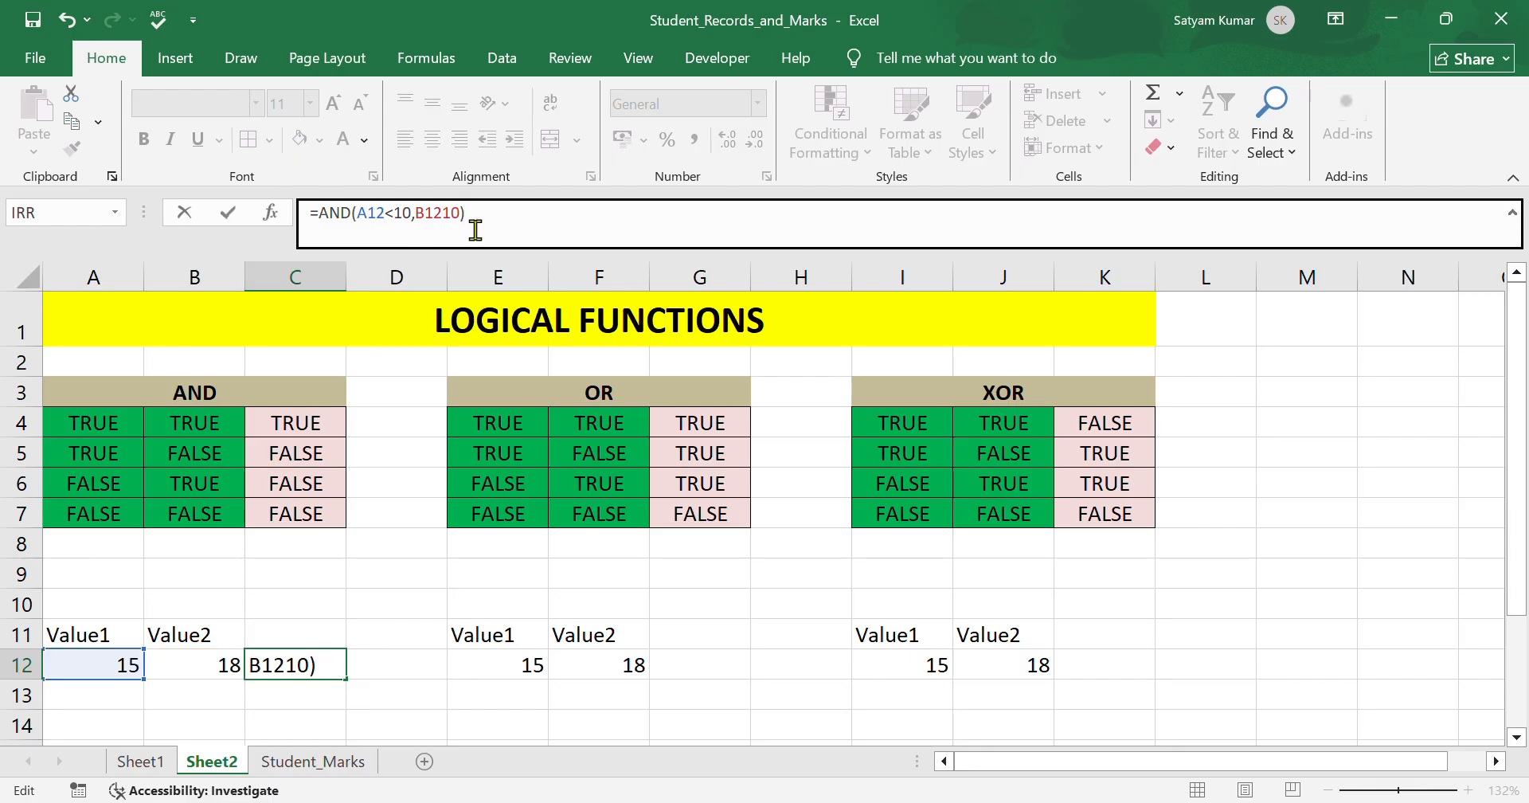
pyautogui.write('>')
pyautogui.click(504, 228)
pyautogui.press('Return')
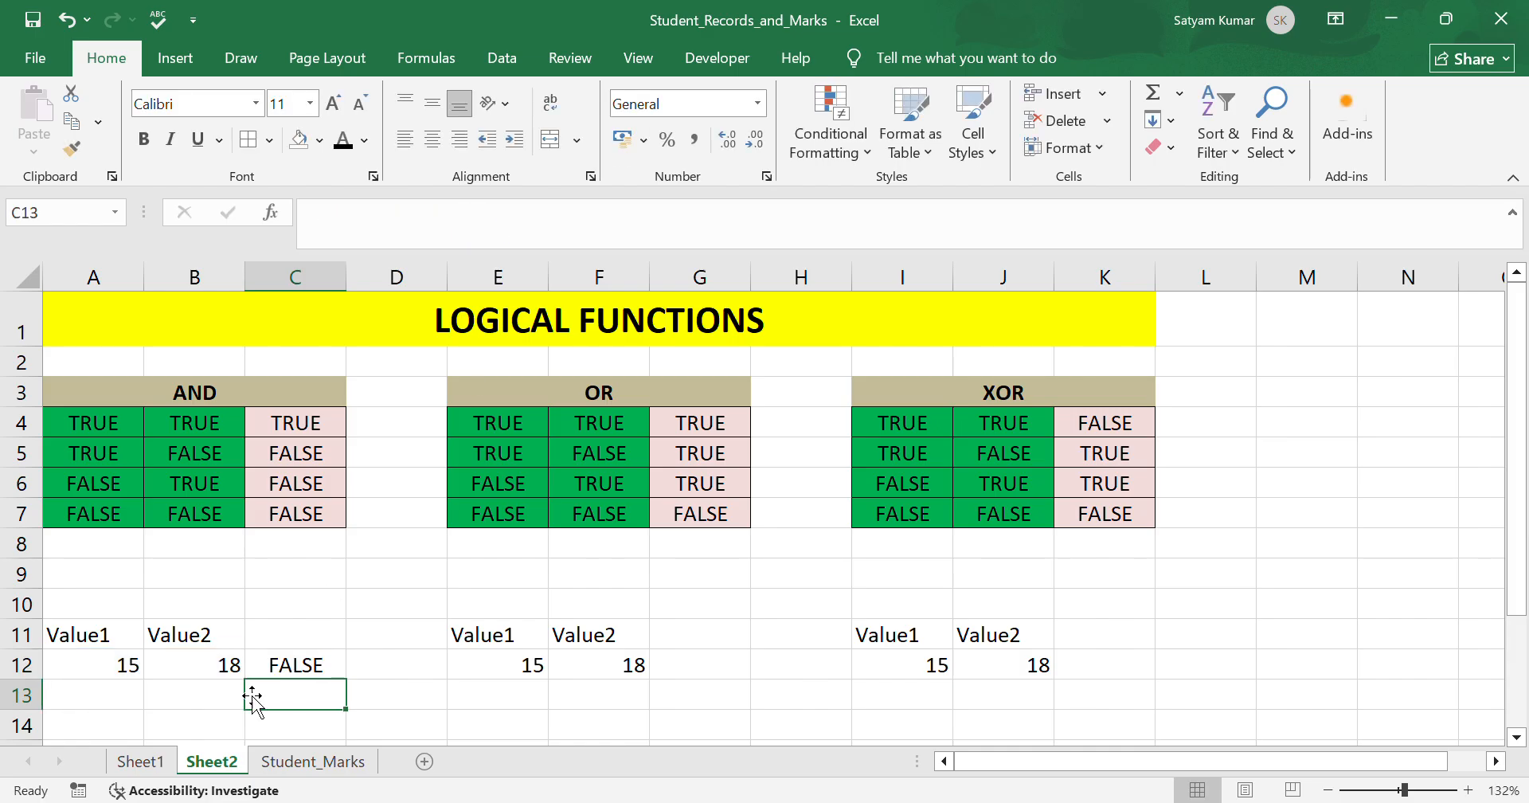
# Change the second condition in C12 so it tests whether B12 is less than 10.
pyautogui.click(316, 670)
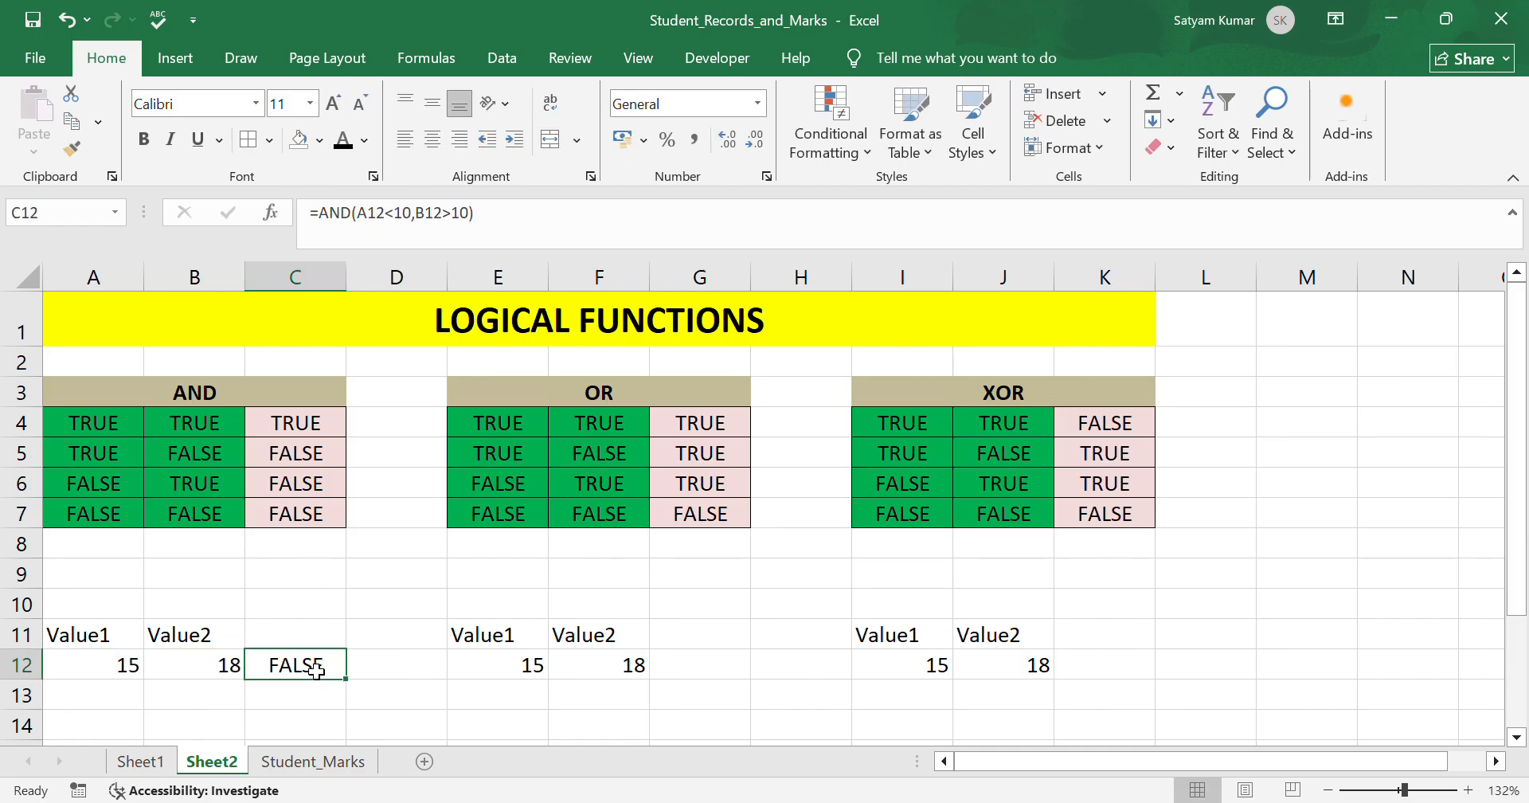
pyautogui.click(469, 234)
pyautogui.press('BackSpace')
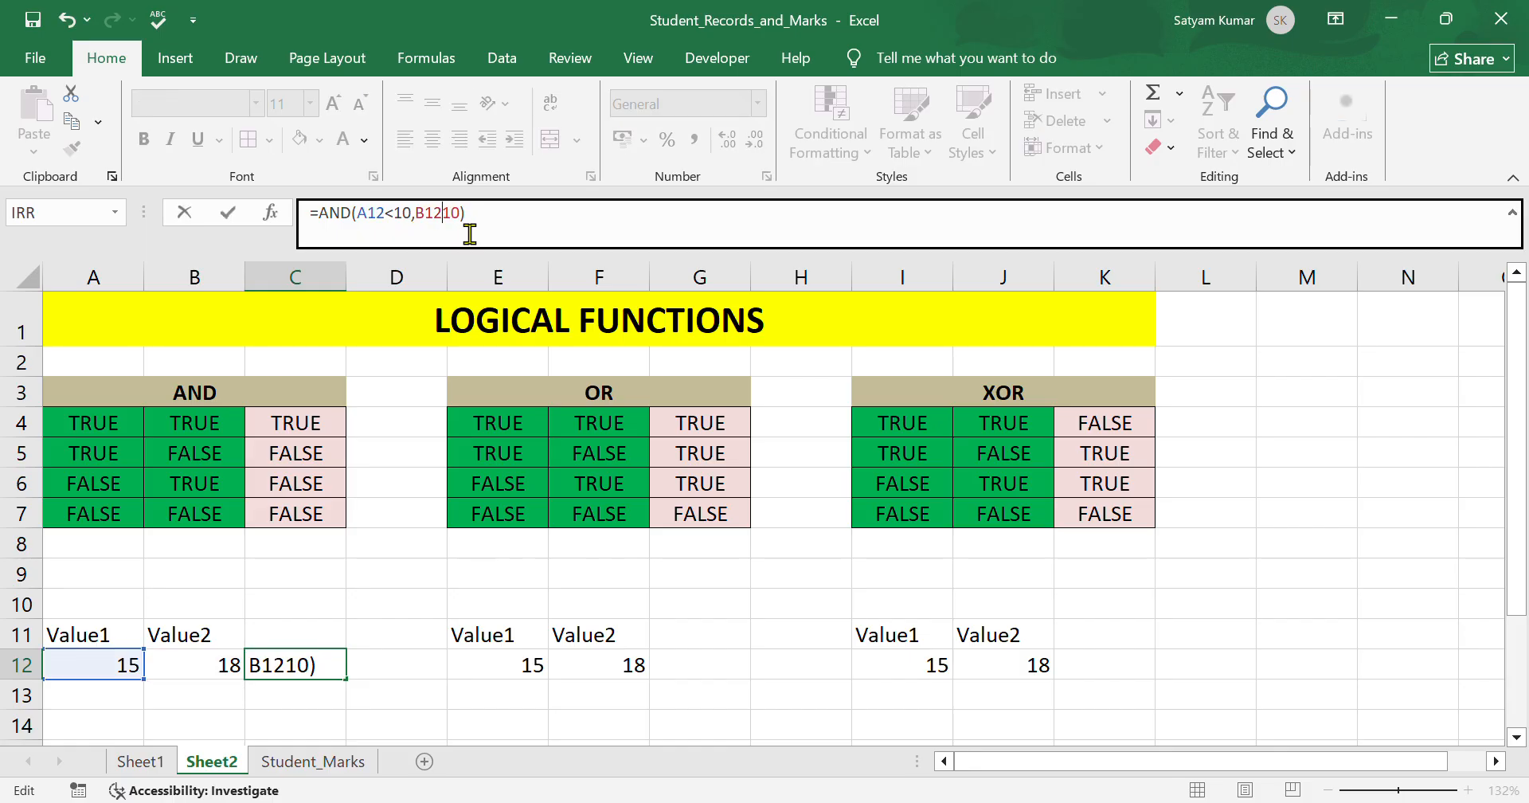
pyautogui.write('<')
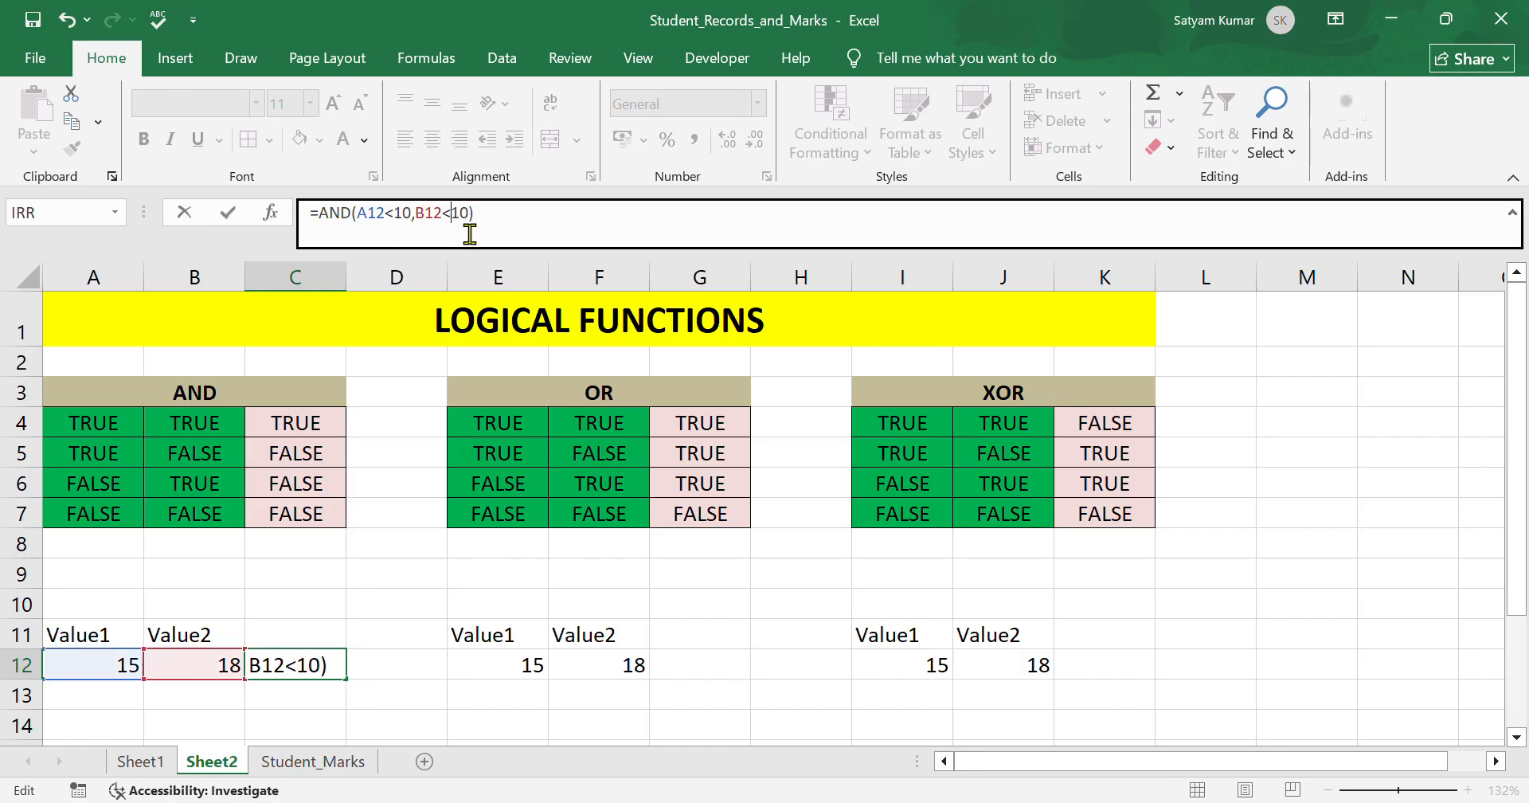
pyautogui.press('Return')
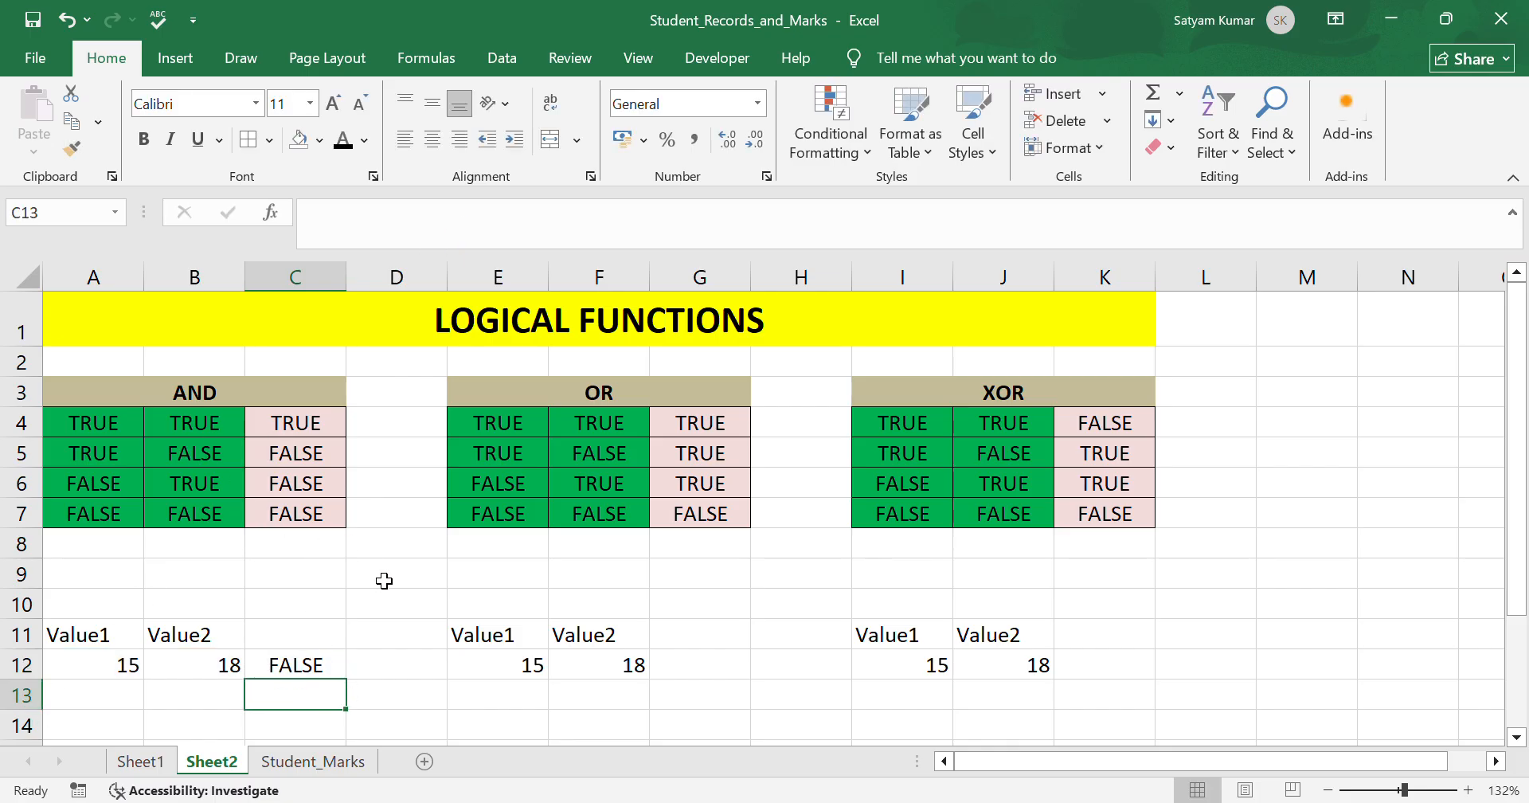
# In G12, enter an OR formula testing whether E12 is greater than 10 or F12 is less than 10.
pyautogui.click(701, 671)
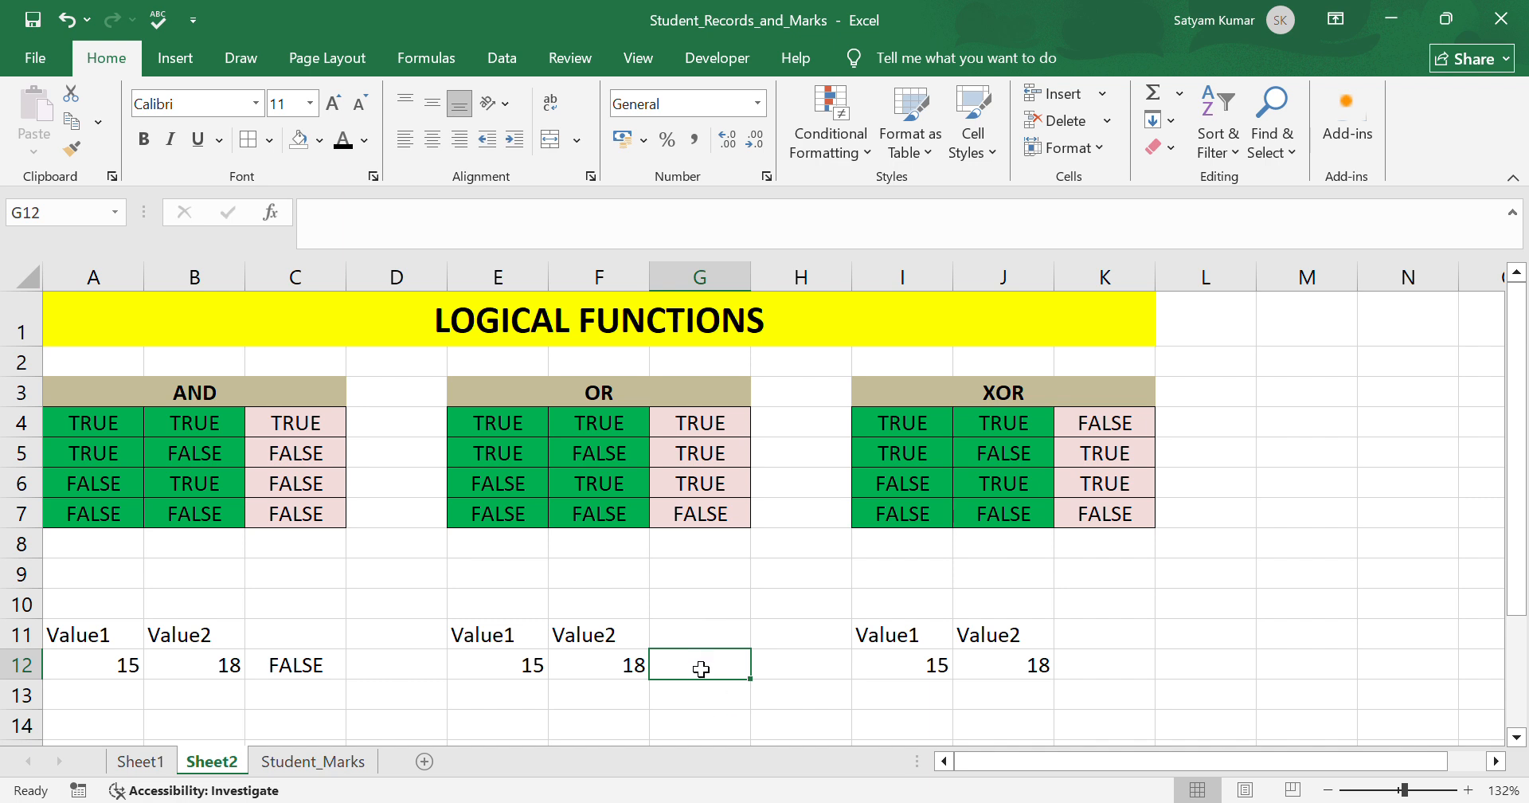
pyautogui.write('=')
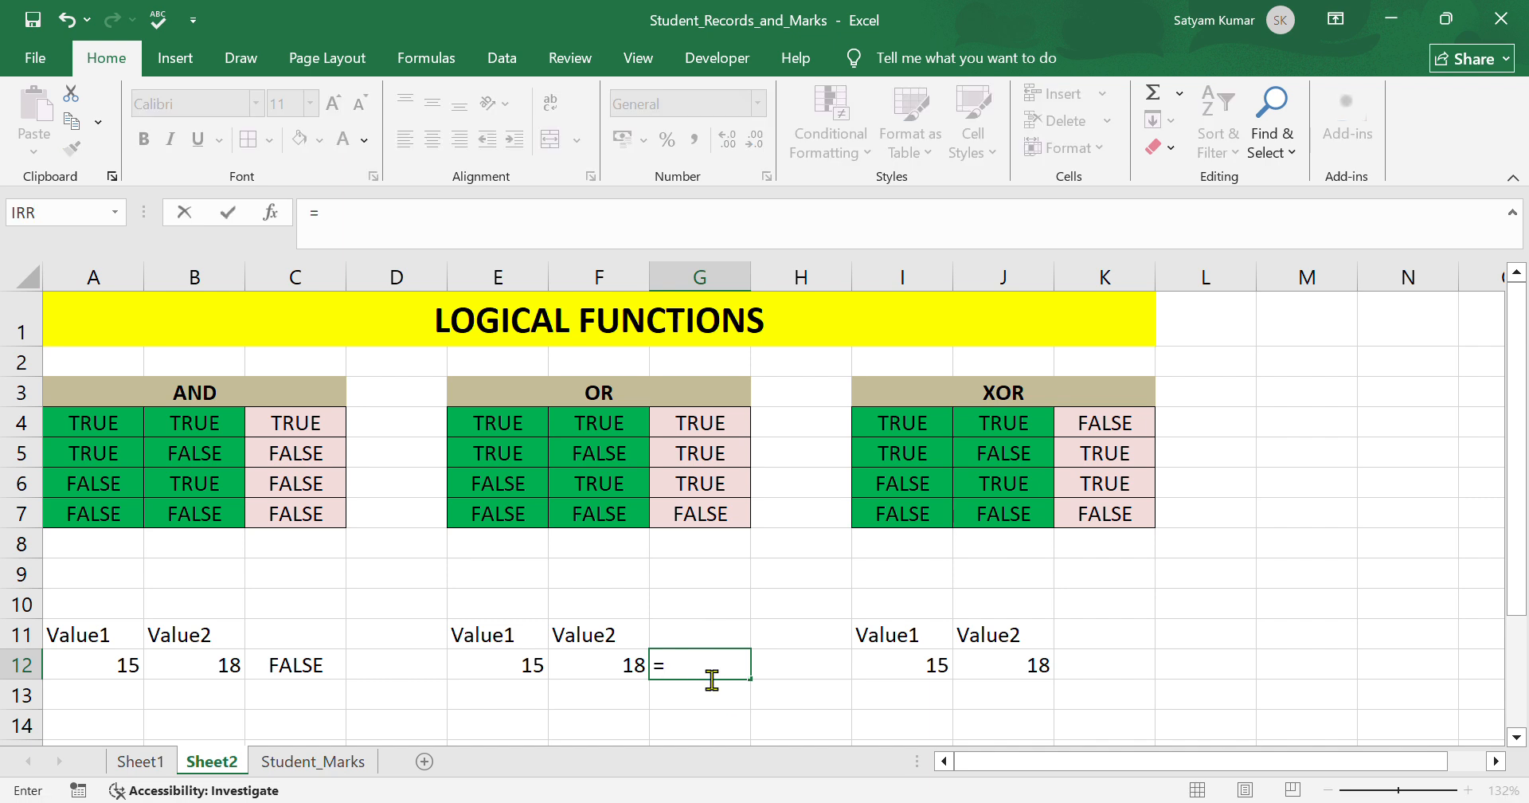
pyautogui.write('OR(')
pyautogui.click(535, 667)
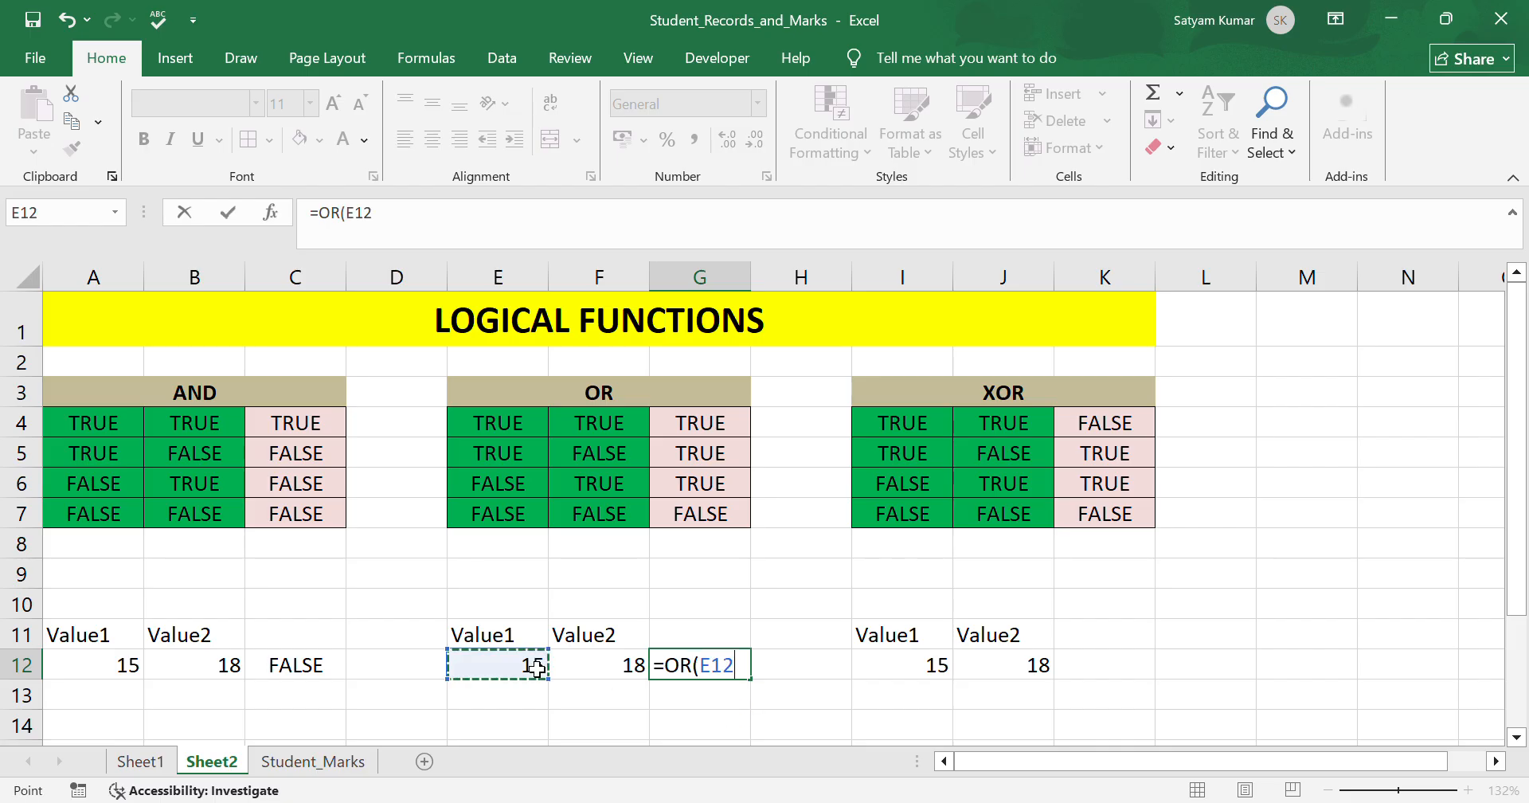
pyautogui.write('>10')
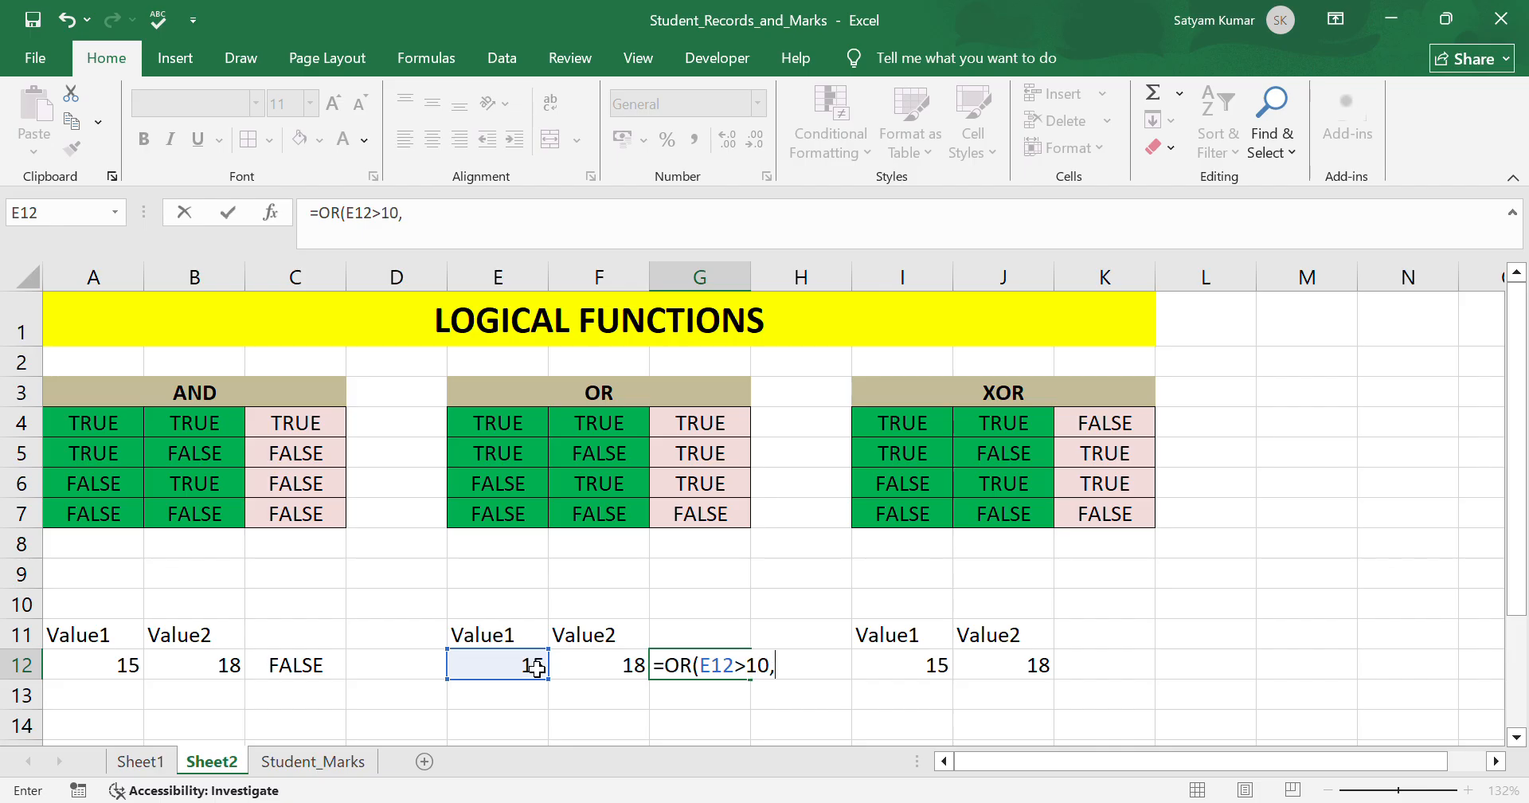
pyautogui.write(',')
pyautogui.click(616, 669)
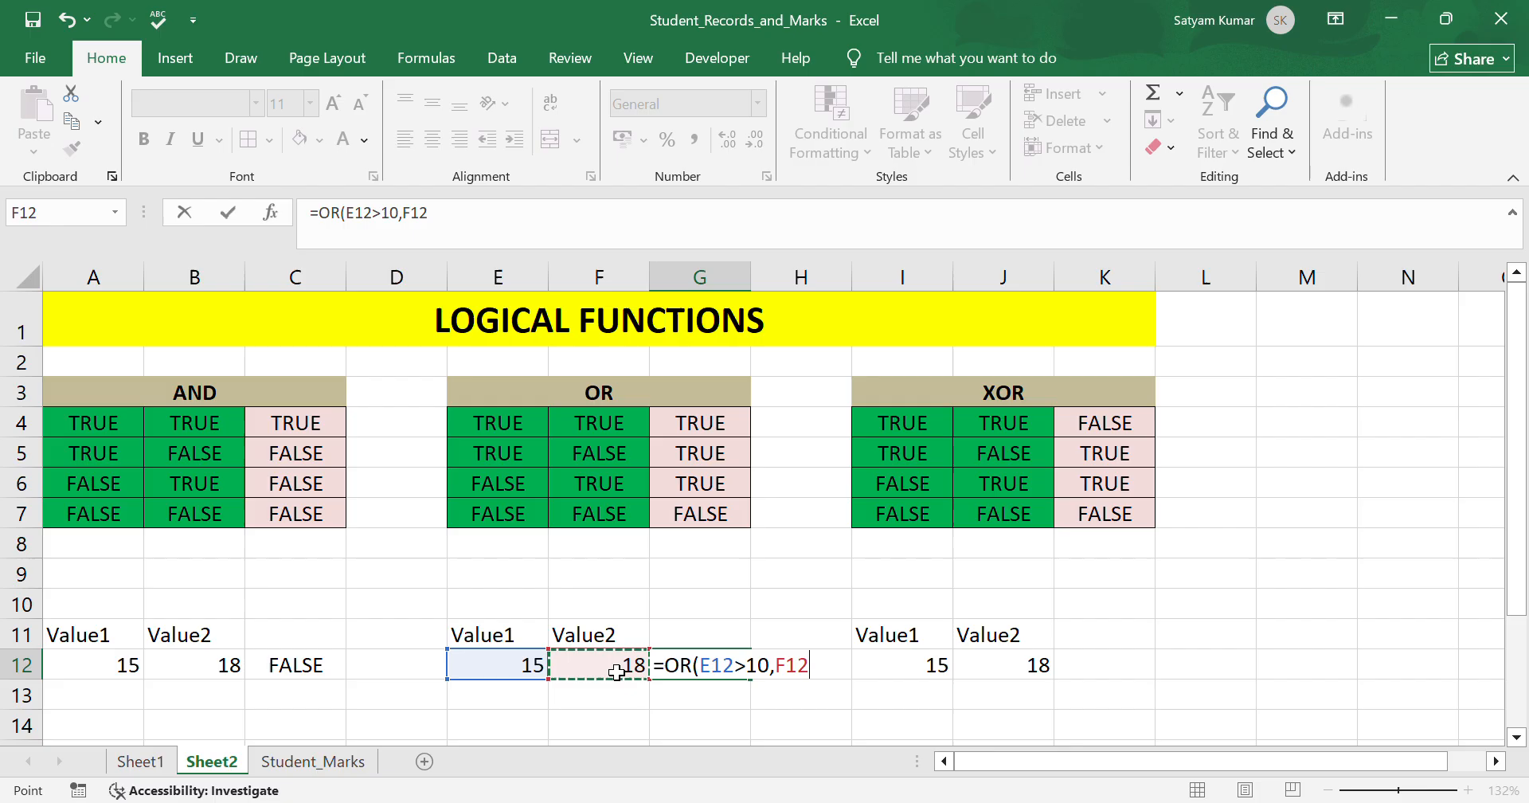
pyautogui.write('<')
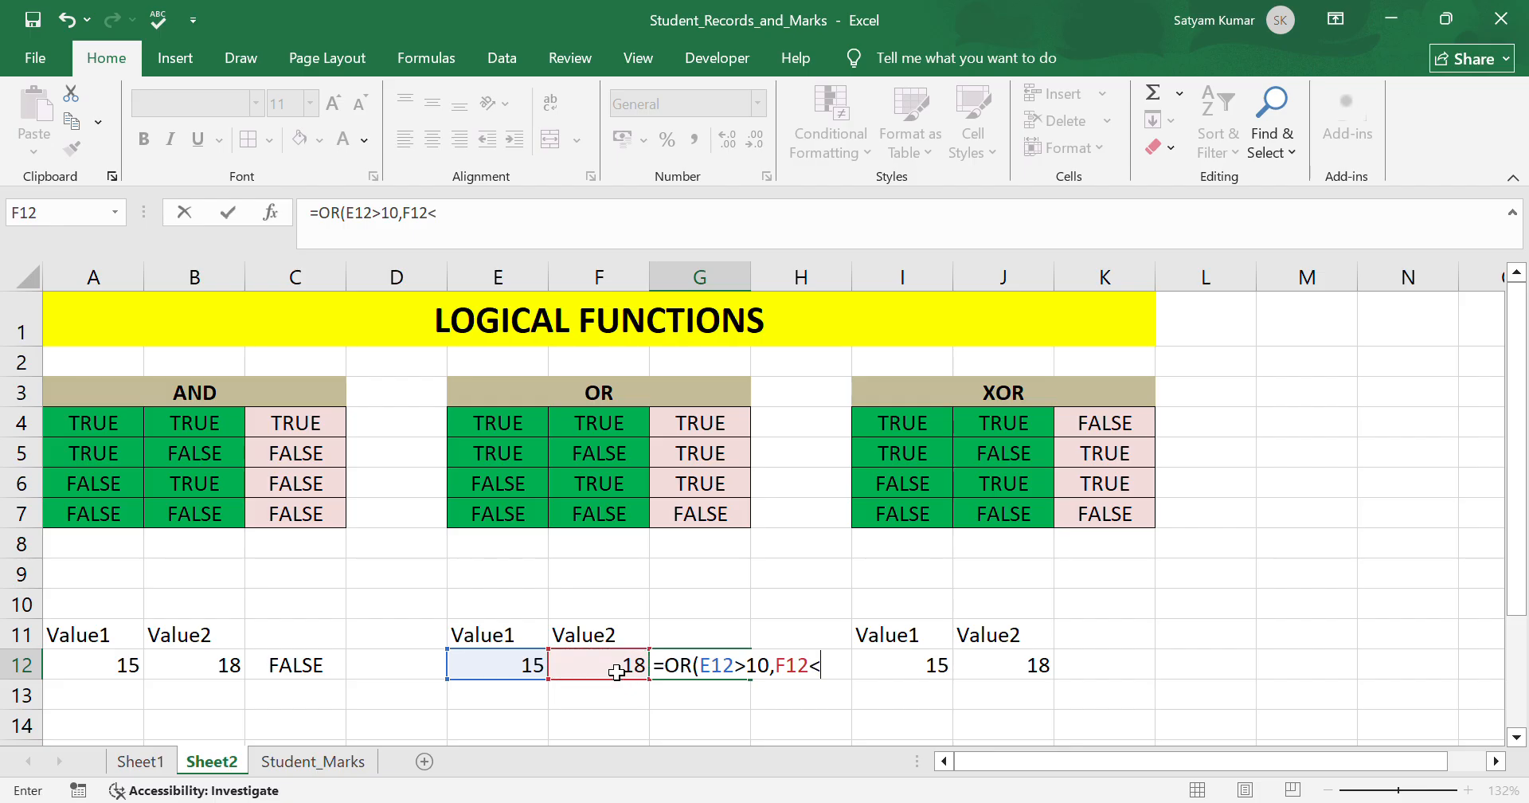
pyautogui.write('10)')
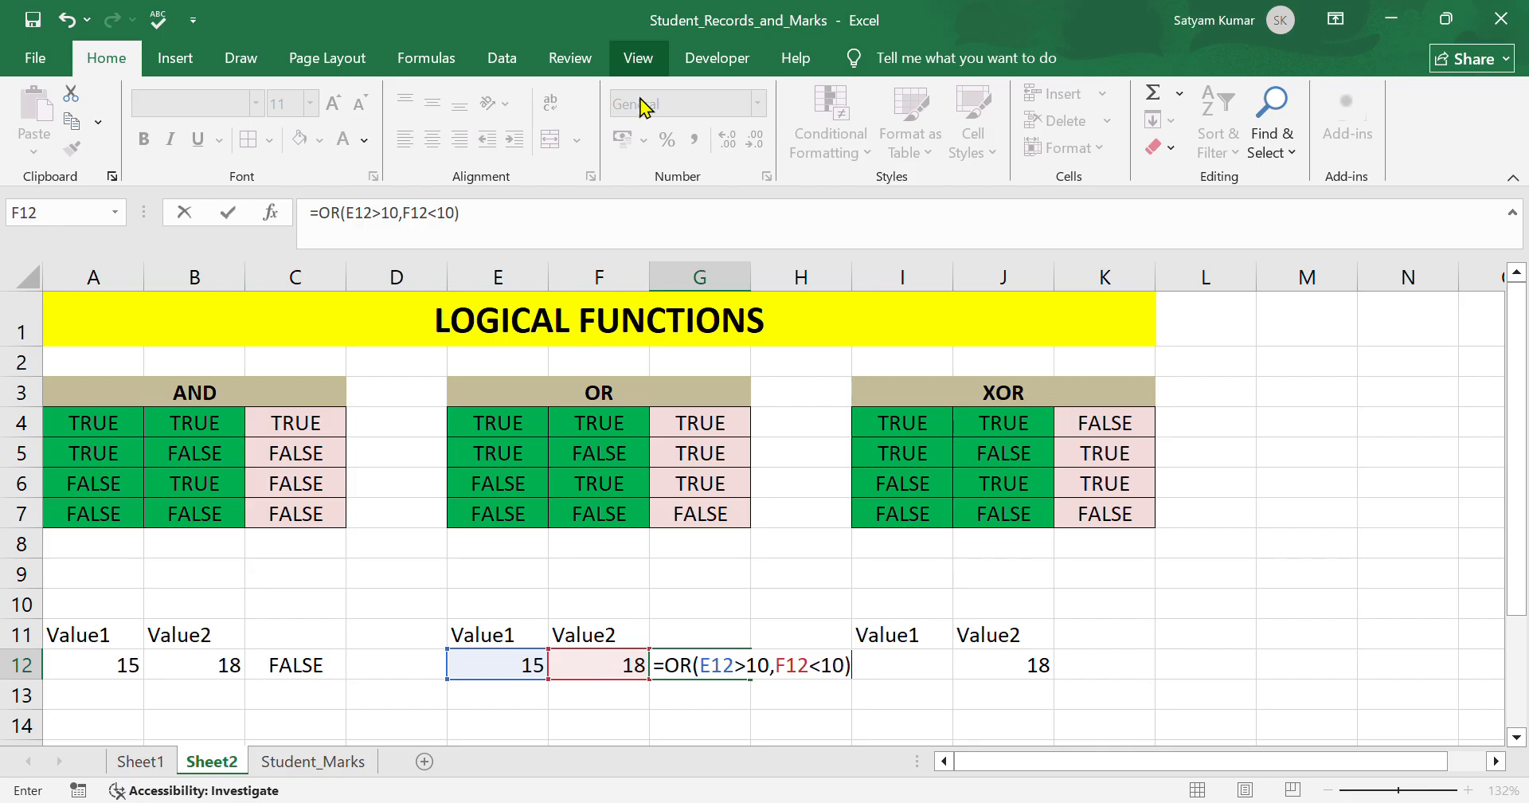
pyautogui.press('Return')
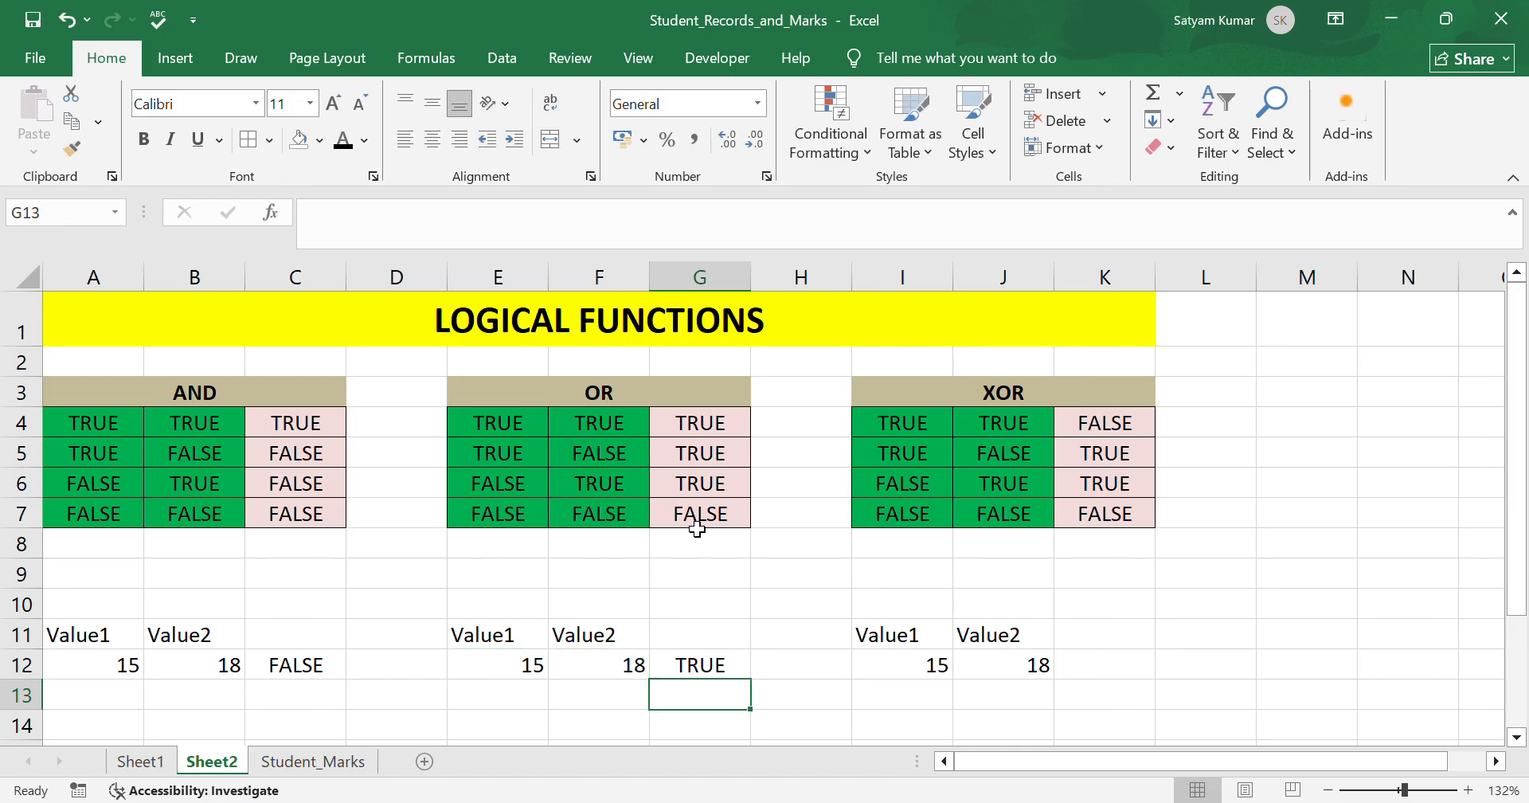
# In K12, enter an XOR formula testing whether I12 is greater than 10 and J12 is greater than 10.
pyautogui.click(1099, 673)
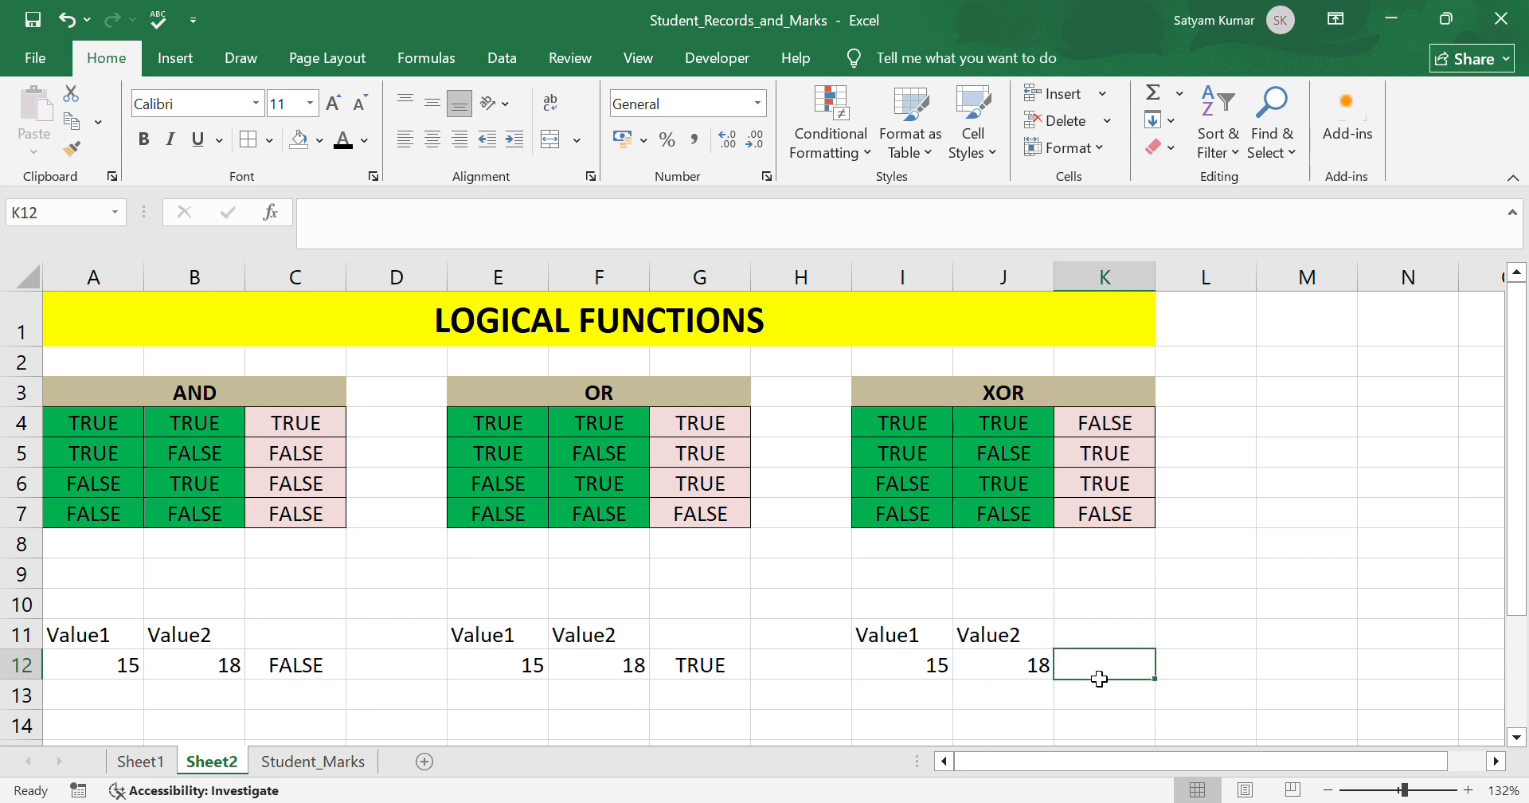
pyautogui.write('=')
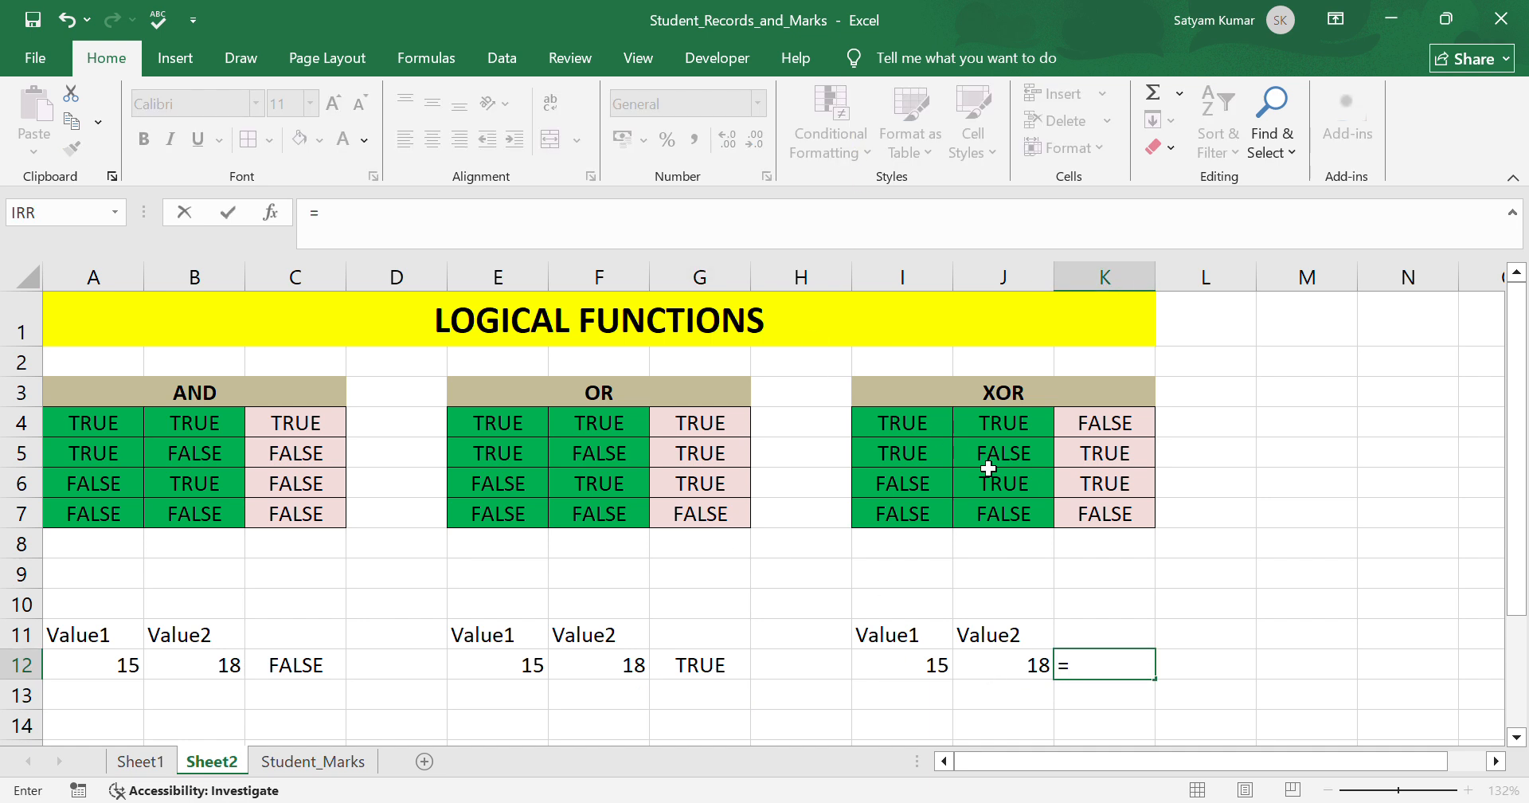
pyautogui.press('BackSpace')
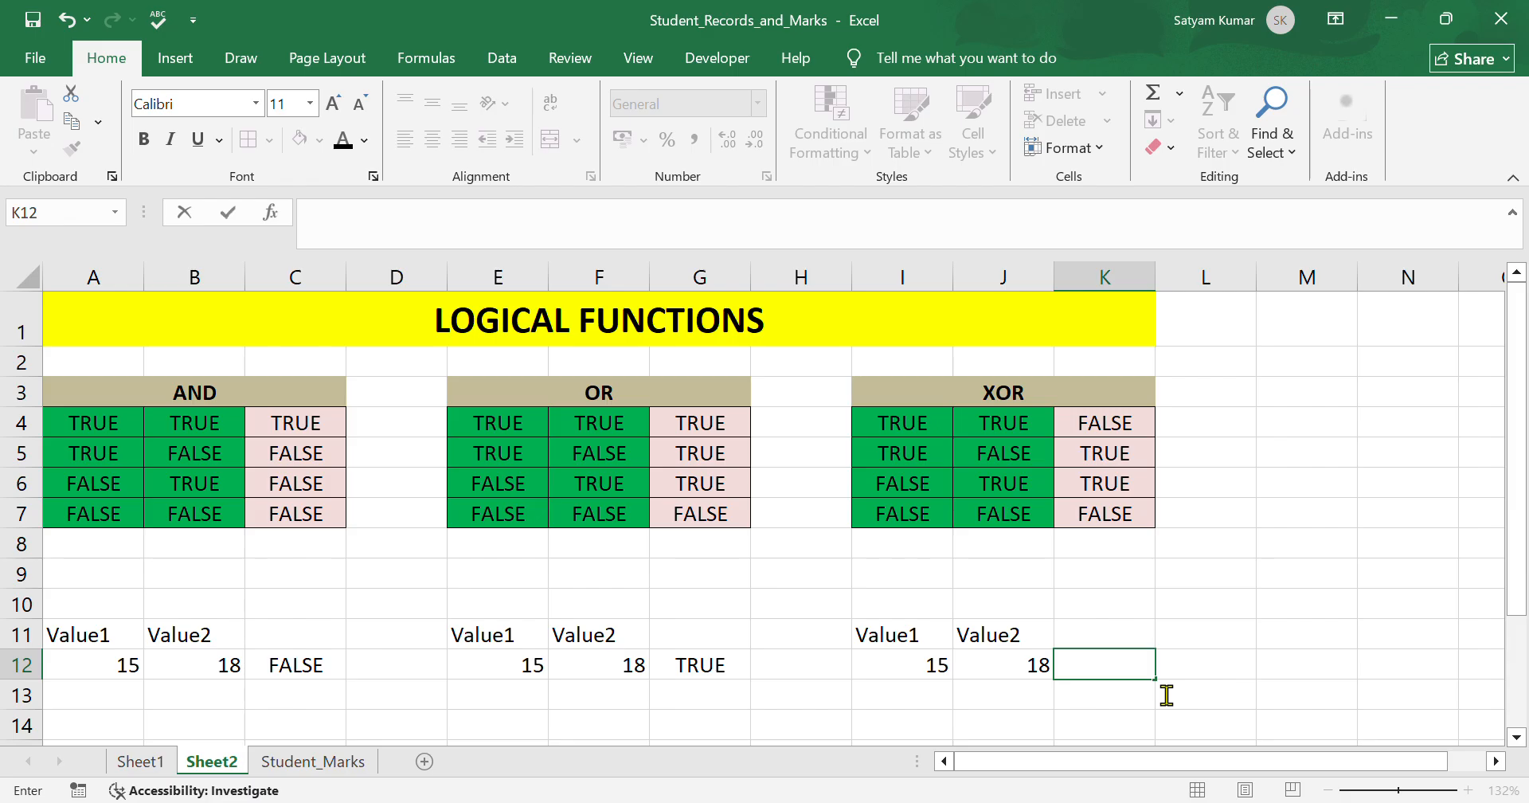
pyautogui.write('=')
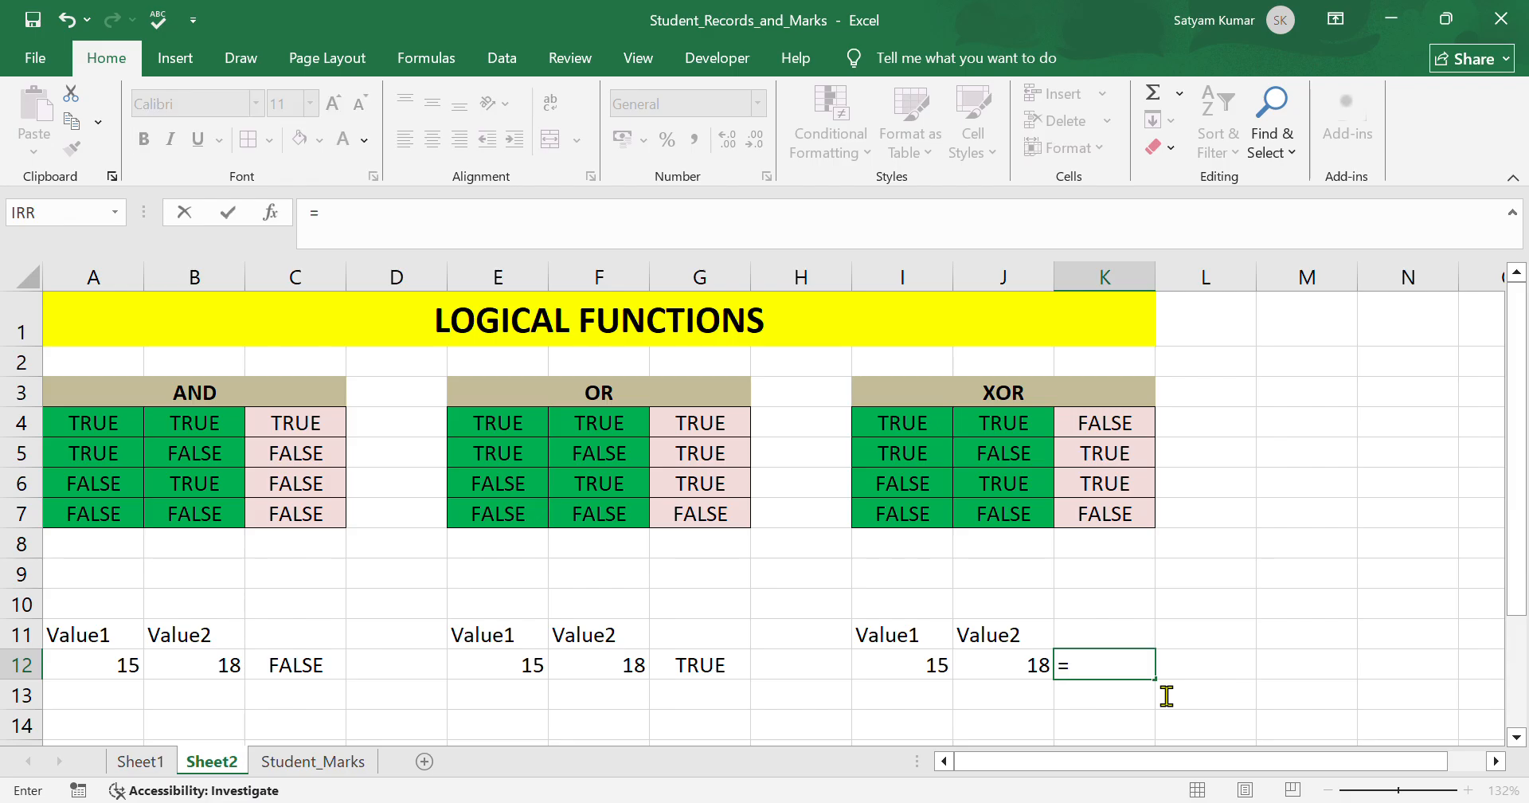
pyautogui.write('XOR(')
pyautogui.click(945, 667)
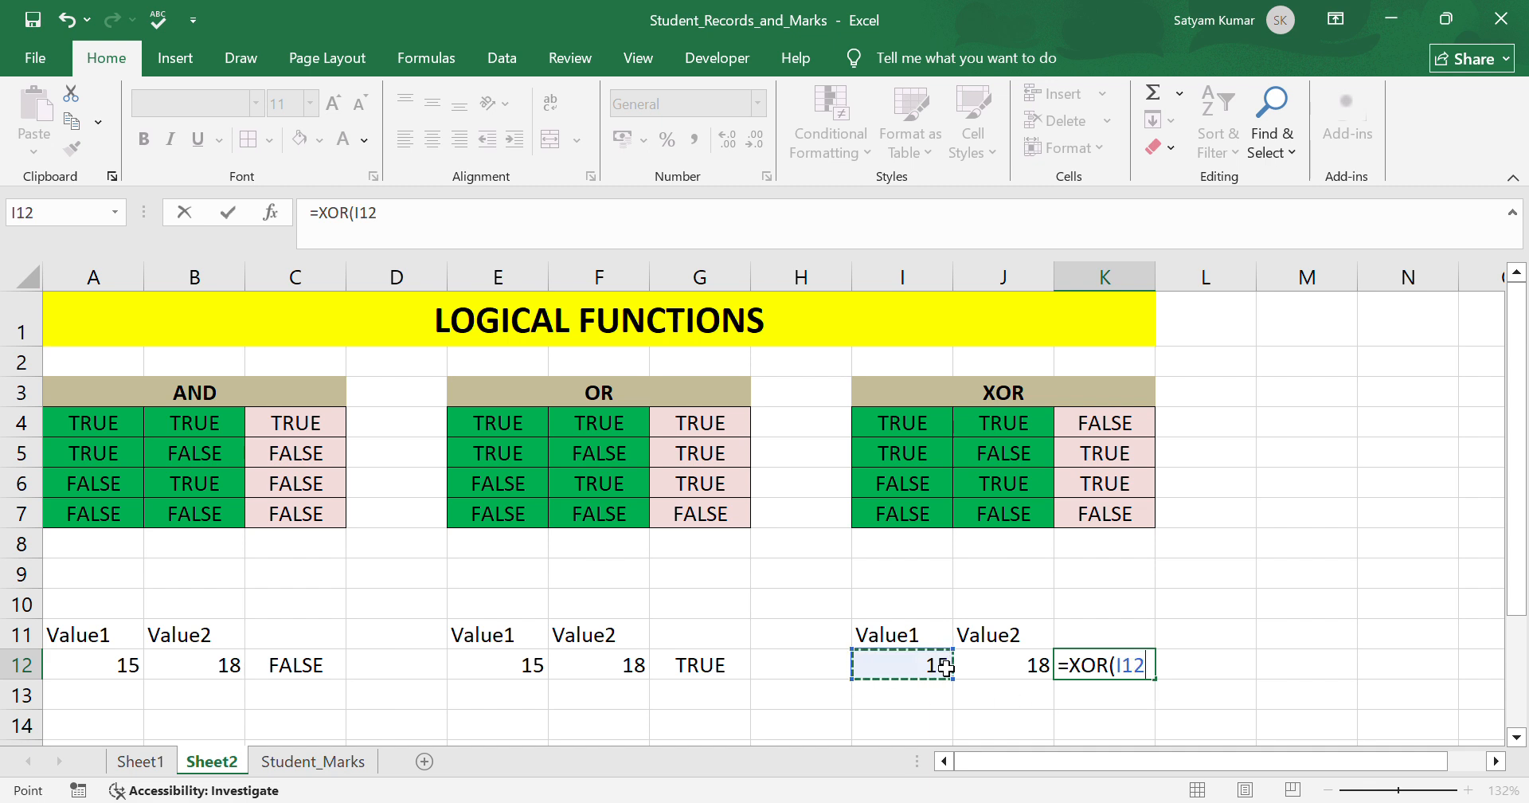
pyautogui.write('>10,')
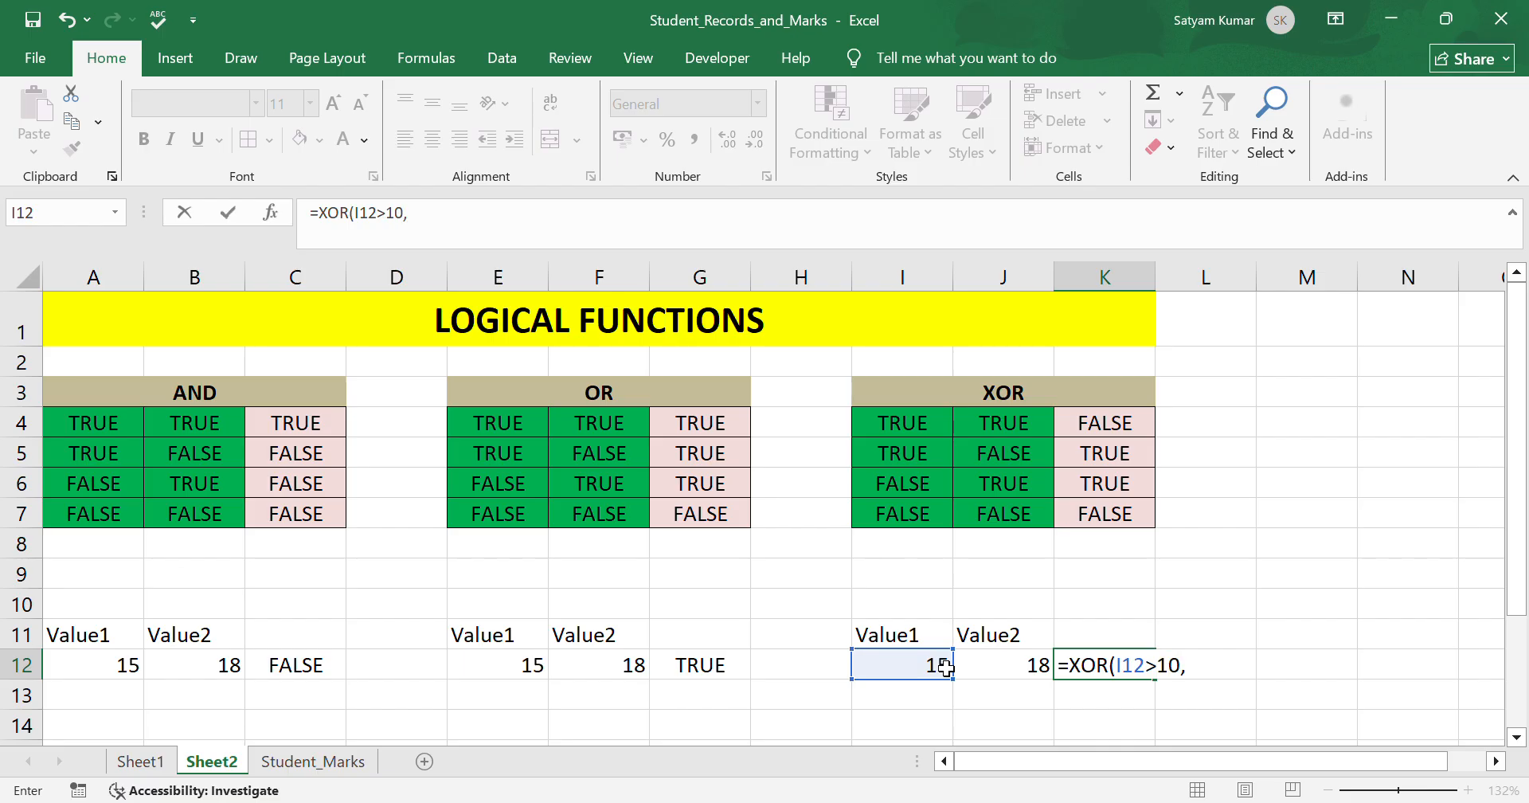
pyautogui.click(1008, 673)
pyautogui.write('>10')
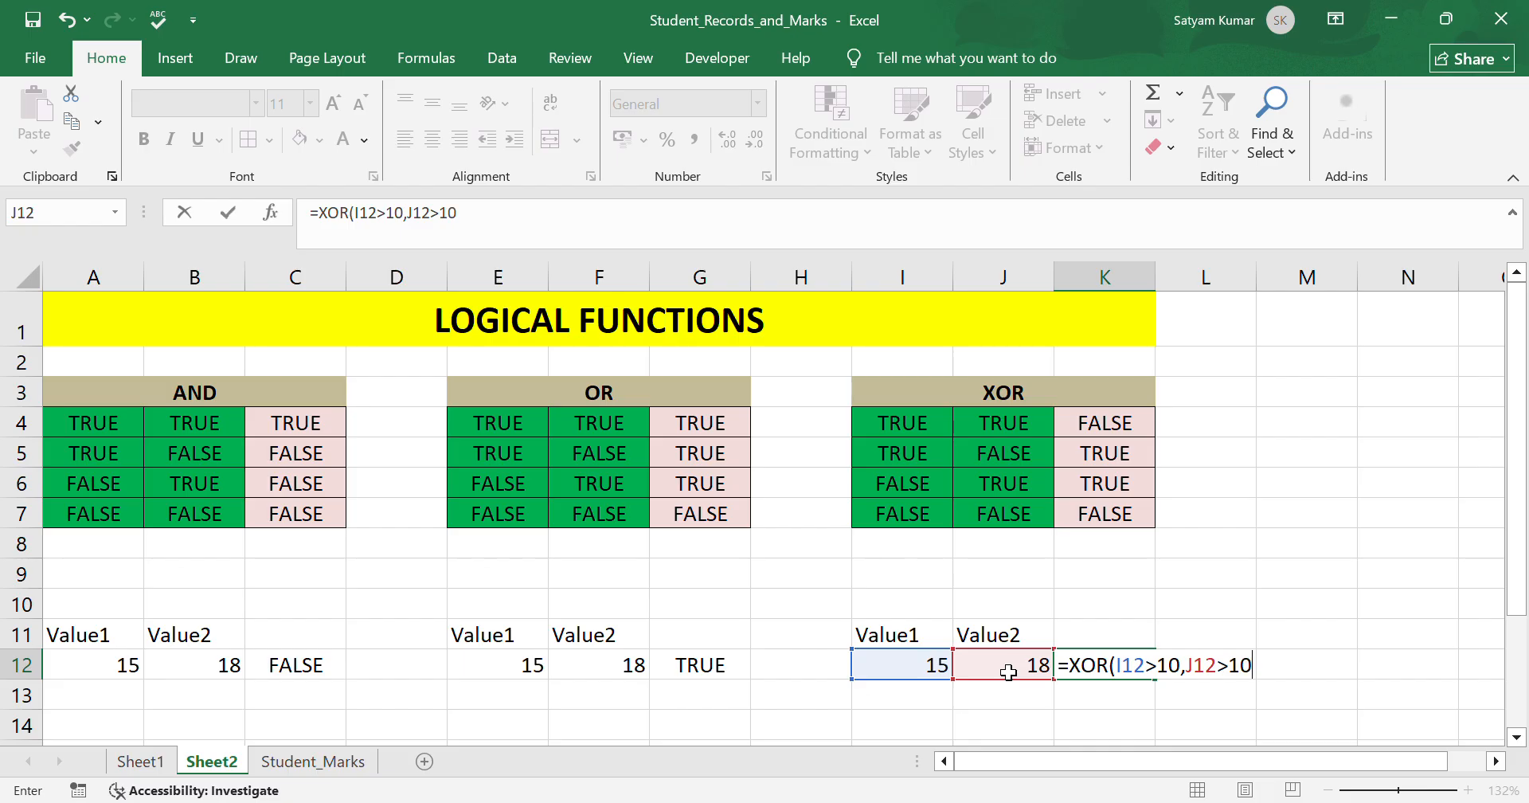
pyautogui.write(')')
pyautogui.press('Return')
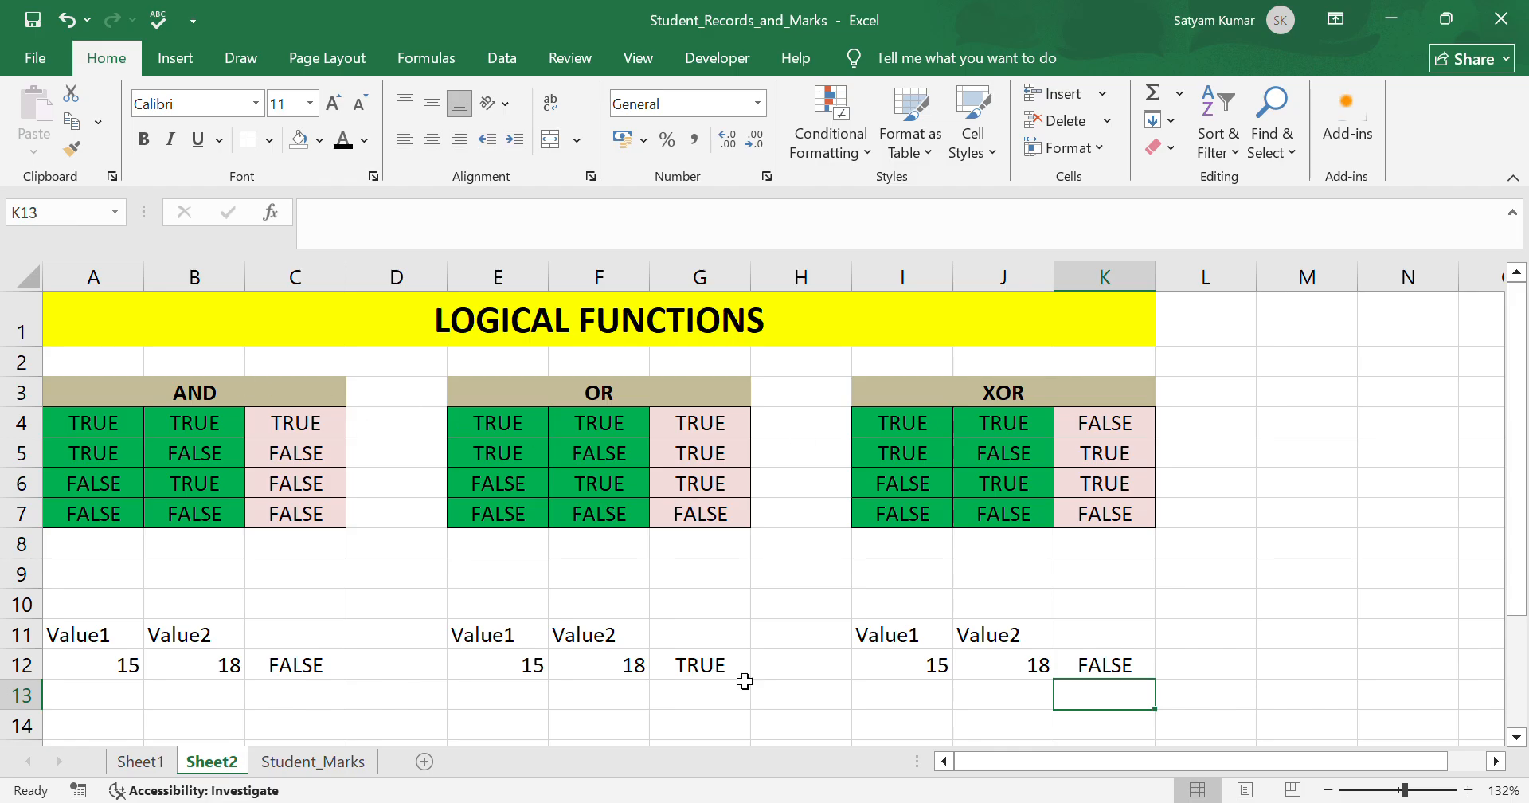
# Switch to the Student_Marks sheet and review the subject marks, total and percentage columns.
pyautogui.click(315, 764)
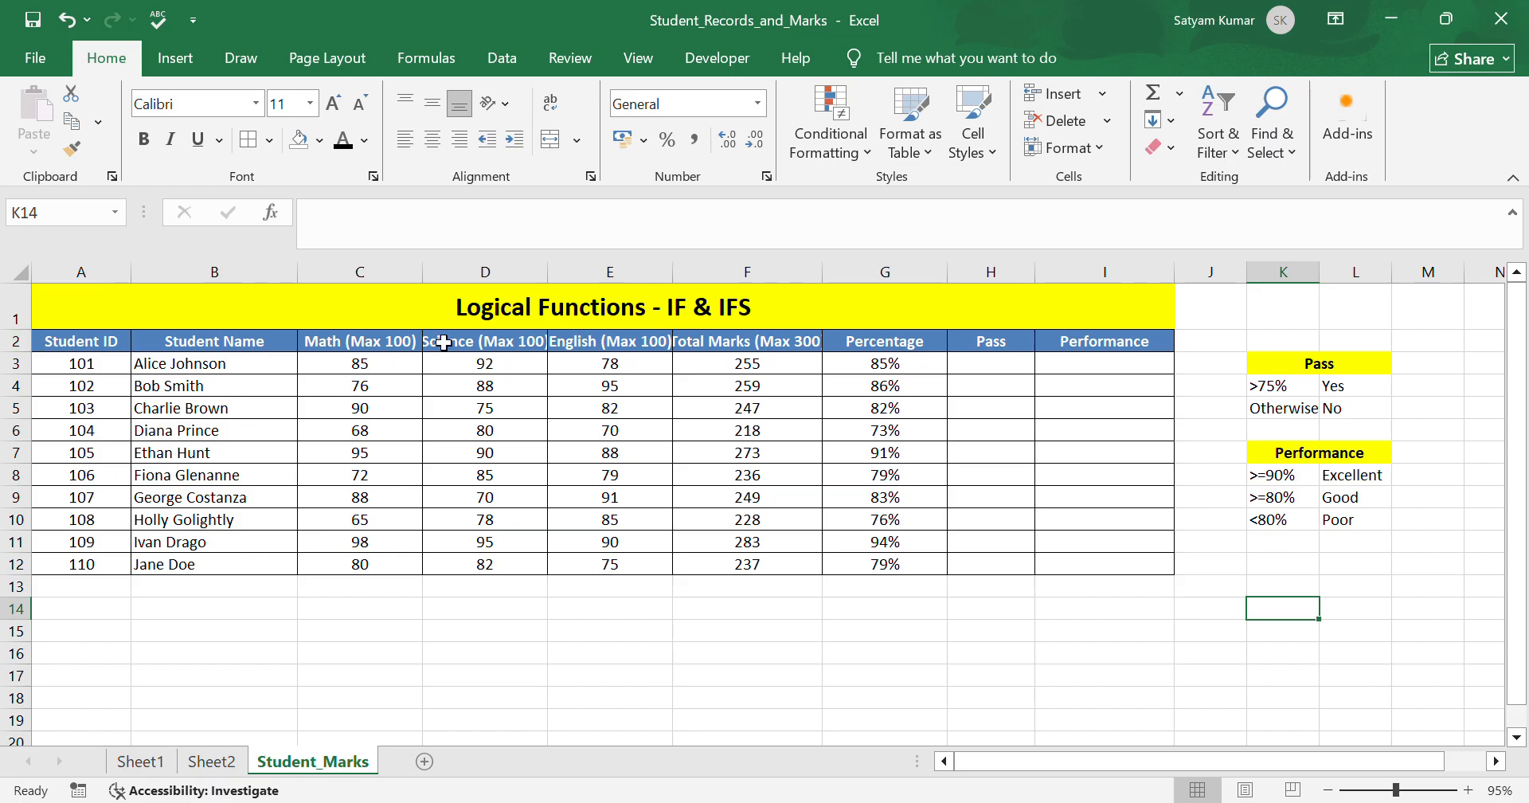
pyautogui.moveTo(368, 373); pyautogui.dragTo(418, 521)
pyautogui.moveTo(529, 373); pyautogui.dragTo(516, 567)
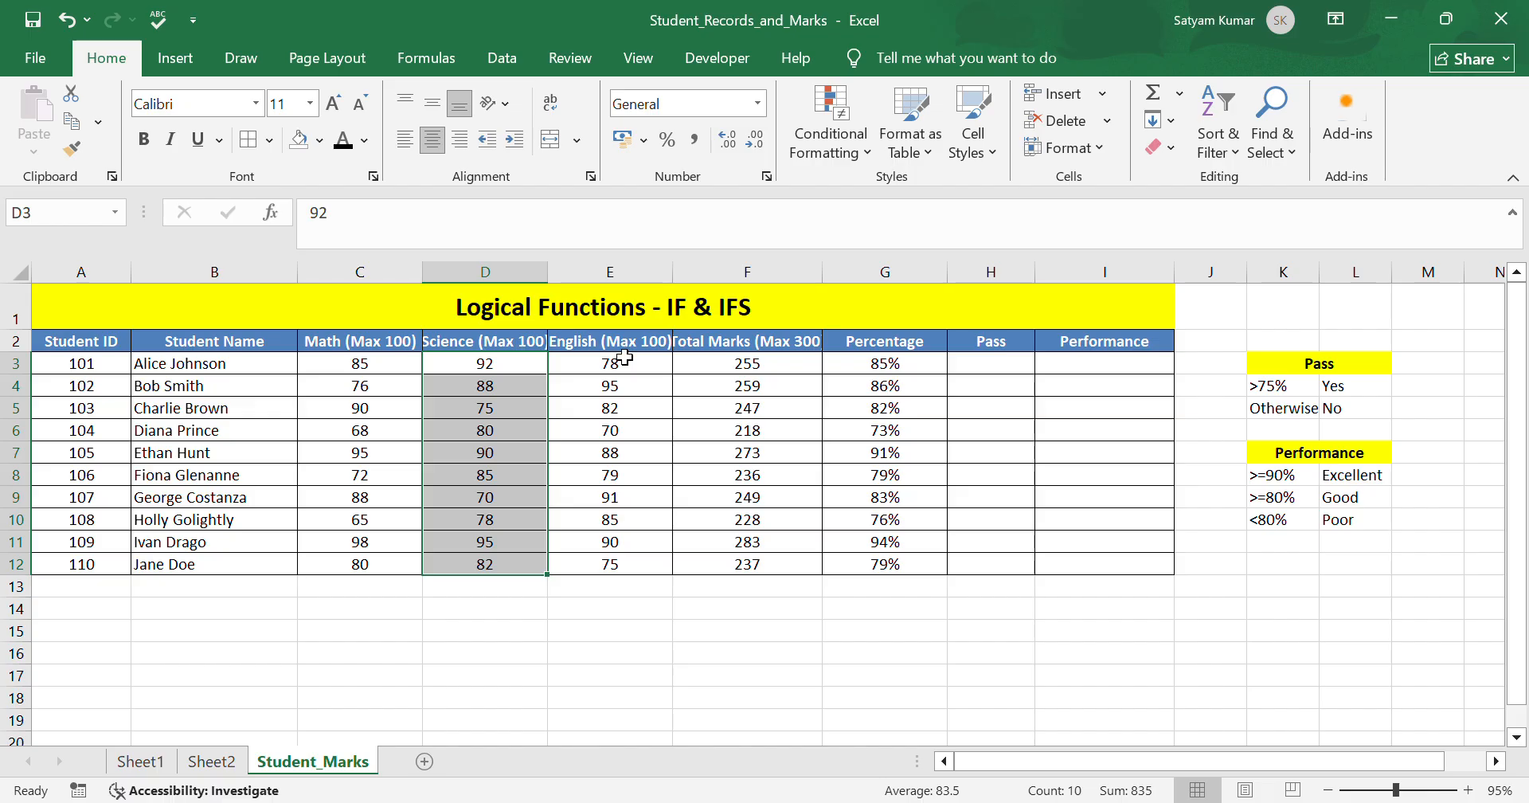
pyautogui.moveTo(625, 363); pyautogui.dragTo(616, 567)
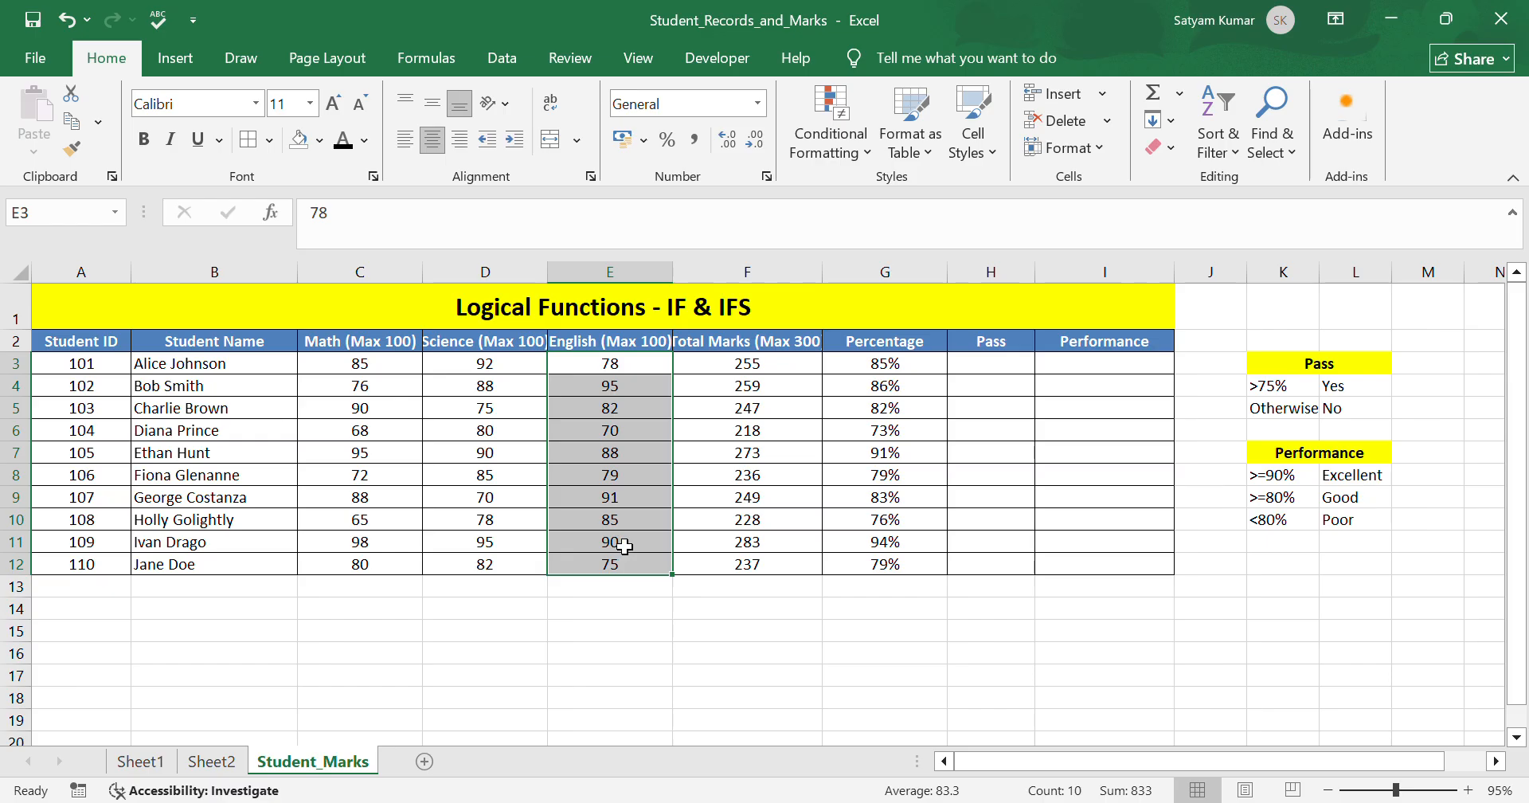
pyautogui.click(745, 653)
pyautogui.moveTo(792, 365); pyautogui.dragTo(799, 567)
pyautogui.moveTo(342, 363); pyautogui.dragTo(594, 384)
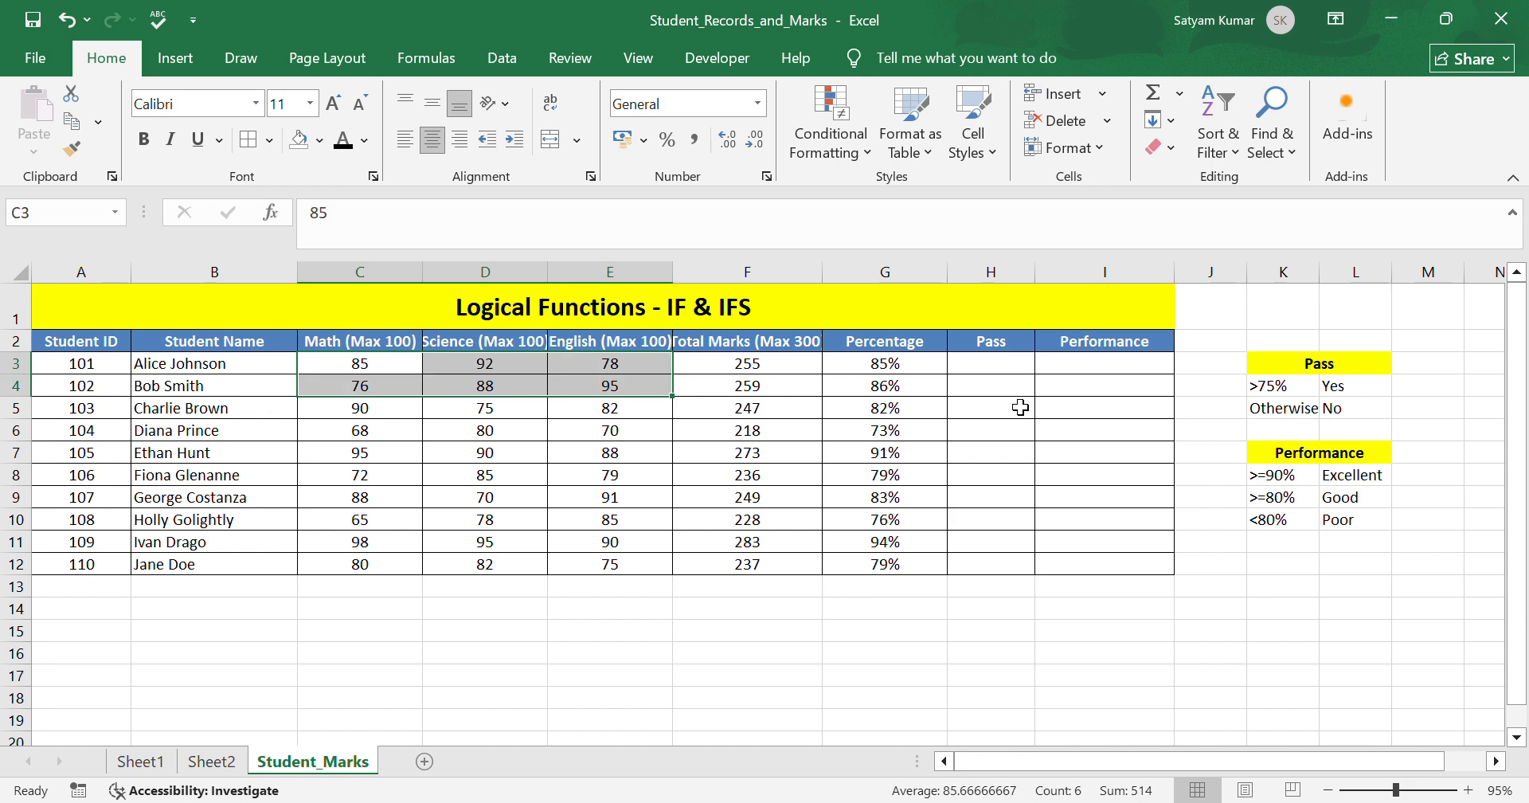
pyautogui.click(983, 402)
pyautogui.click(922, 373)
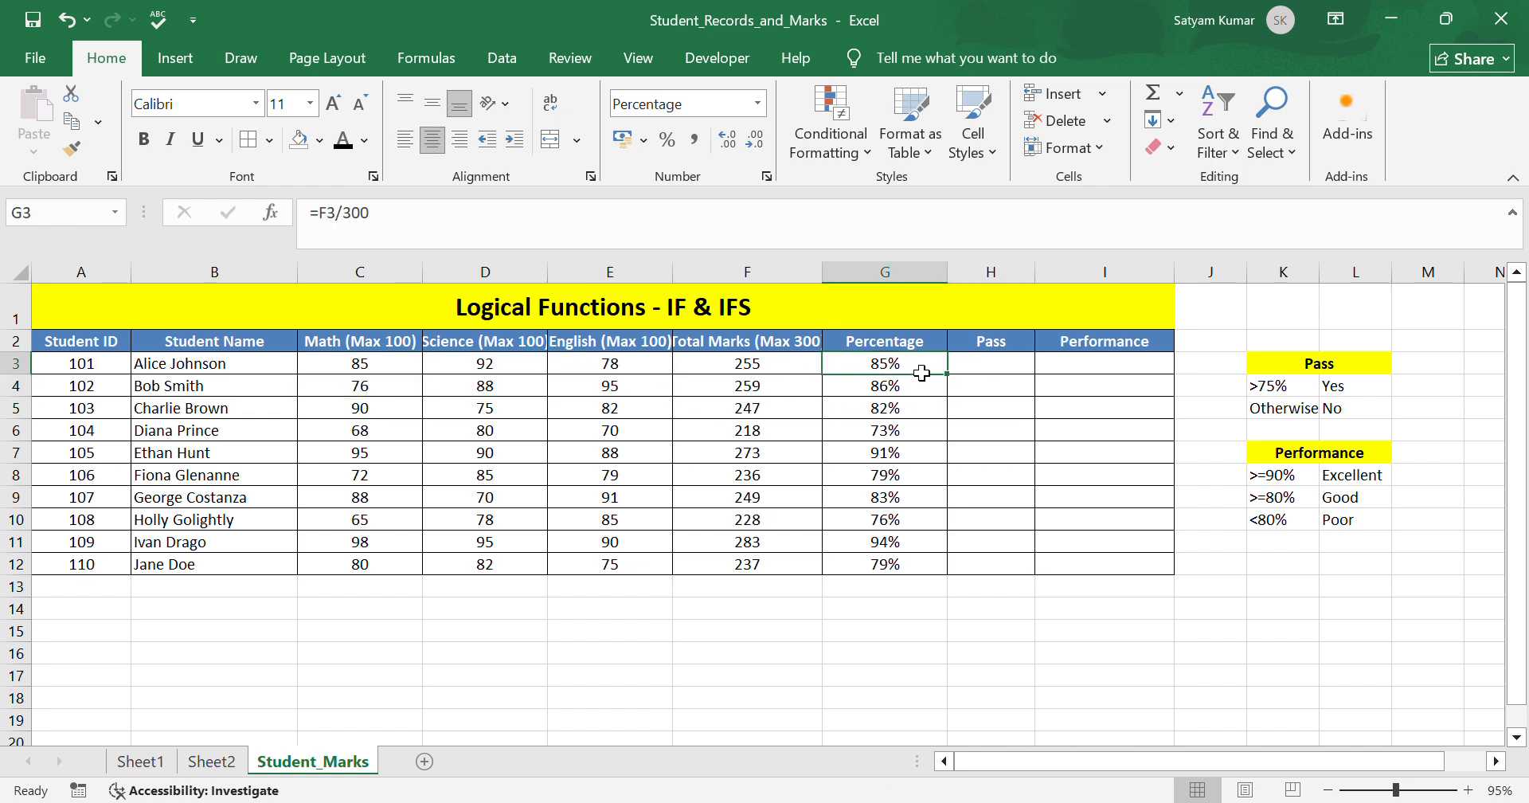
# In H3, enter an IF formula returning "Yes" when G3 exceeds 75%, otherwise "No", and fill it down to H12.
pyautogui.click(1006, 366)
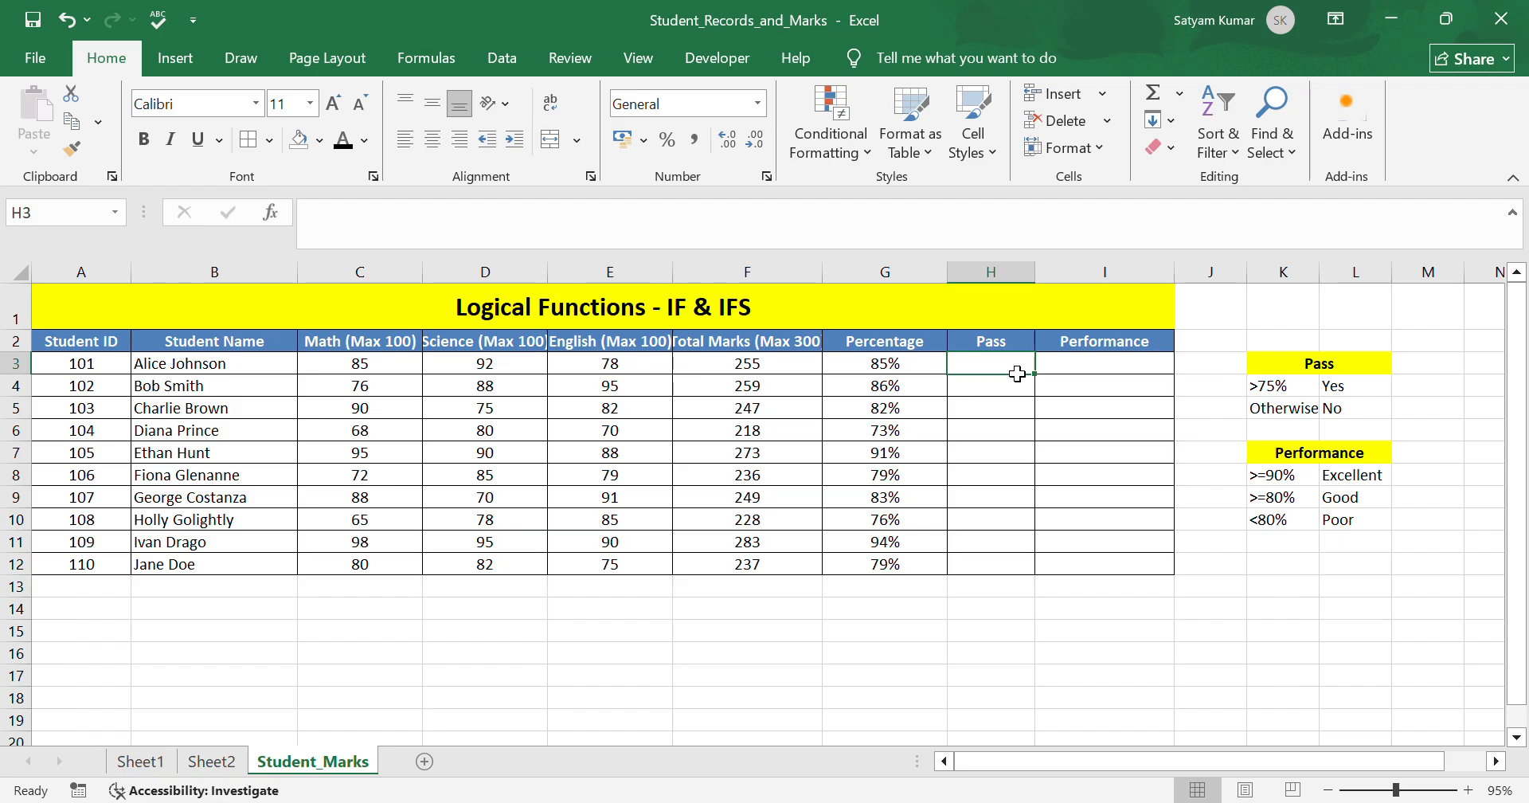
pyautogui.write('=')
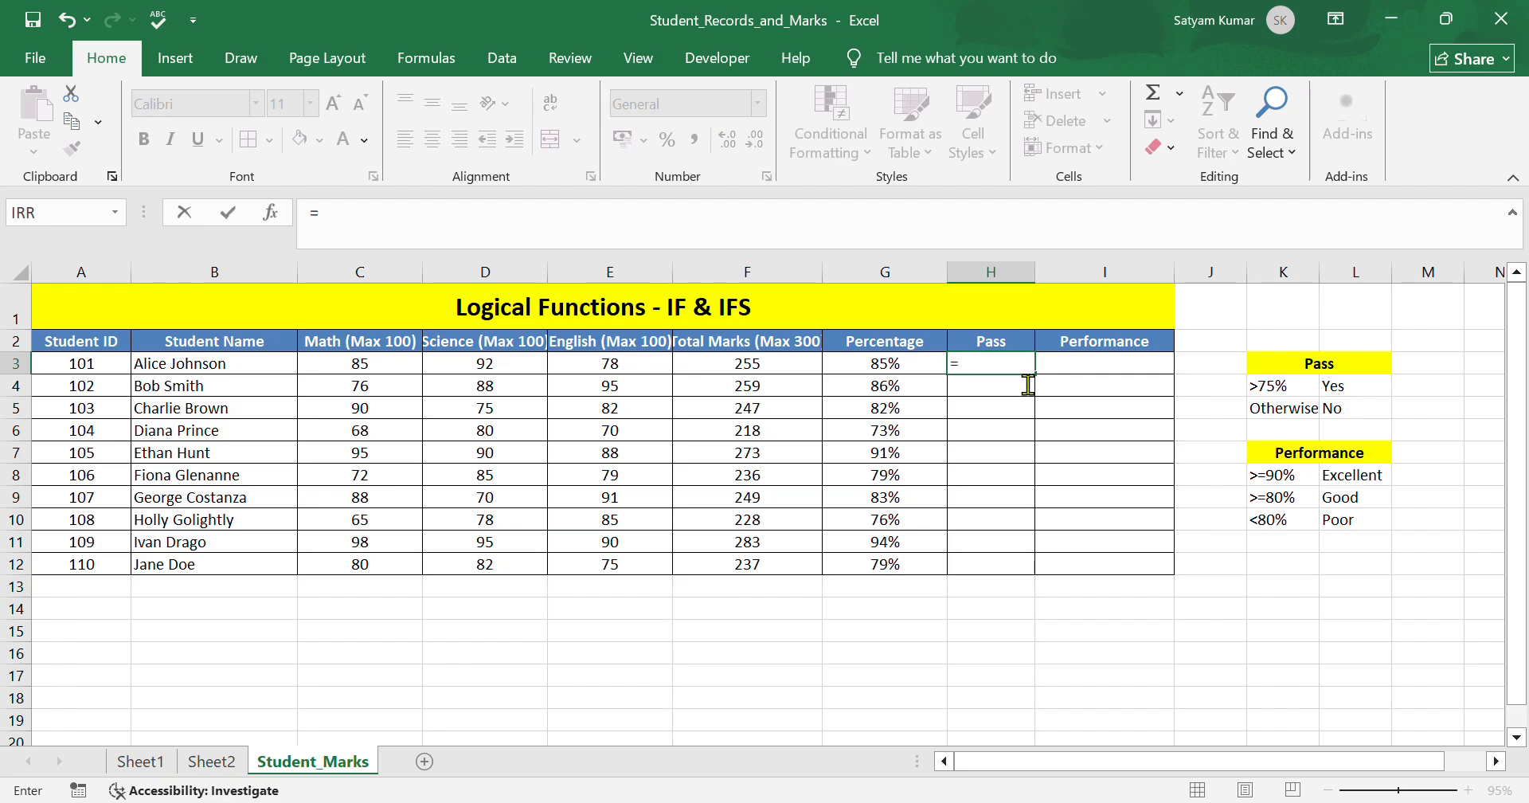
pyautogui.write('IF(')
pyautogui.click(910, 368)
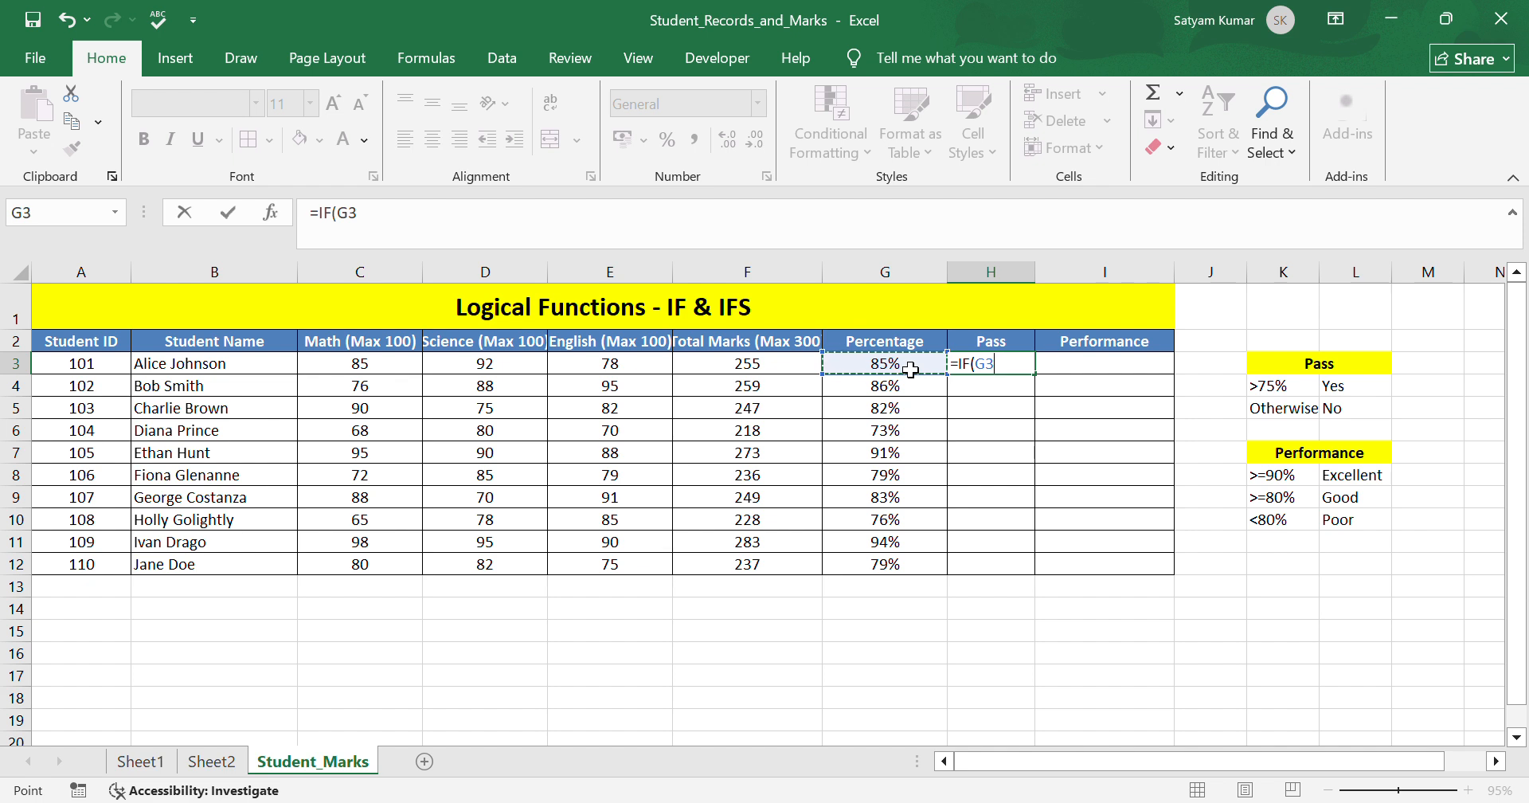
pyautogui.write('>75%, "')
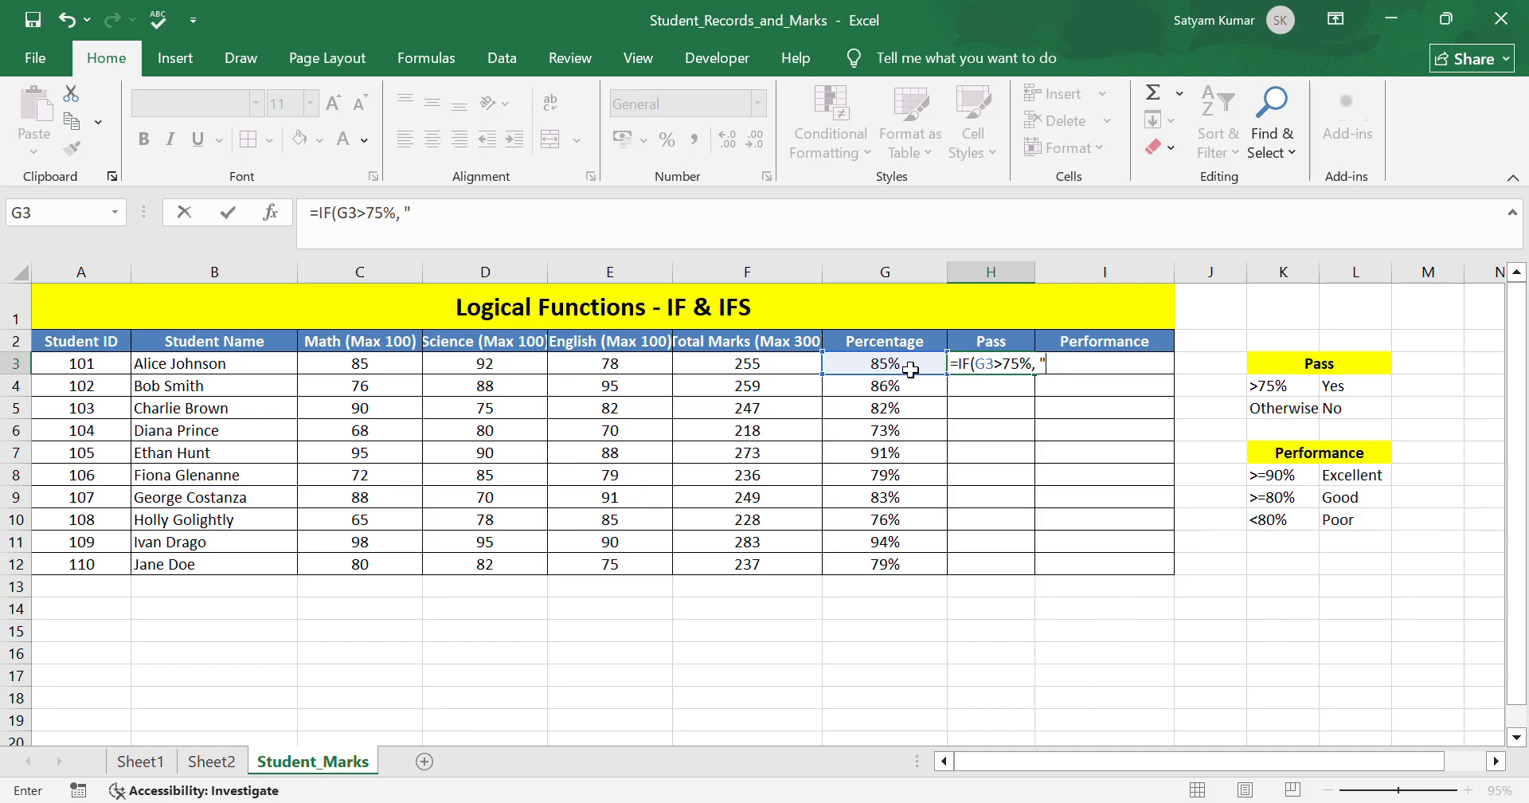
pyautogui.write('Yes","No")')
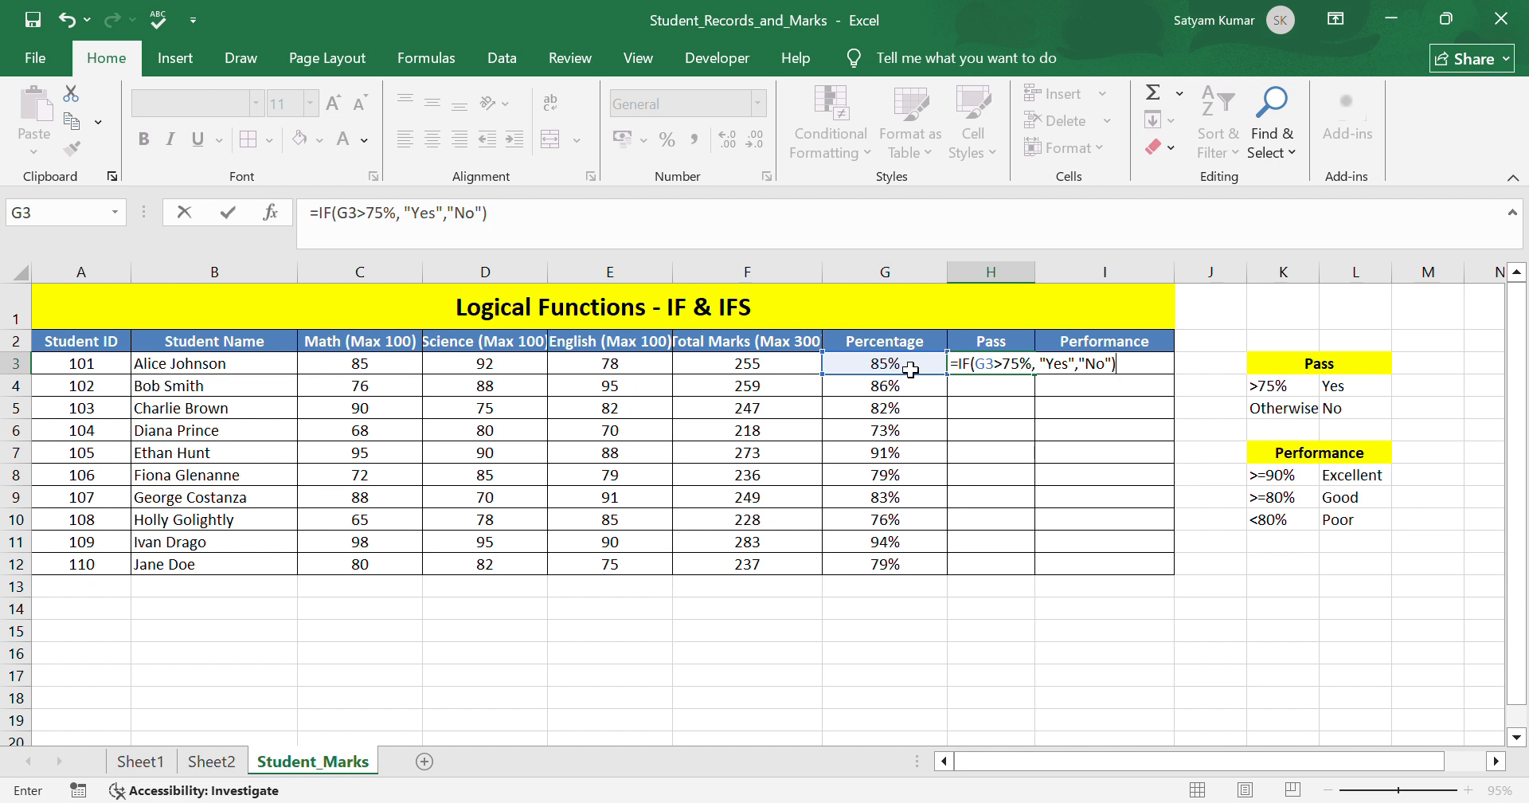
pyautogui.press('Return')
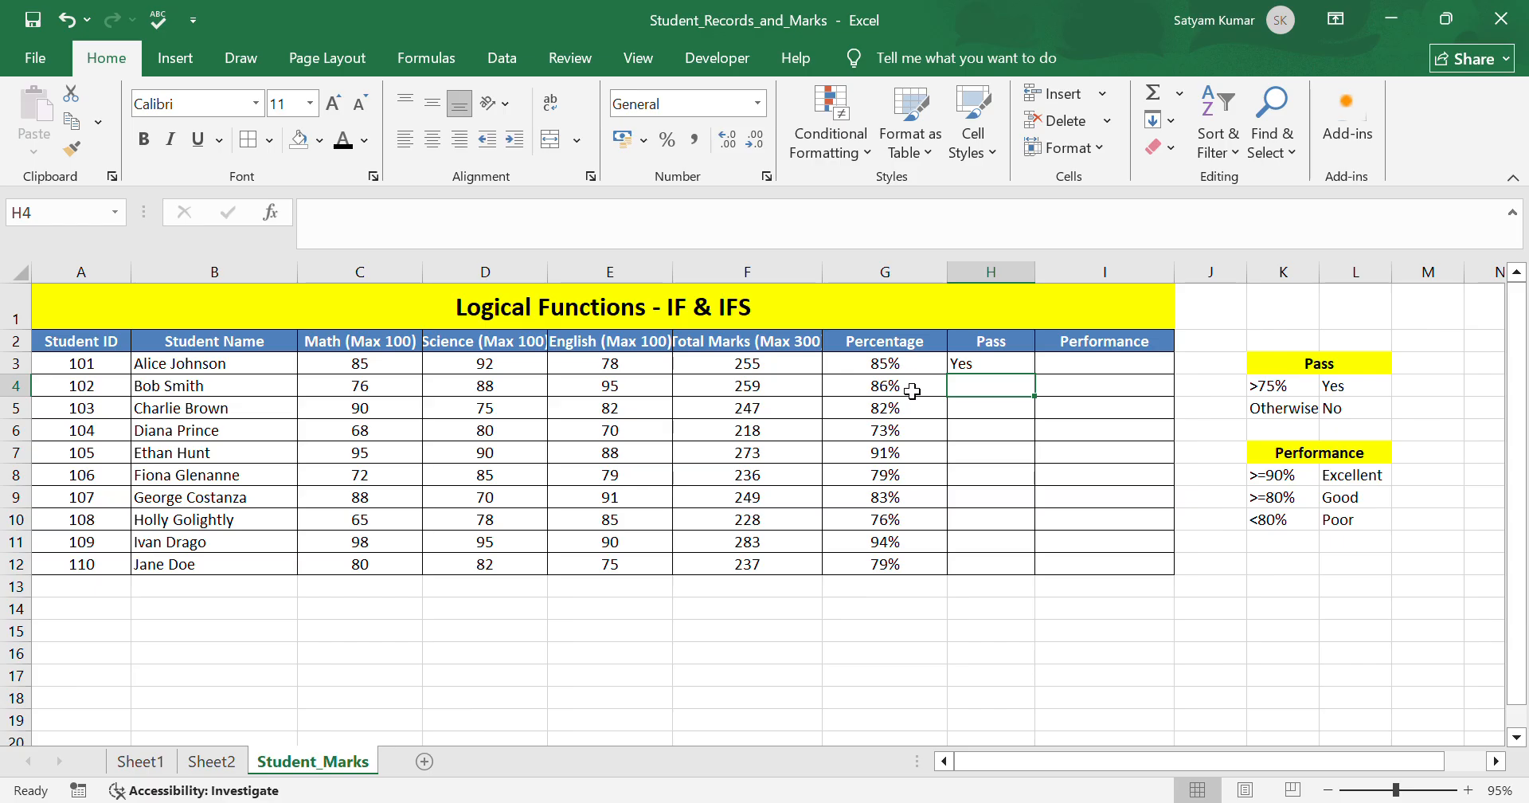
pyautogui.click(1012, 371)
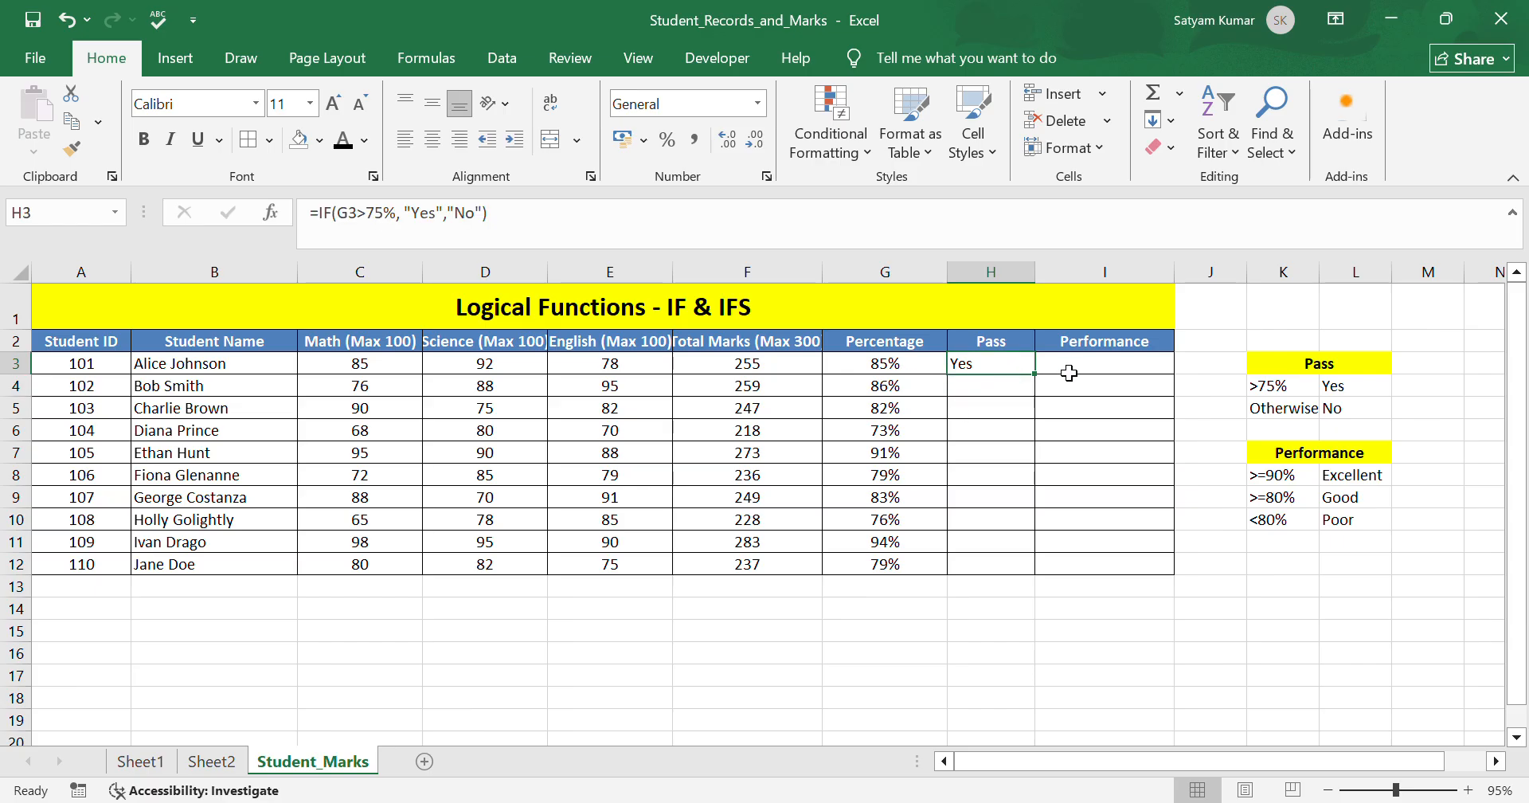
pyautogui.moveTo(1035, 374); pyautogui.dragTo(1052, 570)
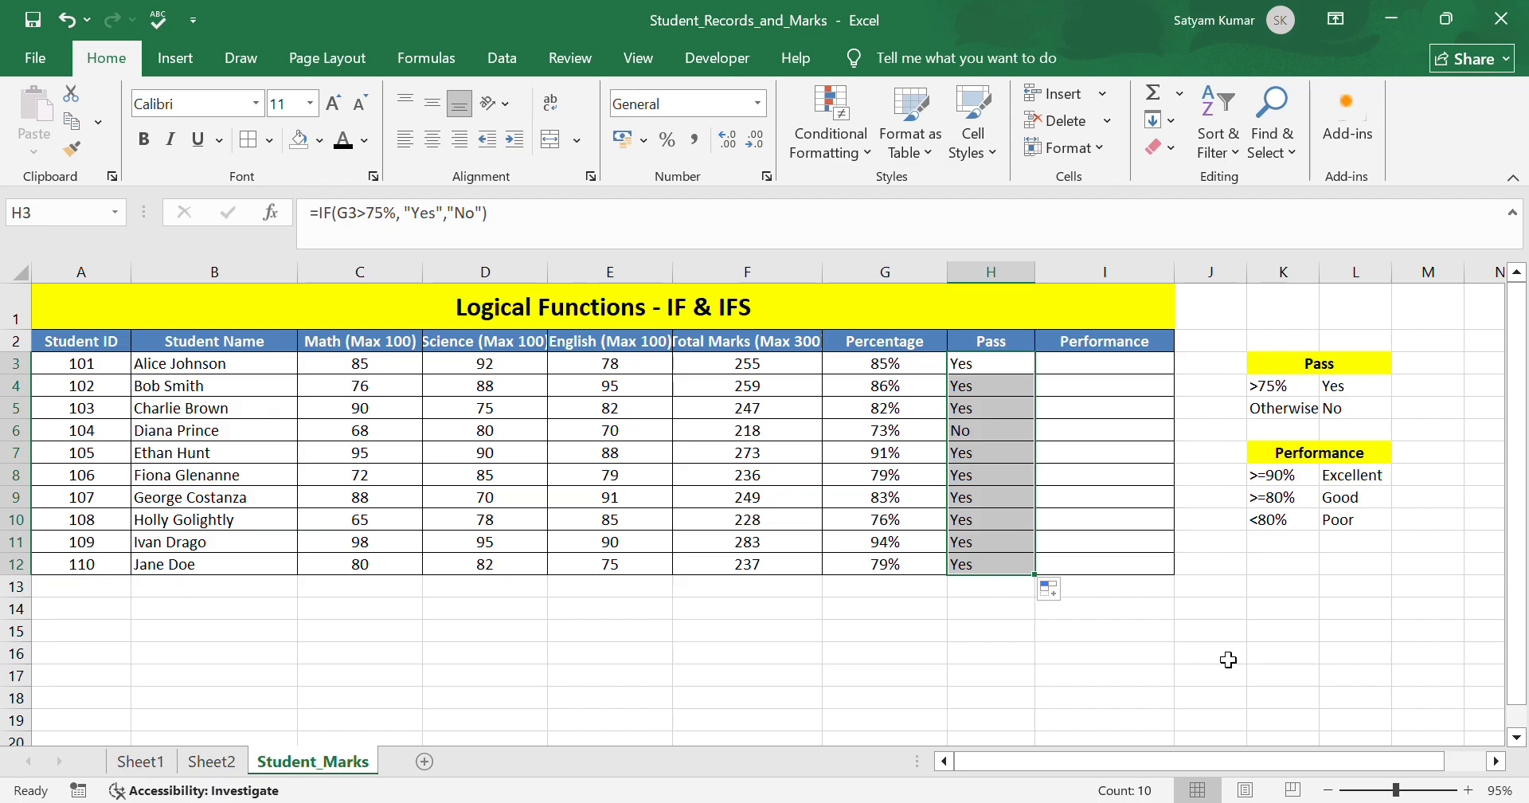
# In I3, enter an IFS formula returning "Excellent" for G3>=90%, "Good" for G3>=80% and "Poor" for G3<80%.
pyautogui.click(1140, 368)
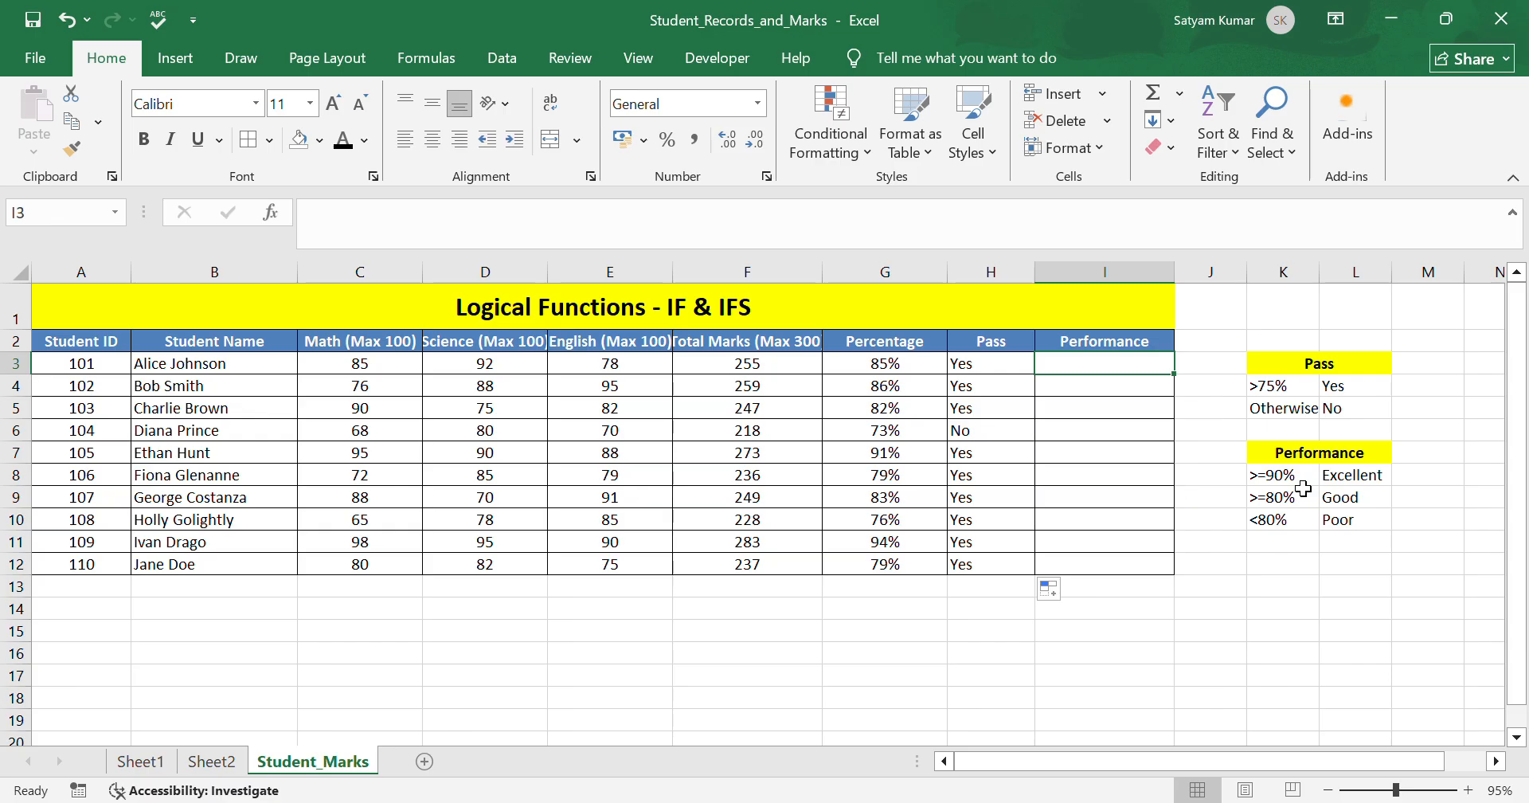
pyautogui.click(1366, 475)
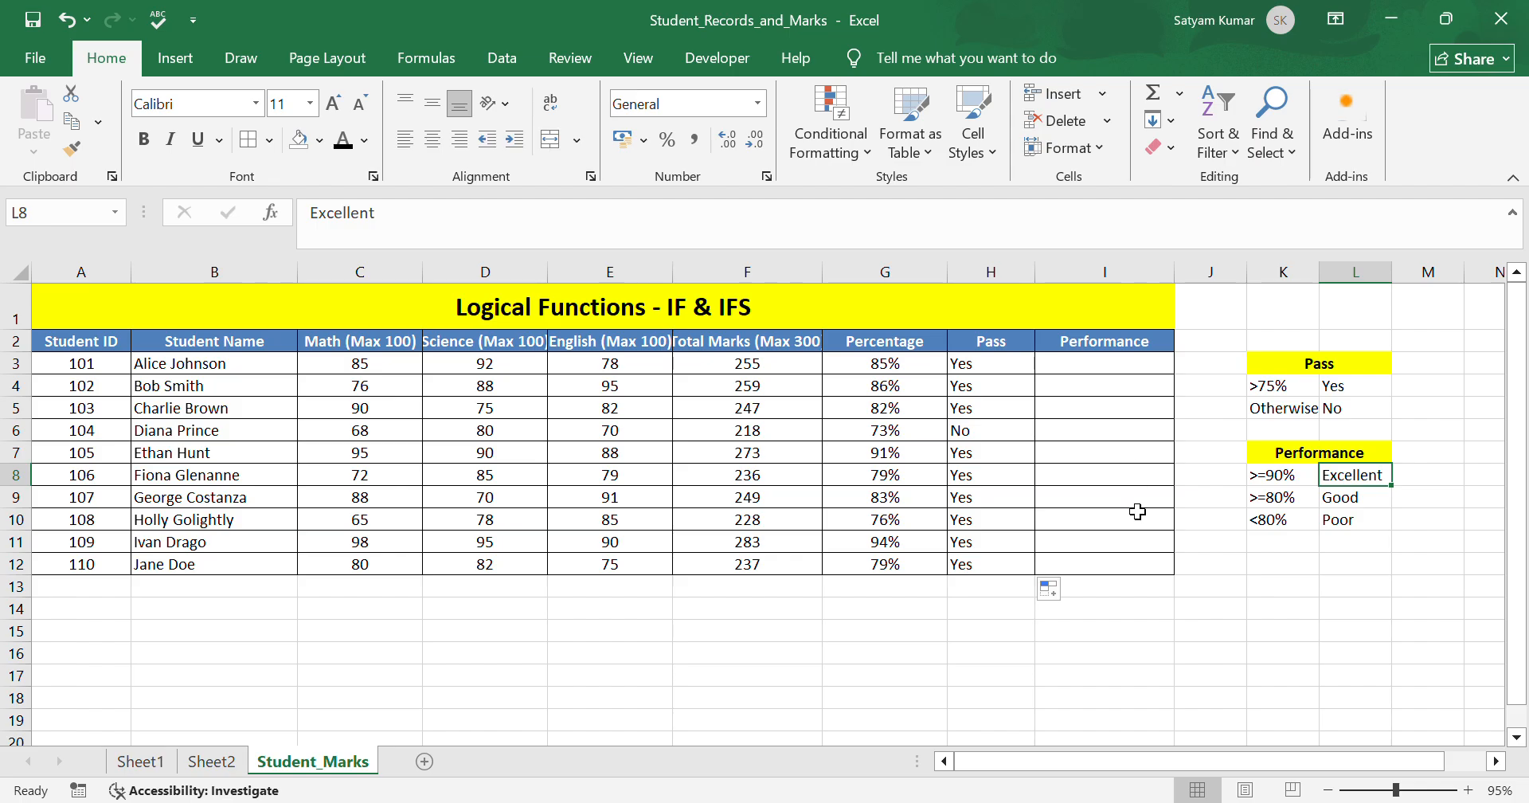
pyautogui.click(1305, 500)
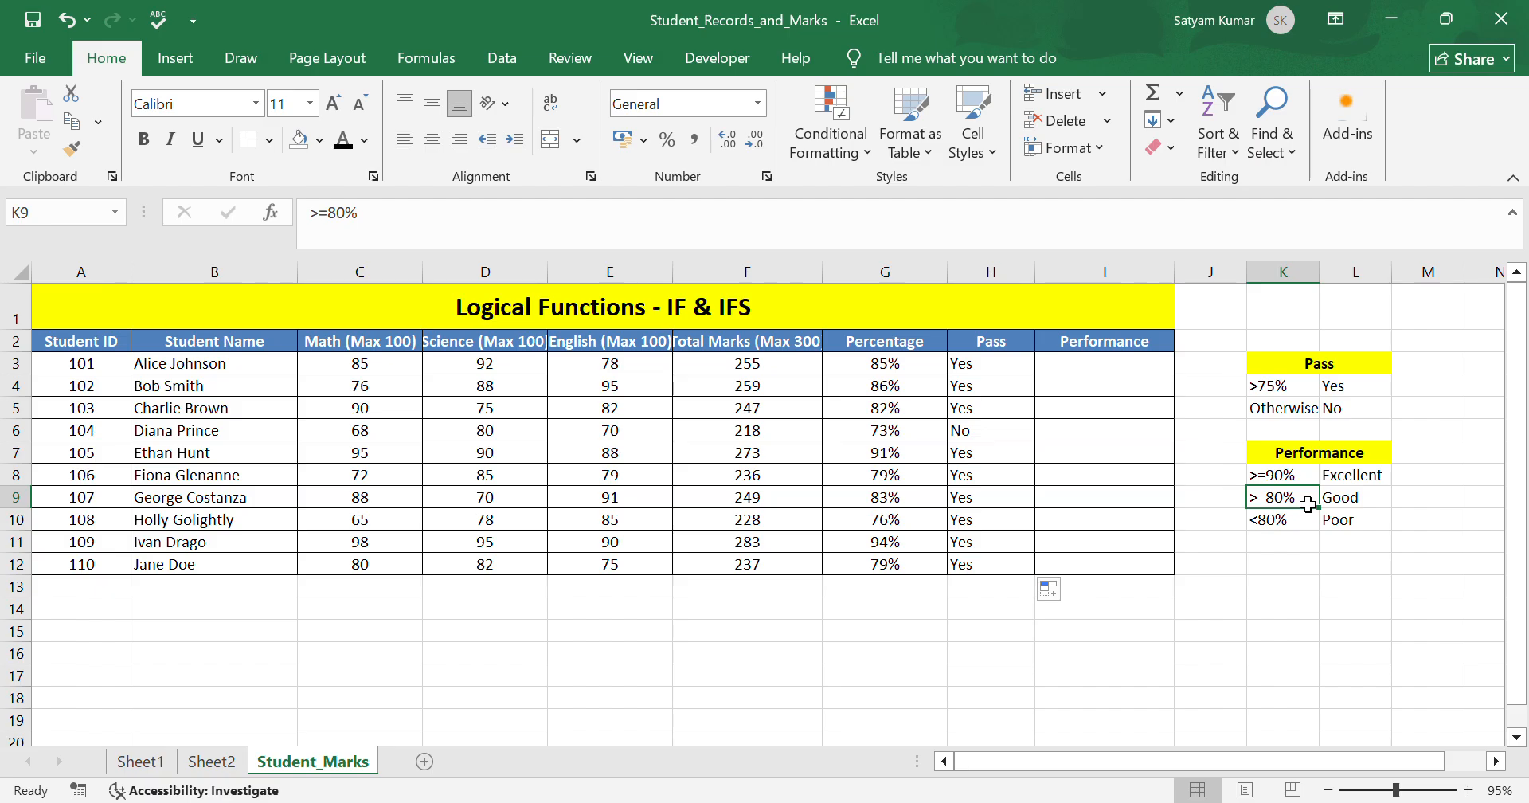
pyautogui.click(1356, 503)
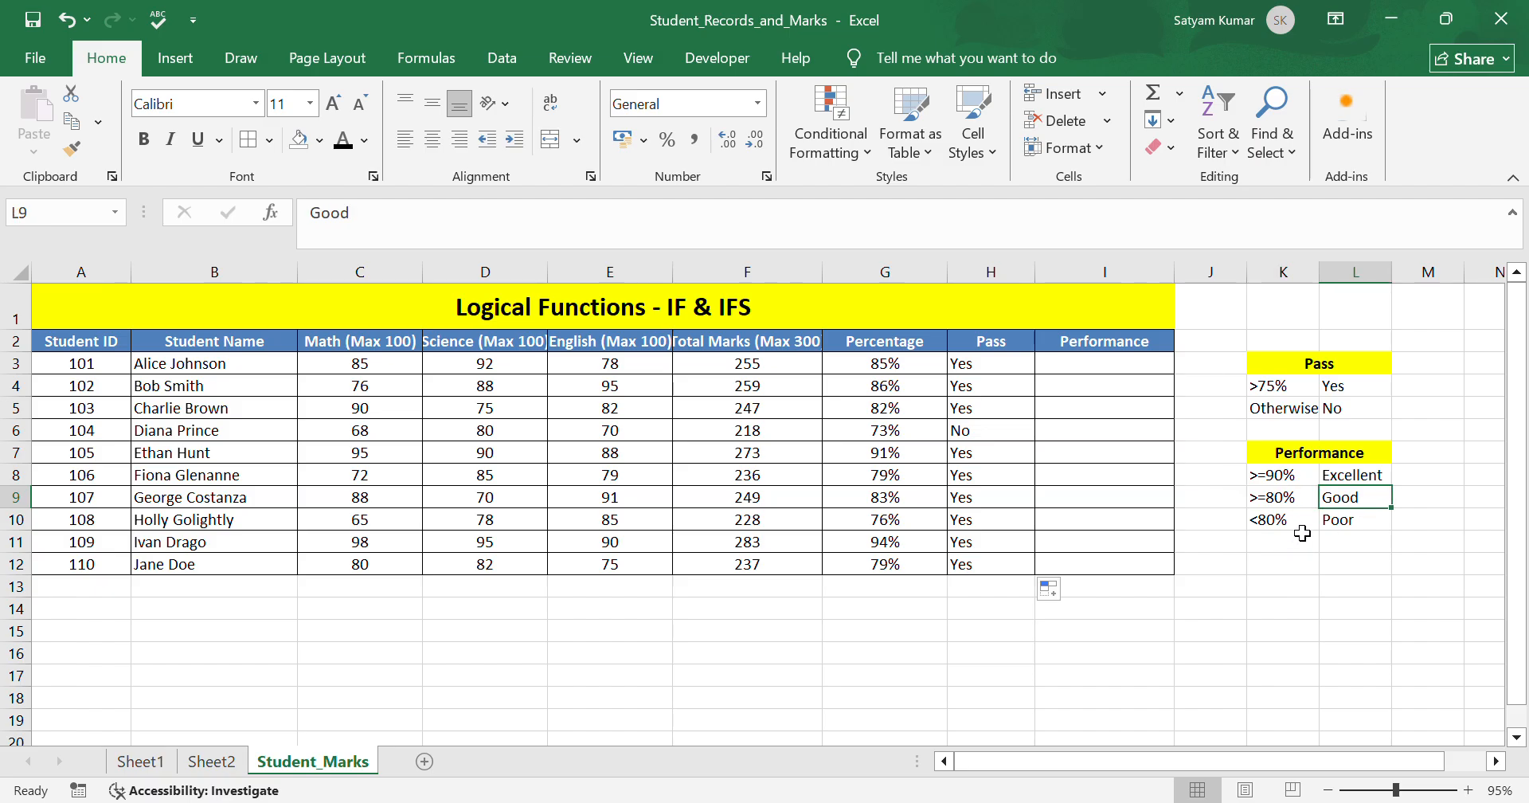
pyautogui.click(1363, 527)
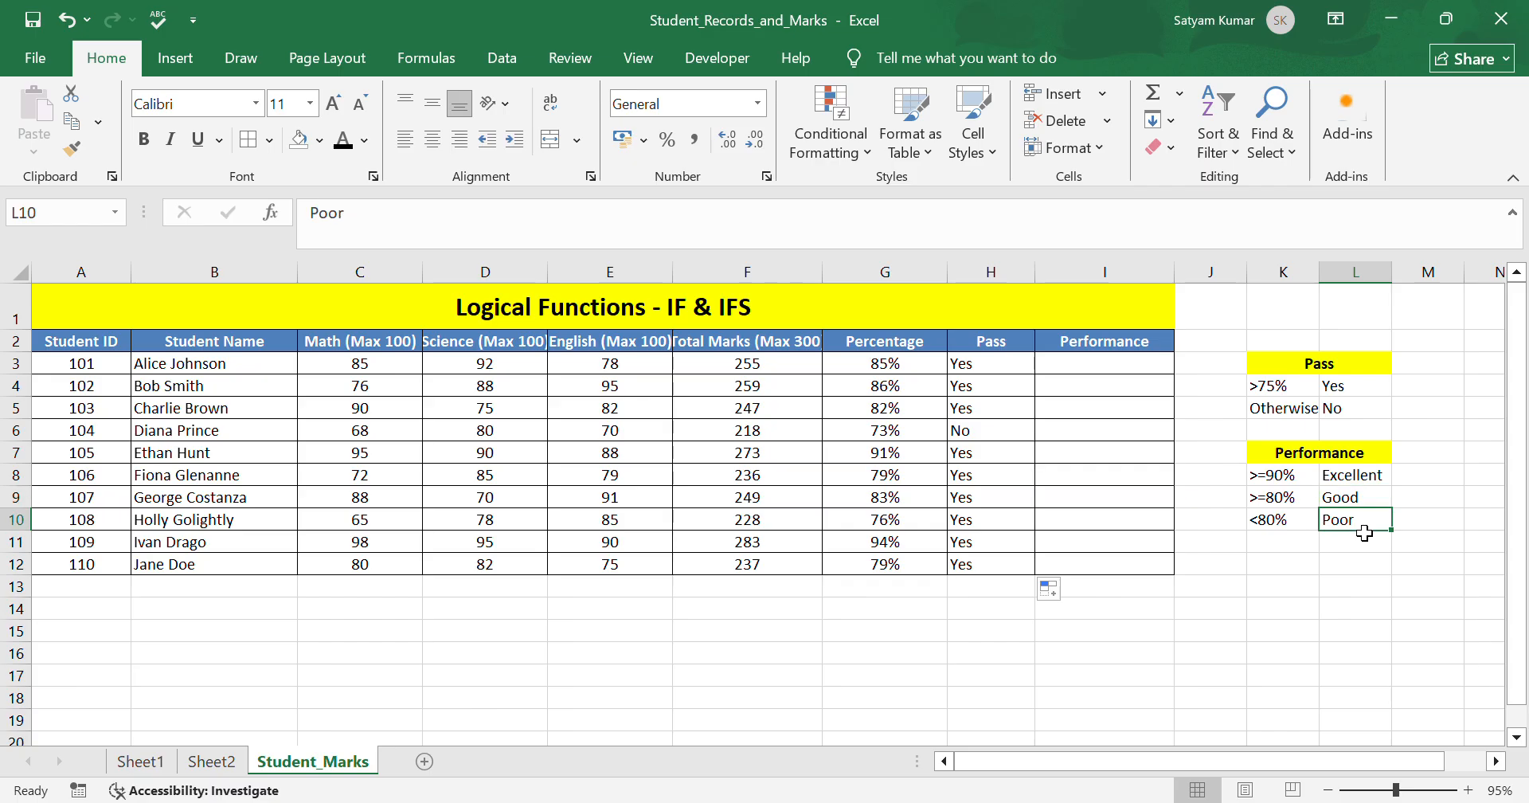
pyautogui.click(1094, 371)
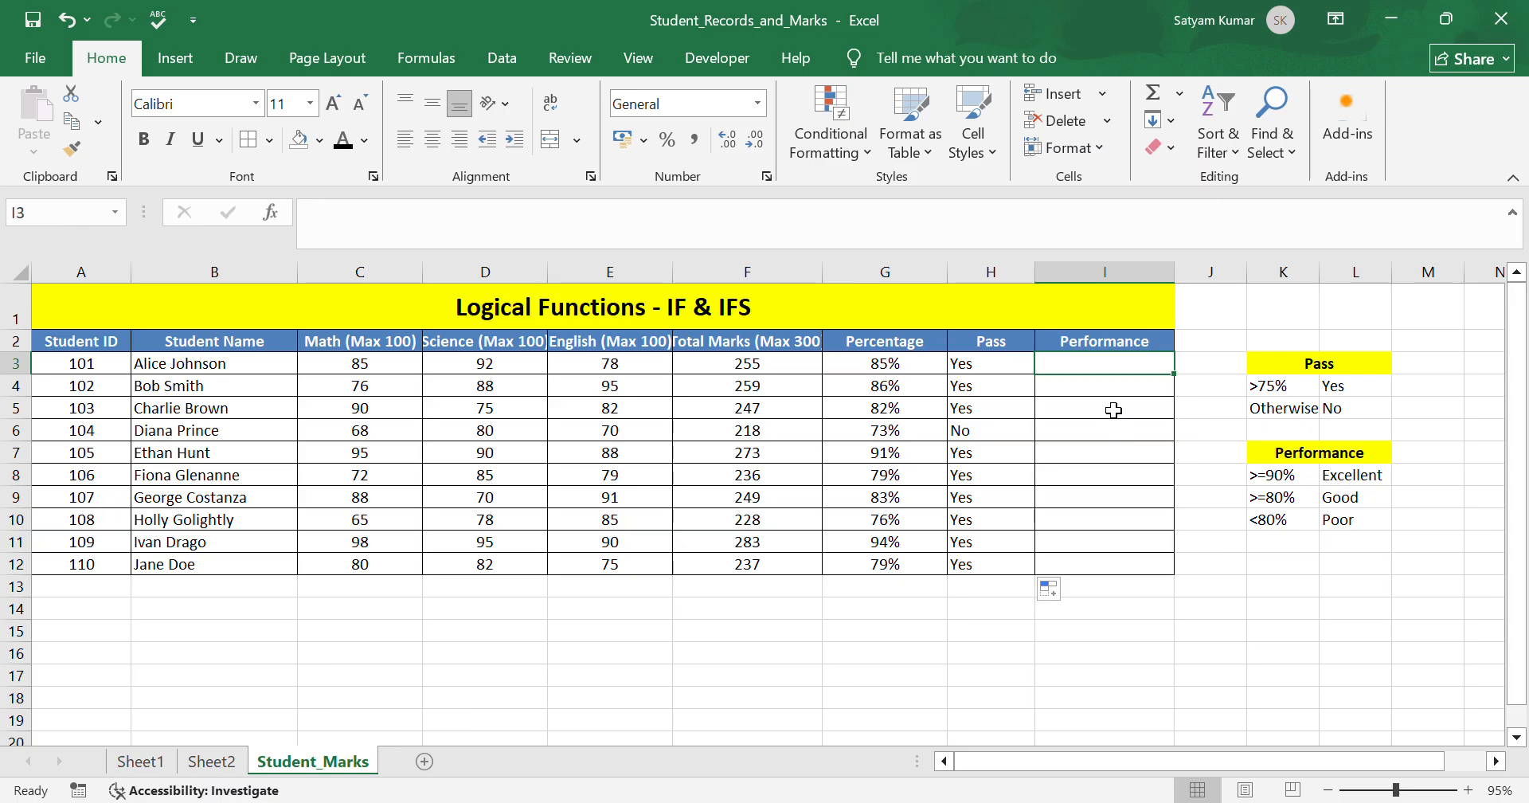
pyautogui.doubleClick(1106, 372)
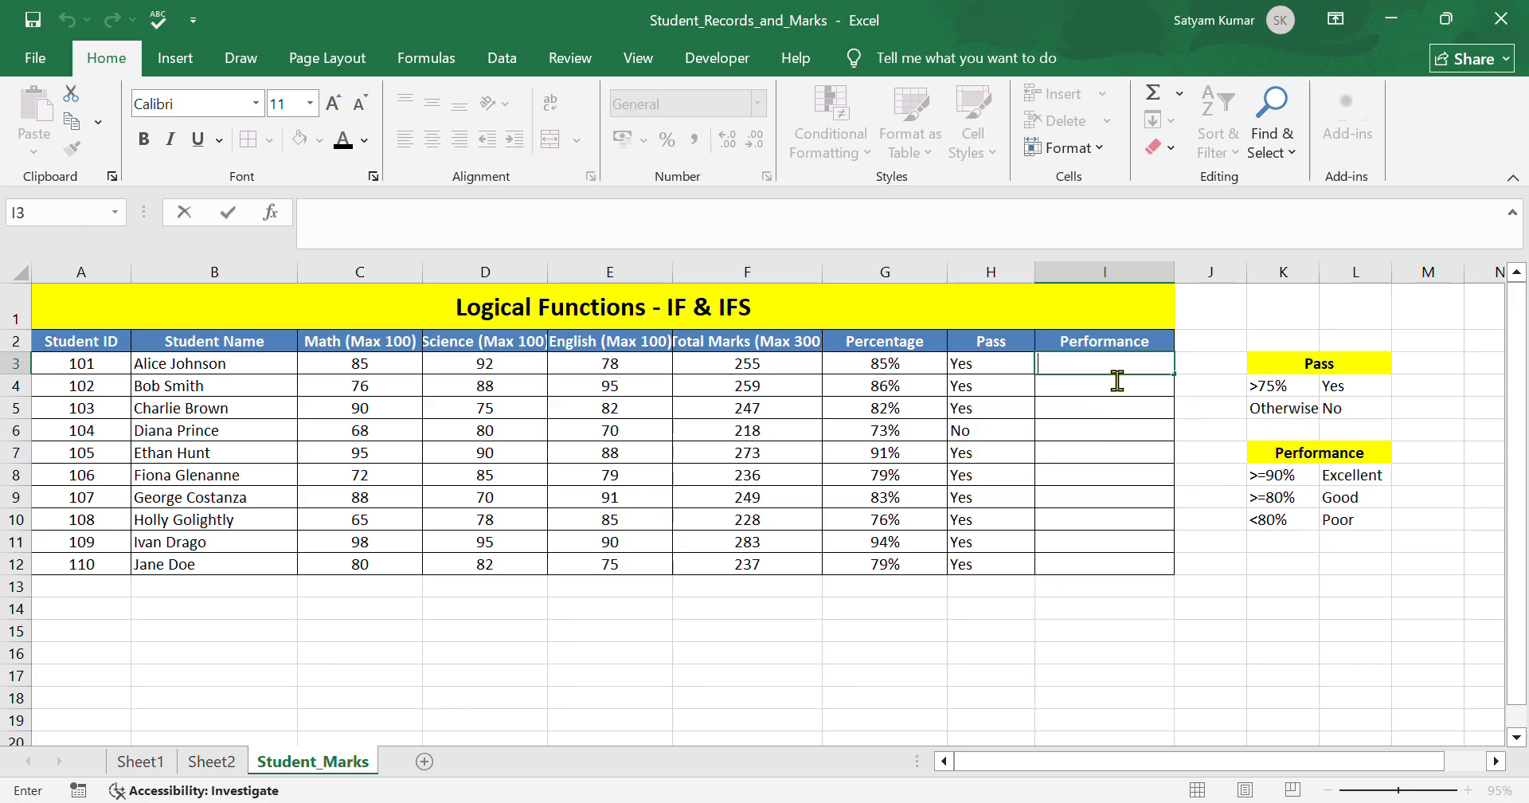
pyautogui.write('=')
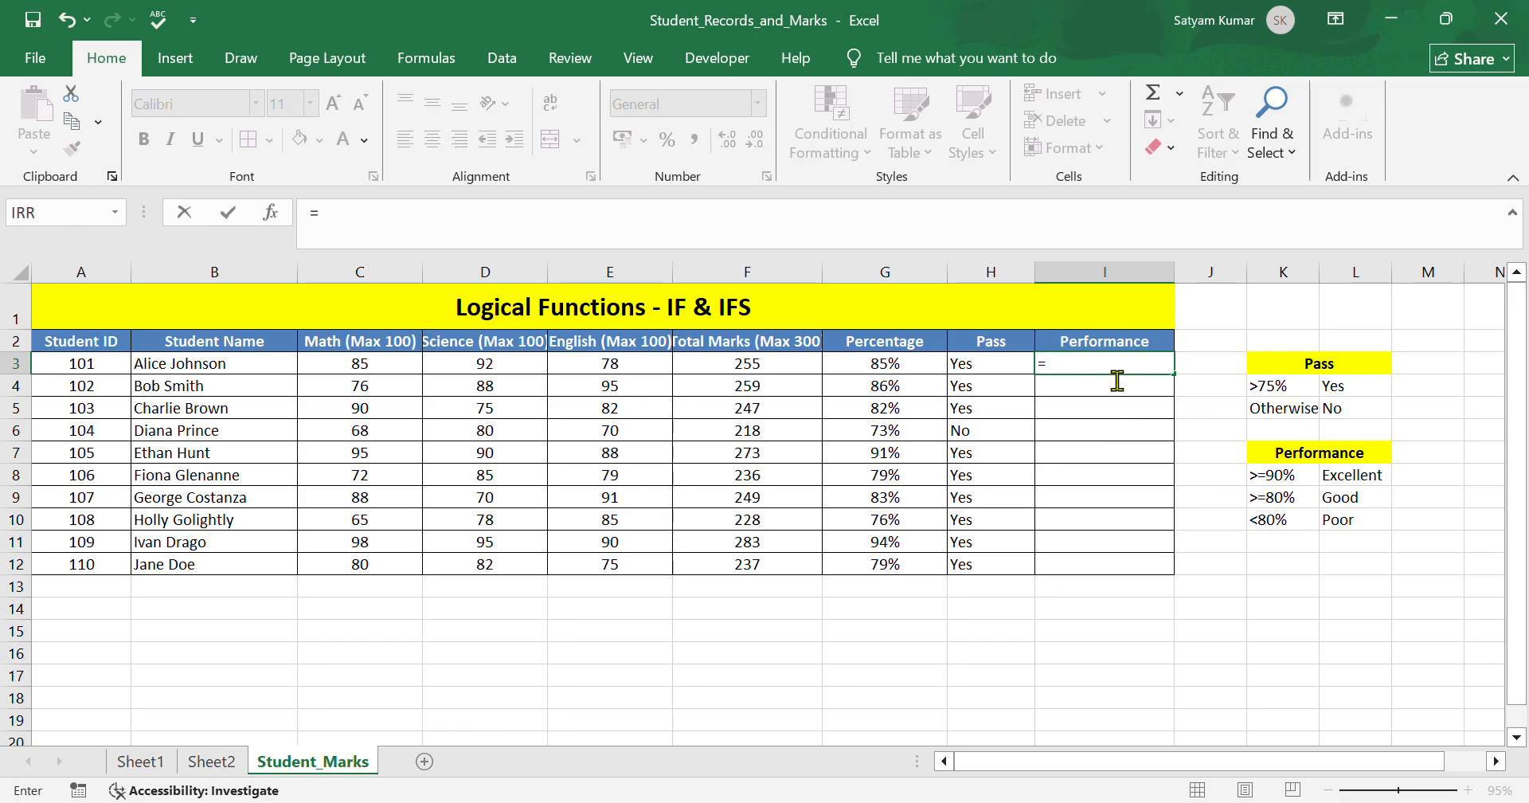
pyautogui.write('ifgs')
pyautogui.press('BackSpace')
pyautogui.press('BackSpace')
pyautogui.write('s')
pyautogui.doubleClick(1110, 389)
pyautogui.click(887, 371)
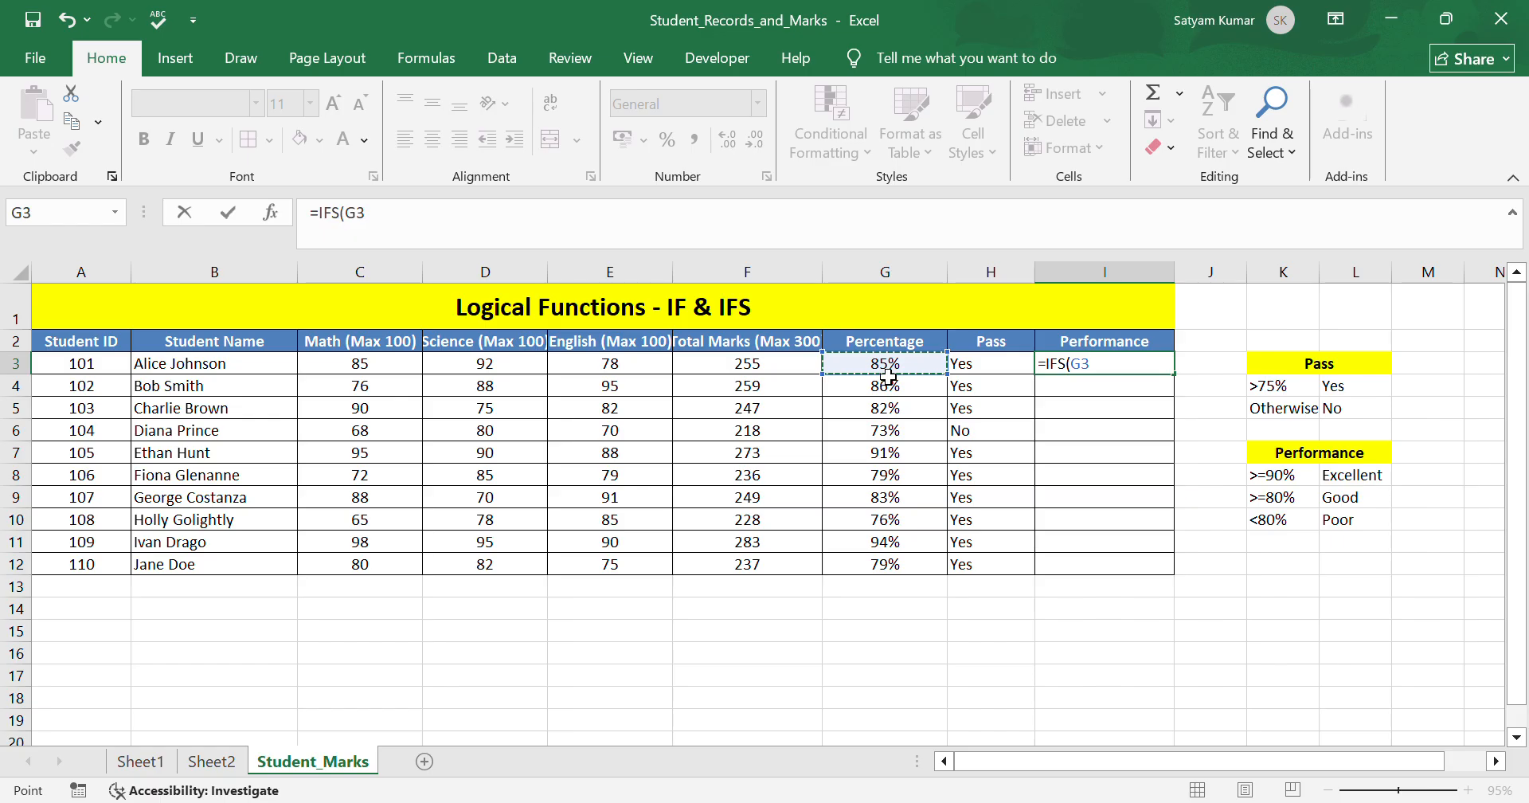
pyautogui.write('>=90%$')
pyautogui.press('BackSpace')
pyautogui.write(', "Exce')
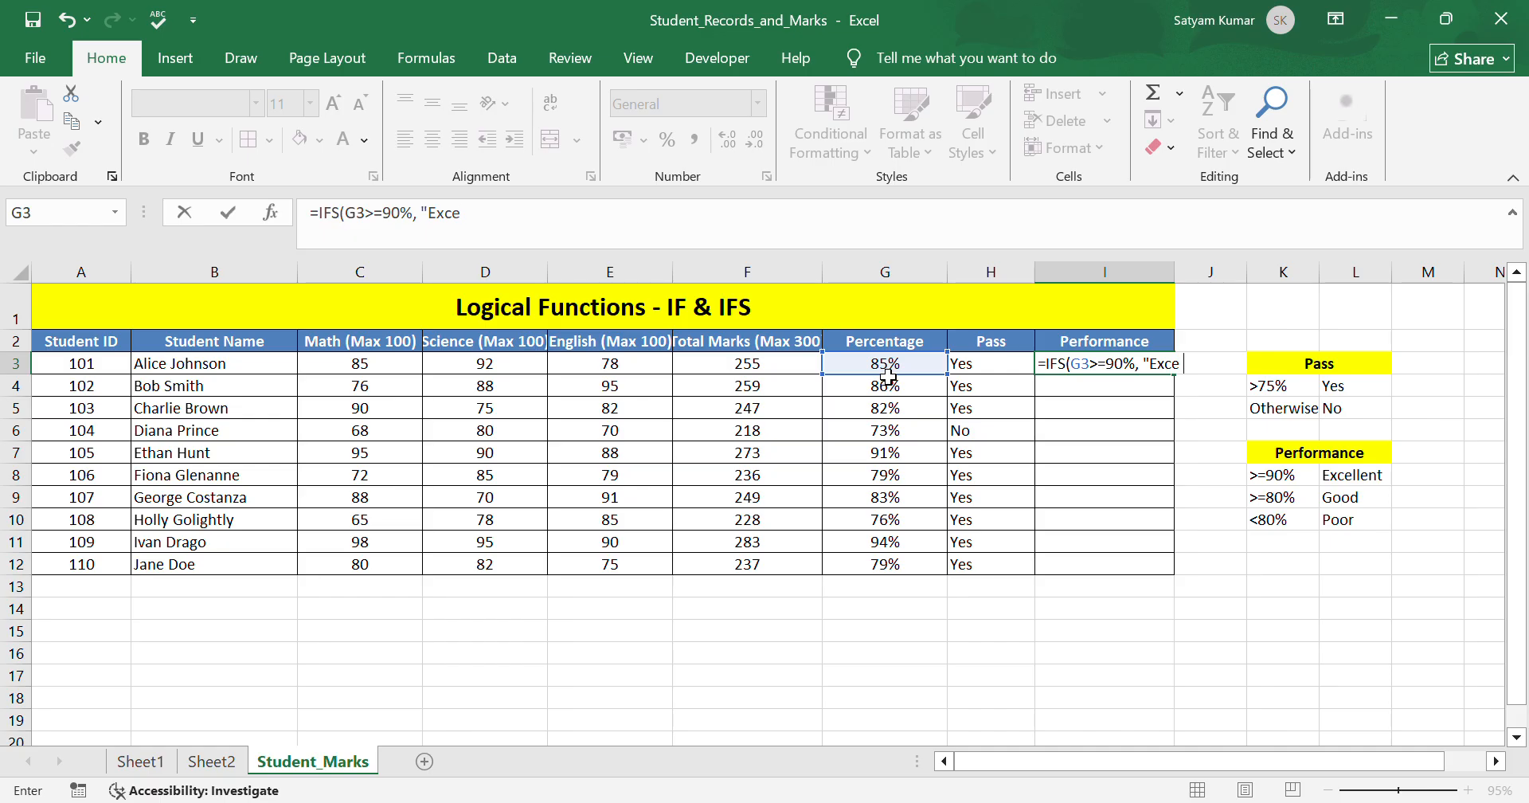
pyautogui.write('llent",')
pyautogui.click(899, 367)
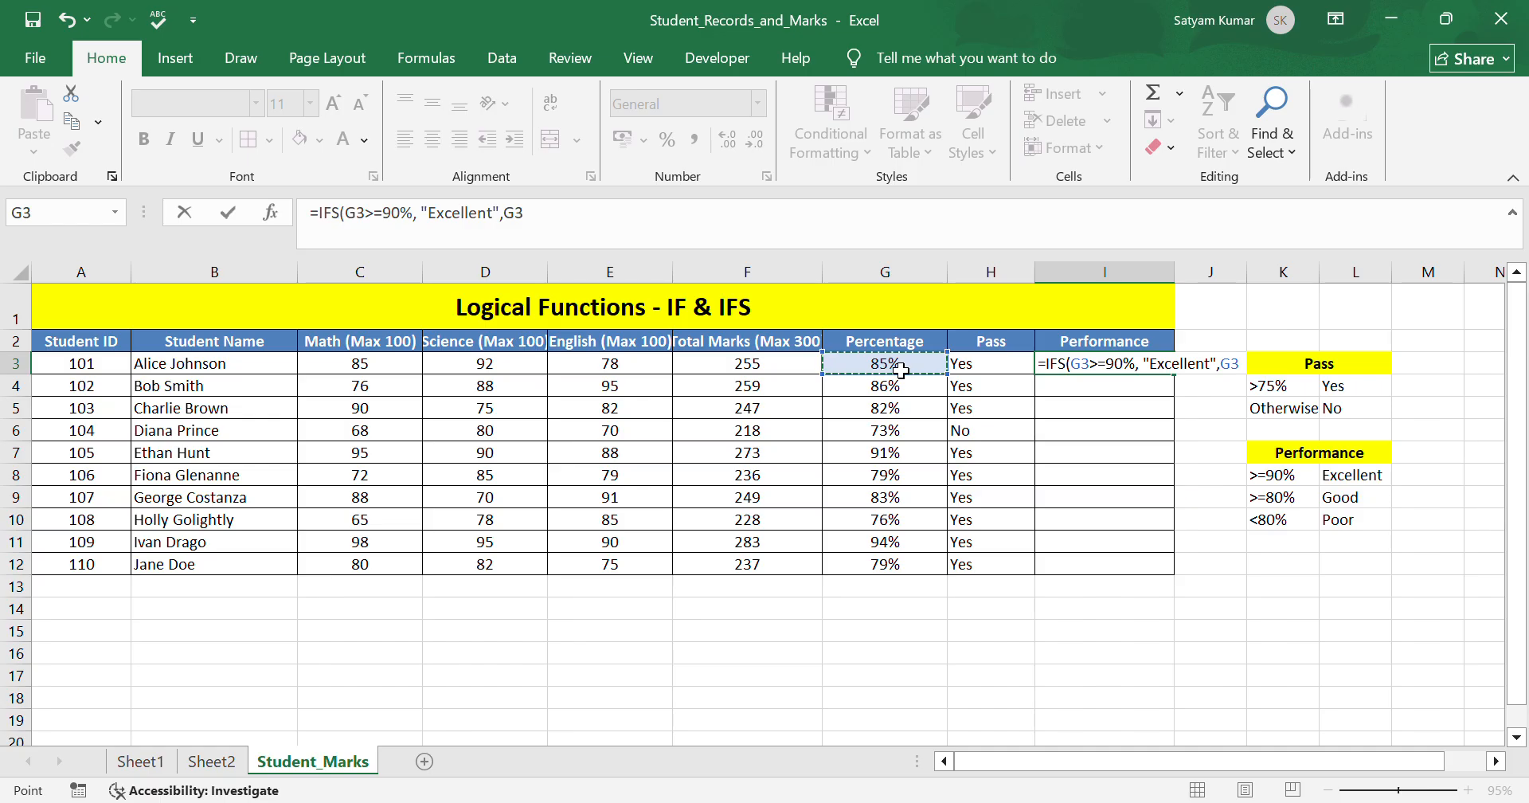
pyautogui.write('>=')
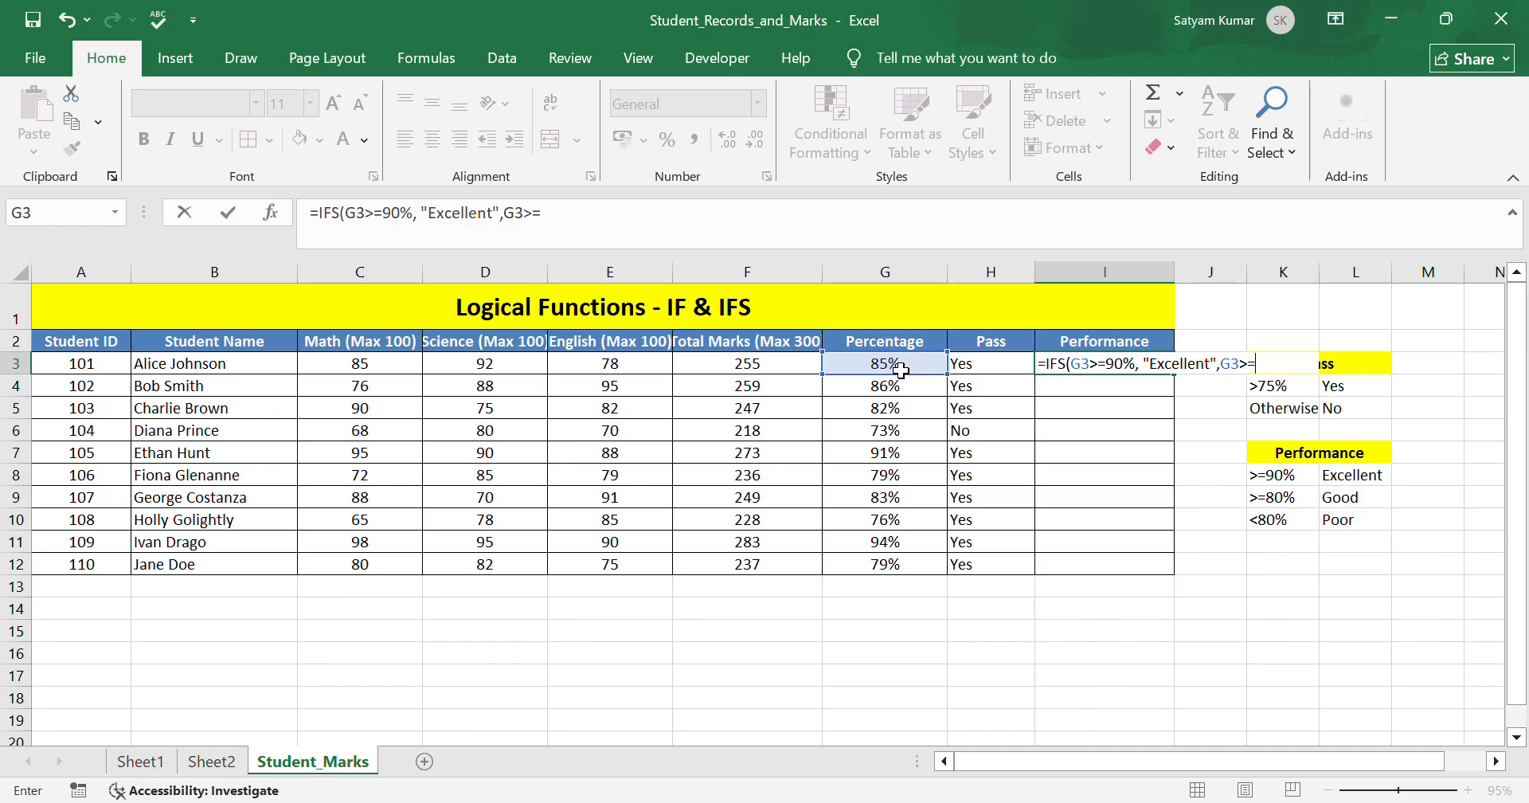
pyautogui.write('80%, "Good')
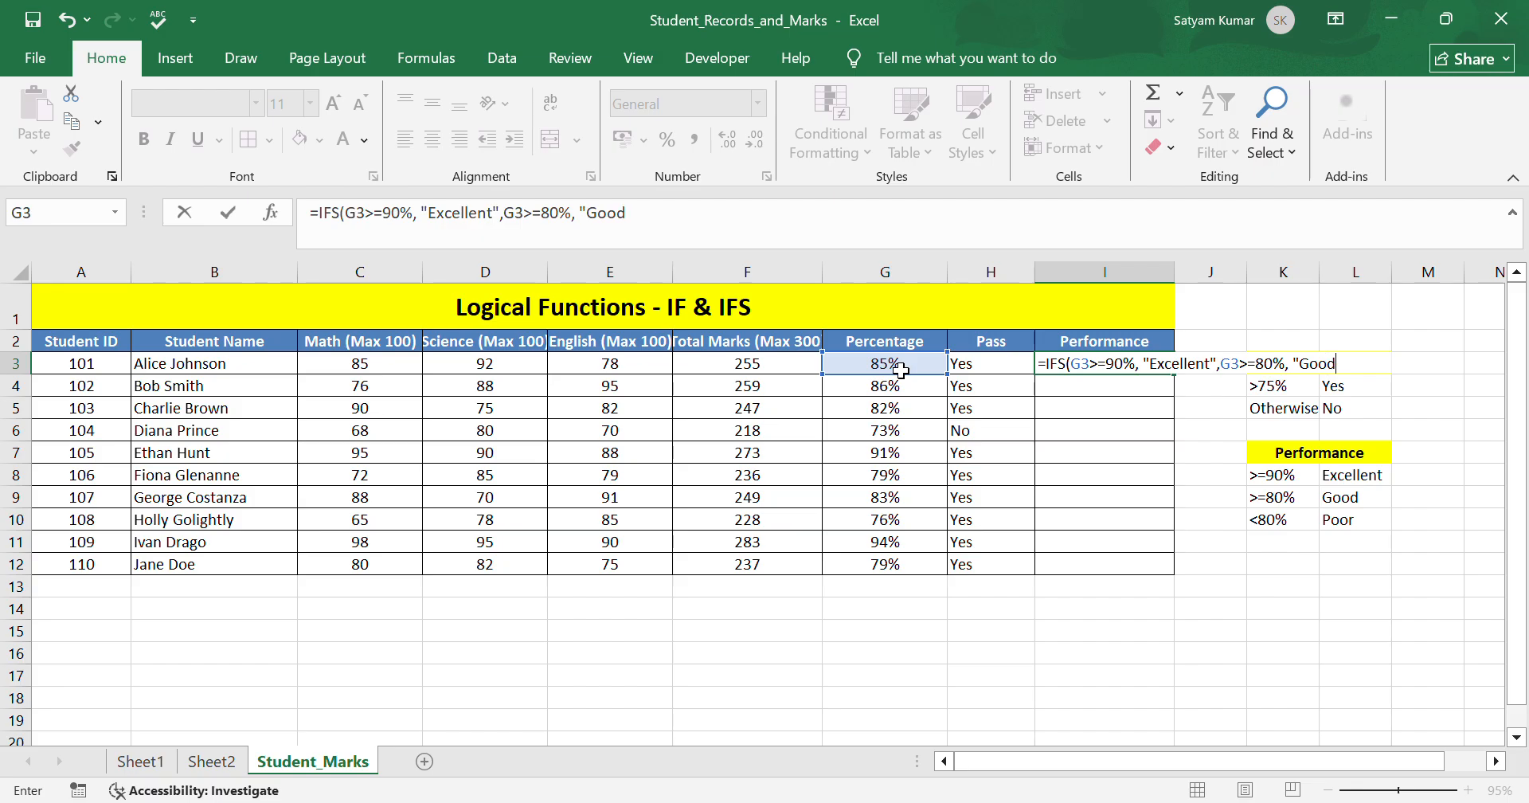
pyautogui.write('",')
pyautogui.click(886, 367)
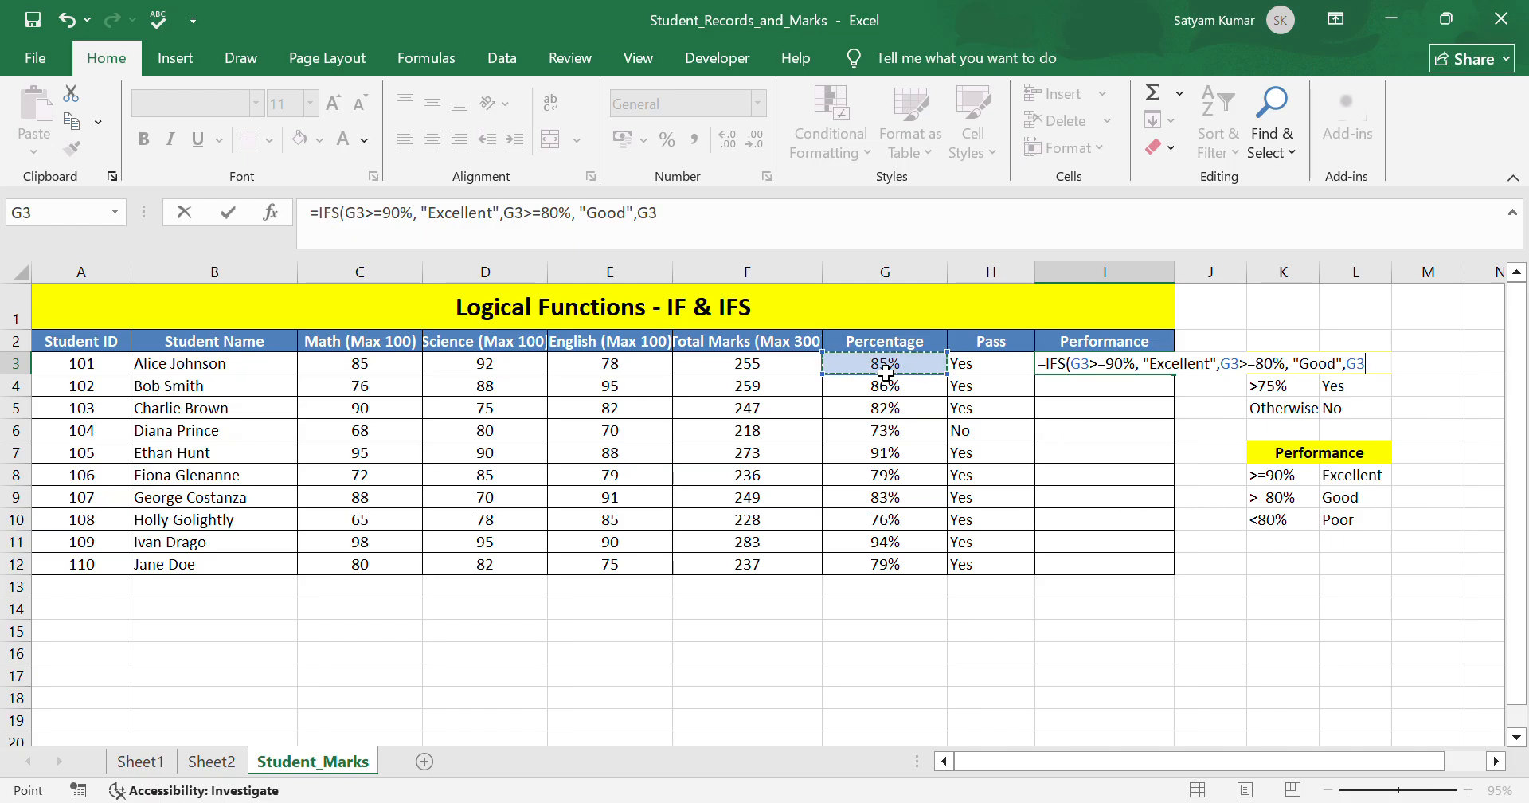
pyautogui.write('<80%)')
pyautogui.press('BackSpace')
pyautogui.write(', "Poor"')
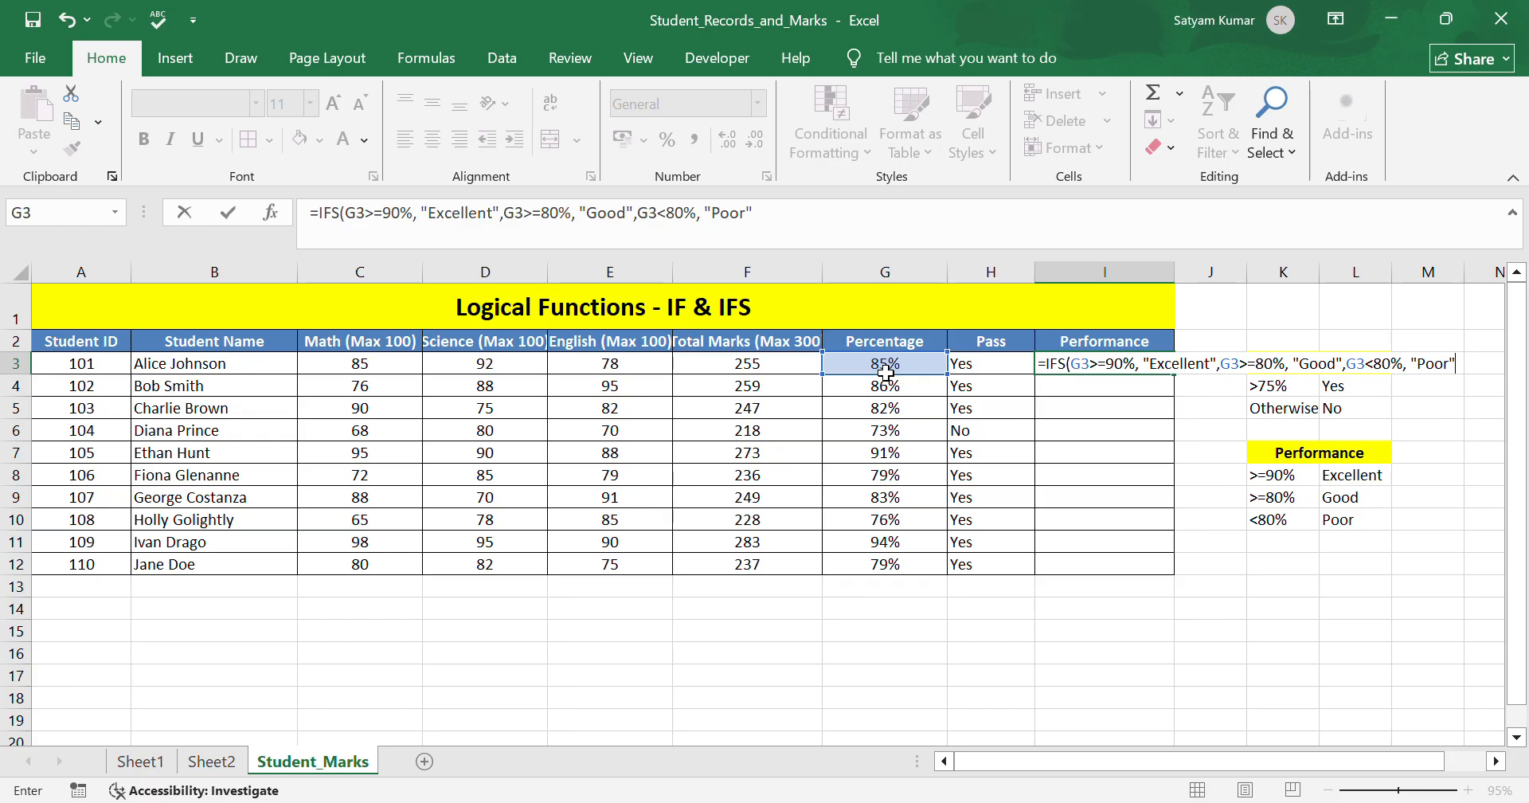
pyautogui.write(')')
pyautogui.press('Return')
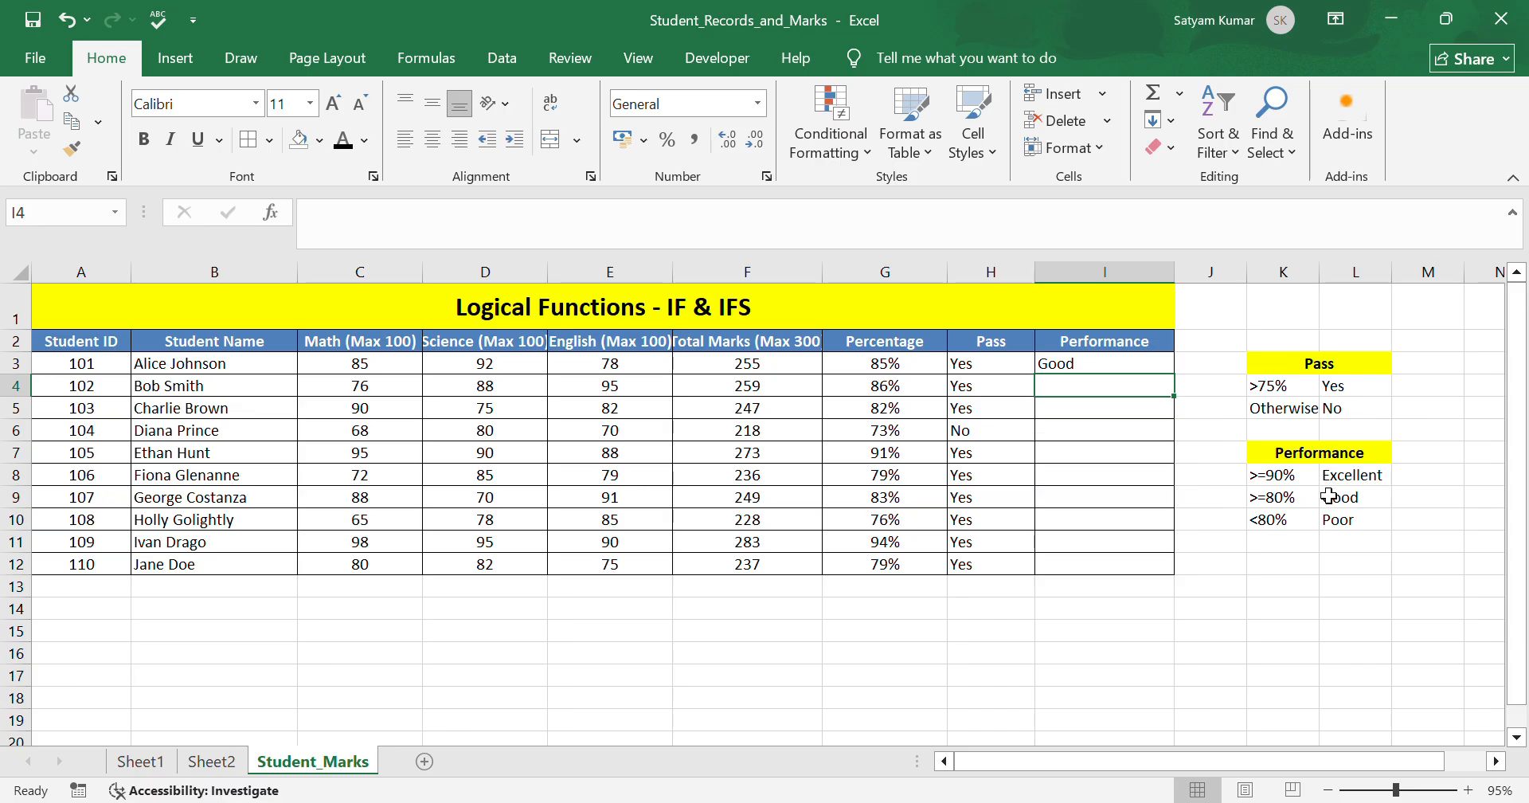
# Fill the Performance formula from I3 down to I12.
pyautogui.click(1168, 366)
pyautogui.moveTo(1175, 375); pyautogui.dragTo(1178, 567)
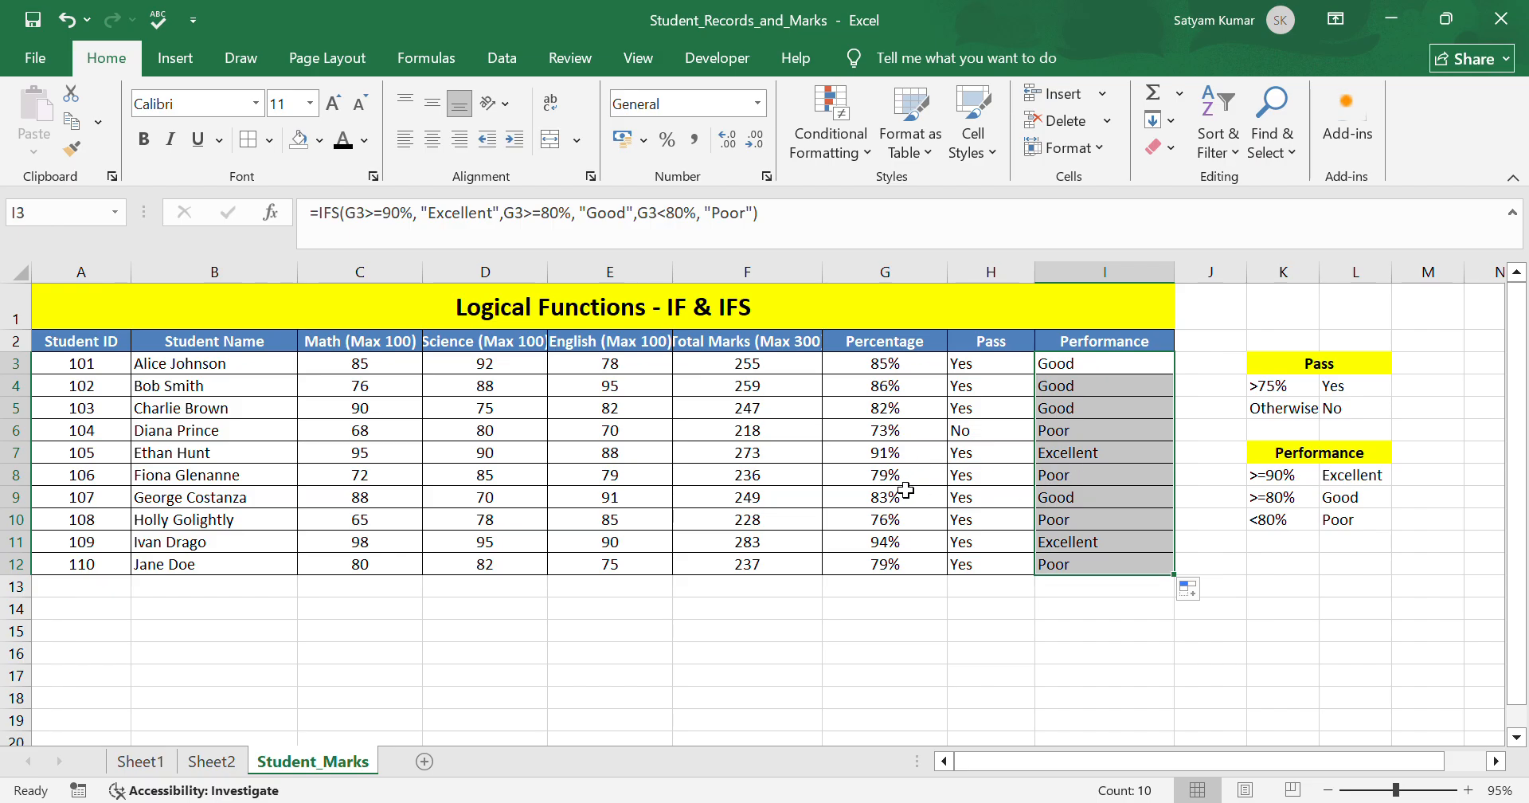
pyautogui.click(1126, 611)
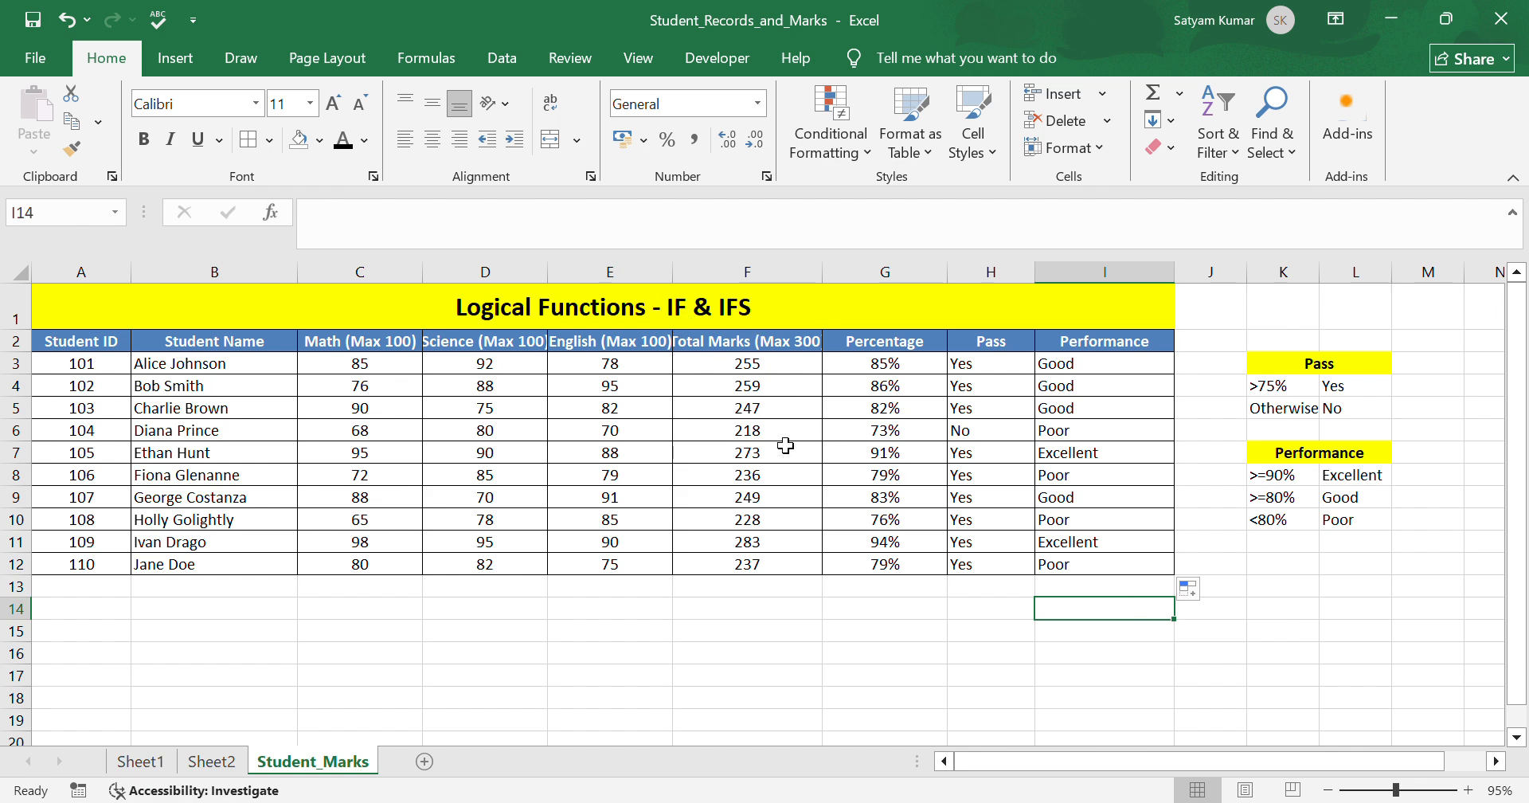
pyautogui.click(810, 593)
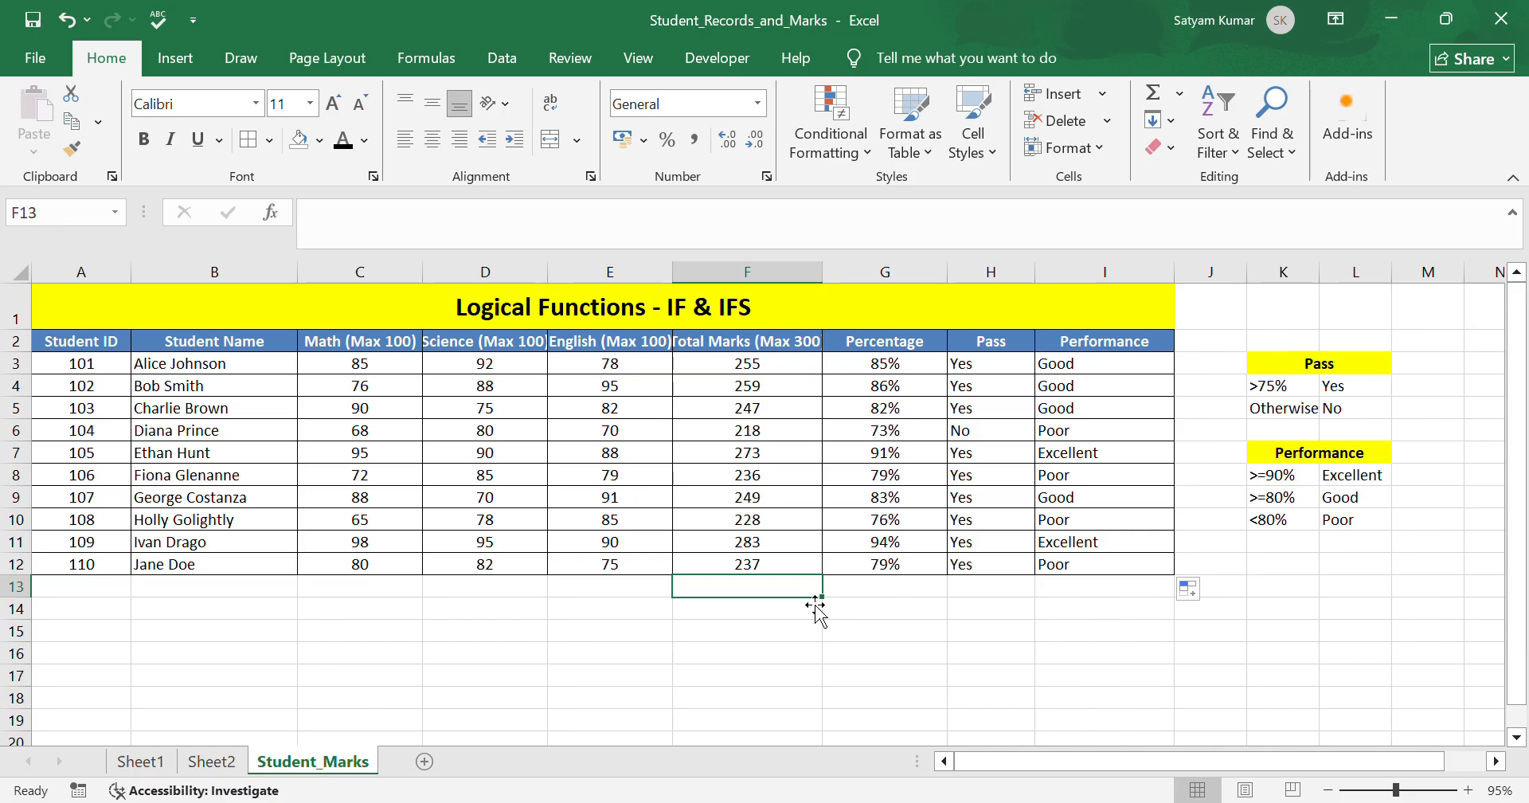